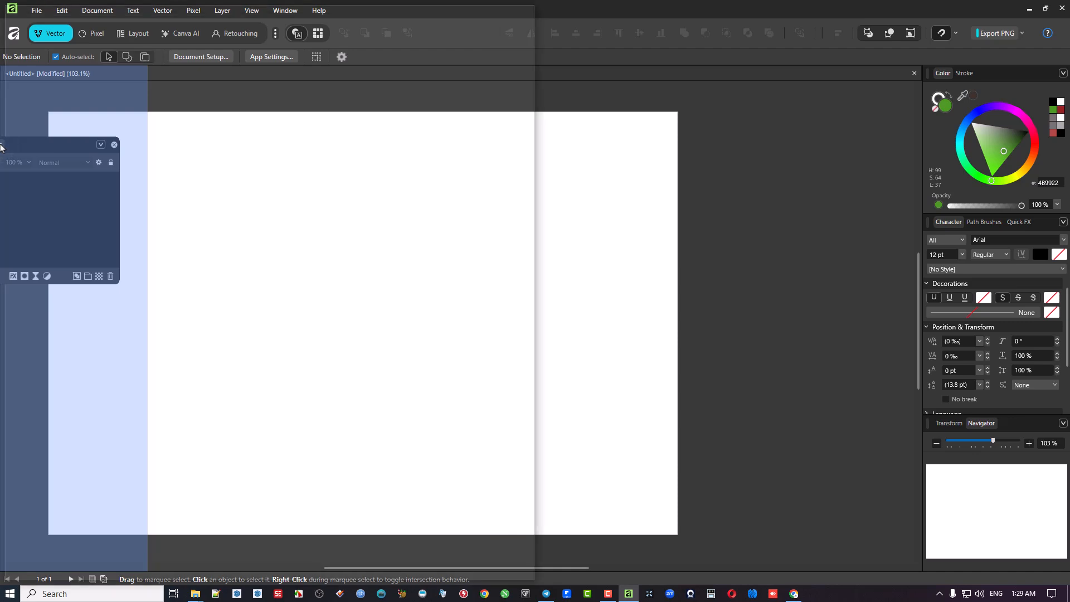
Dock the floating Layers panel along the workspace's left side and show the hidden Tools panel.
{"action": "left_click_drag", "start_coordinate": [1, 148], "coordinate": [11, 144]}
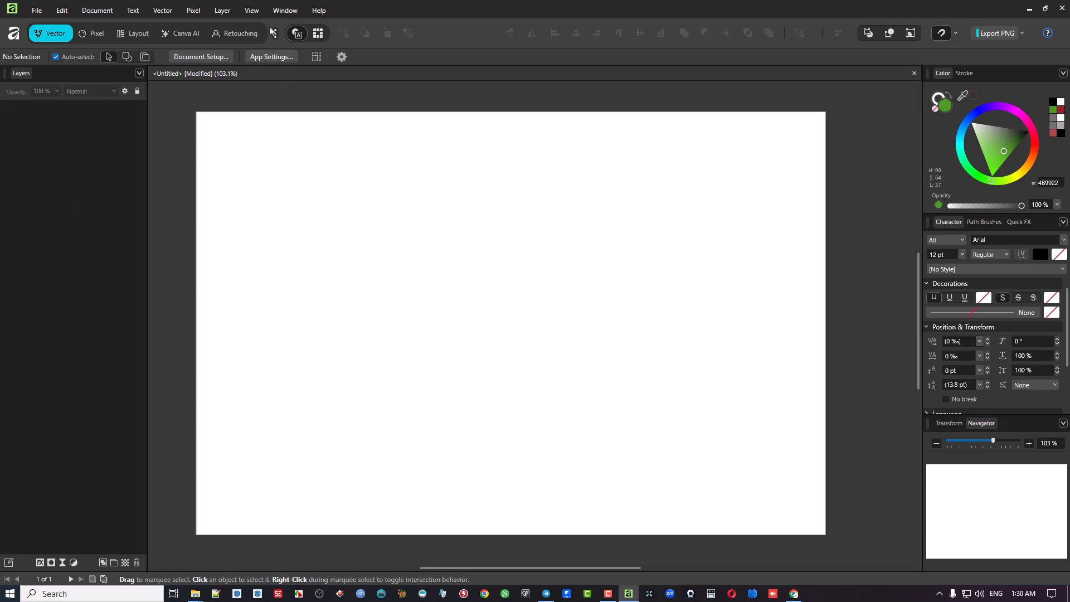
{"action": "left_click", "coordinate": [282, 11]}
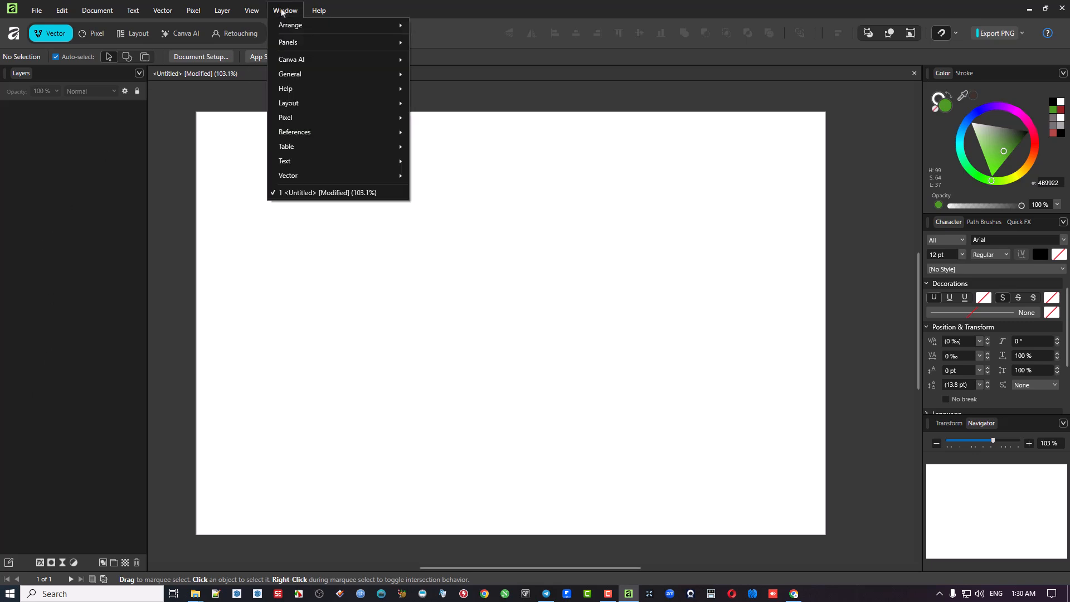
{"action": "left_click", "coordinate": [253, 11]}
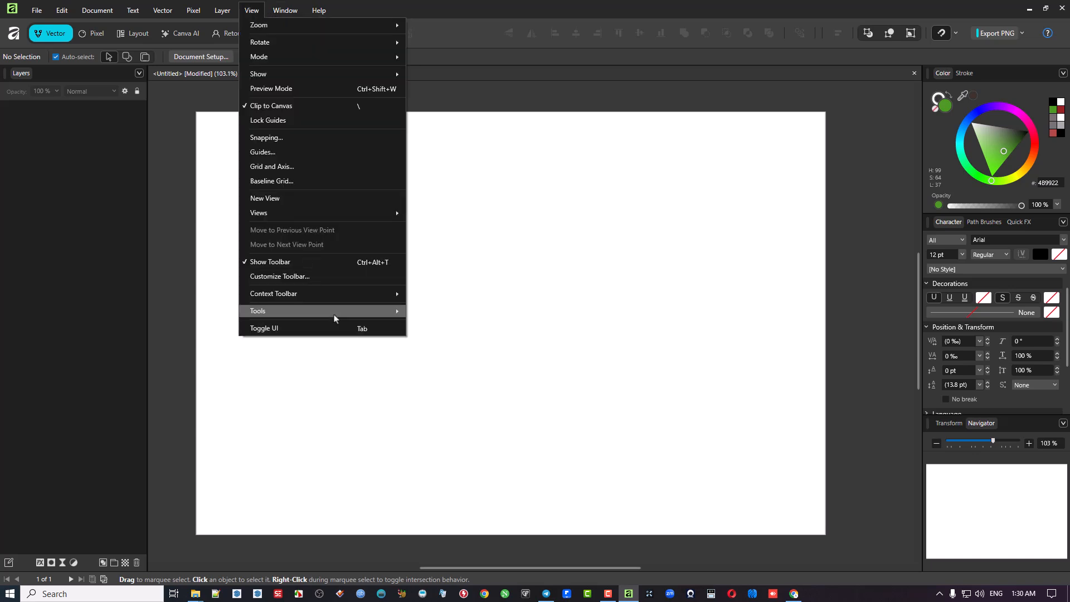
{"action": "mouse_move", "coordinate": [334, 315]}
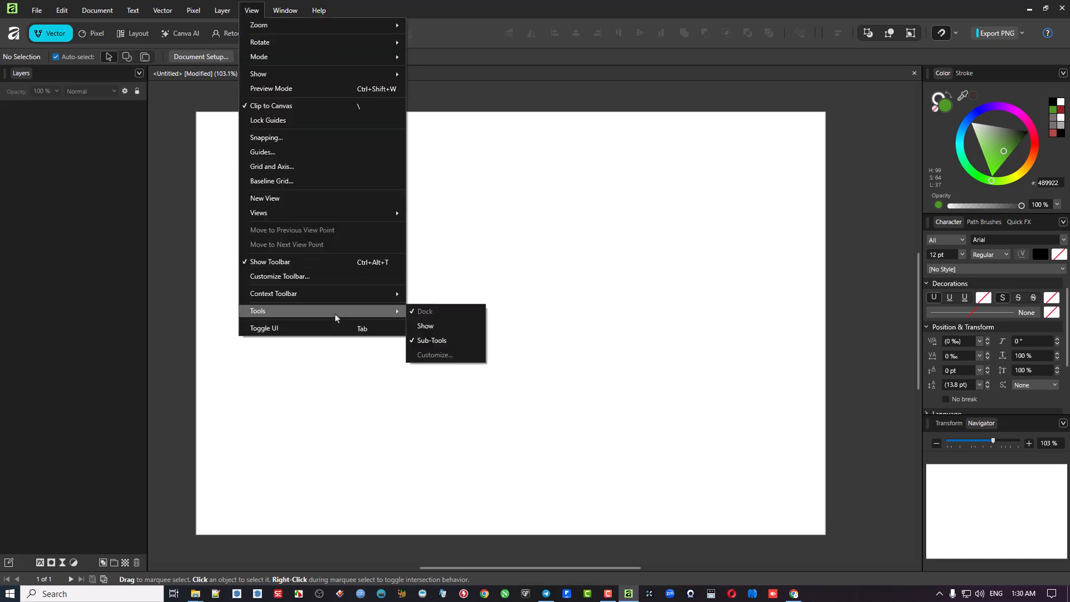
{"action": "left_click", "coordinate": [446, 330]}
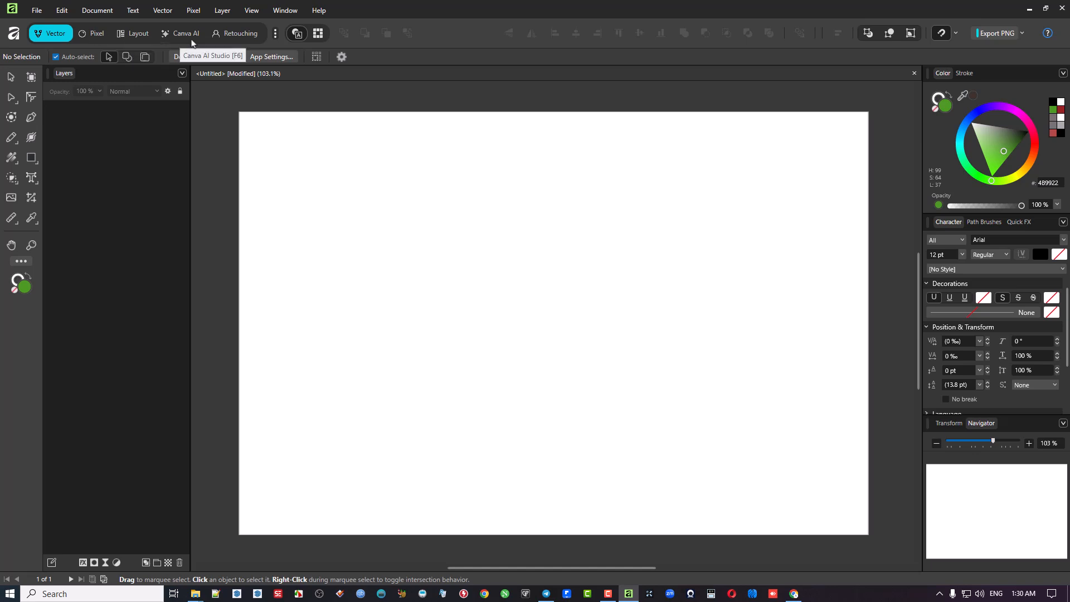
Turn off the Retouching studio in the list of available studios.
{"action": "left_click", "coordinate": [276, 34]}
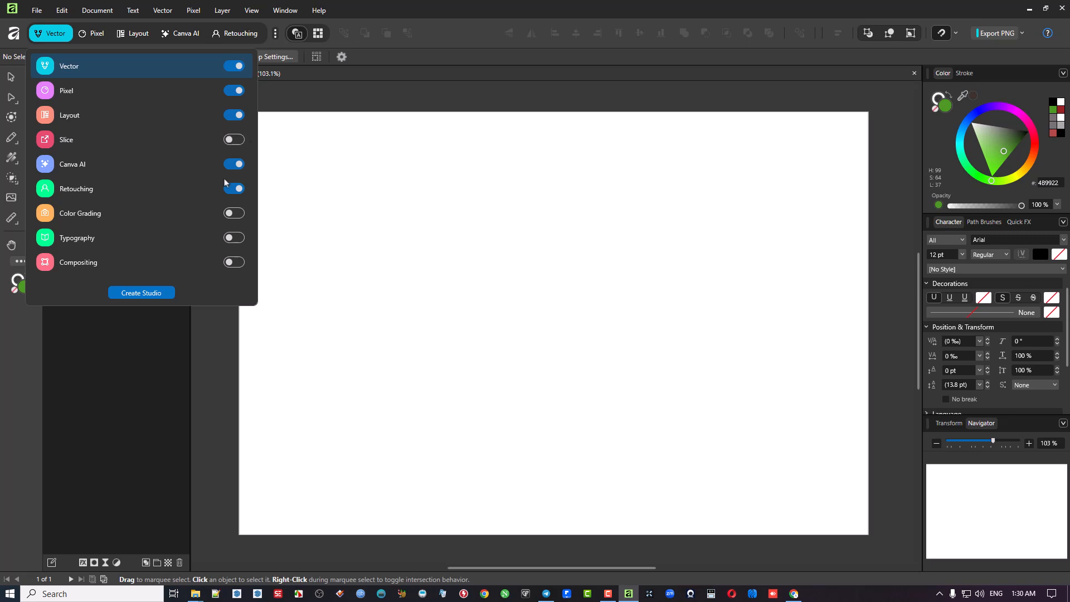
{"action": "left_click", "coordinate": [234, 191]}
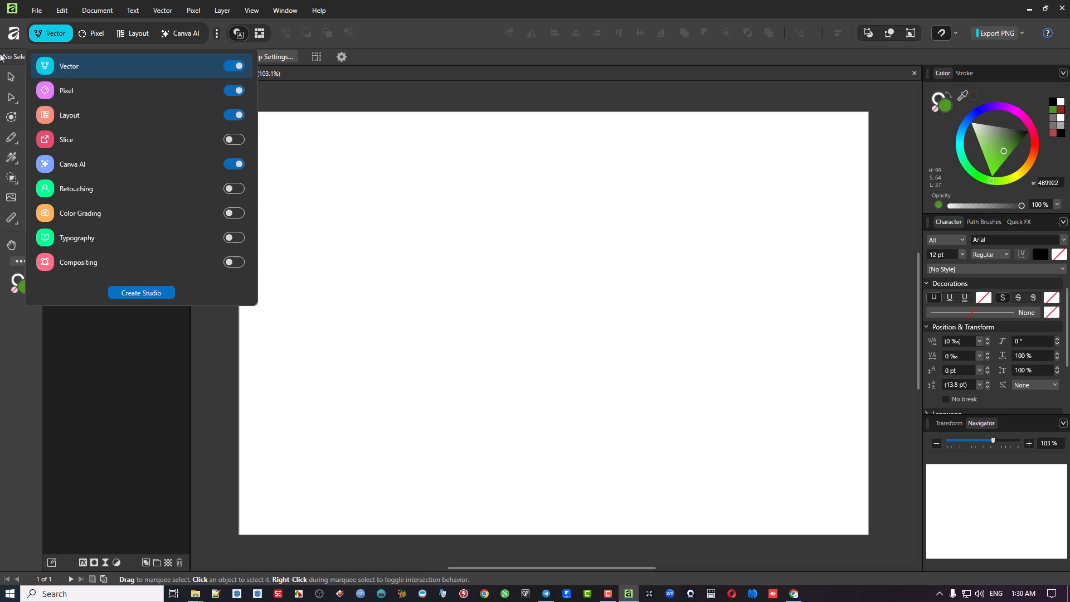
{"action": "left_click", "coordinate": [345, 103]}
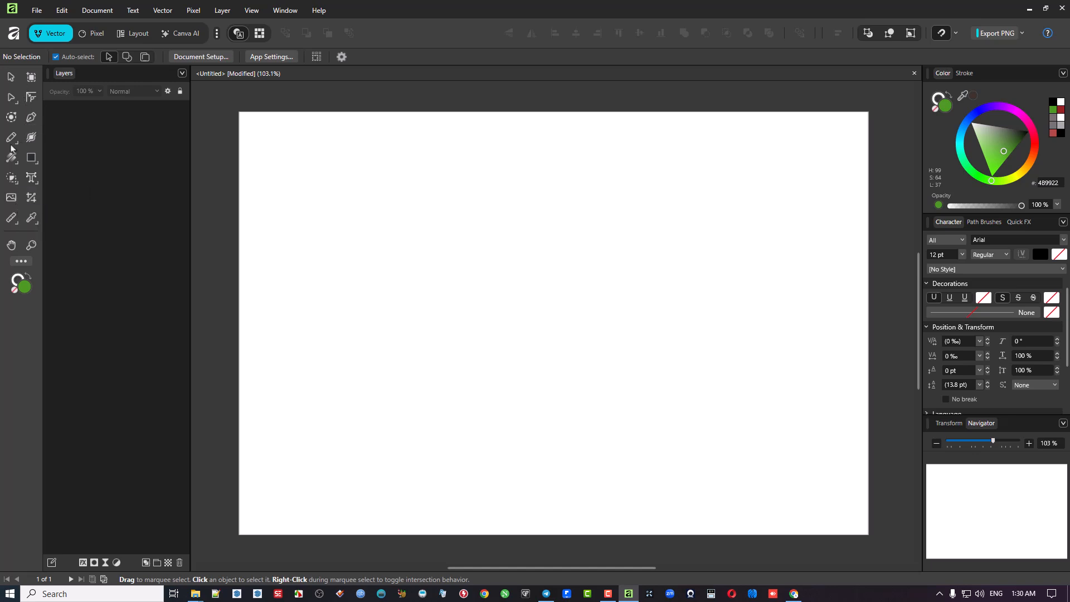
View the tool sets of the Pixel and Layout studios and return to the Vector studio.
{"action": "left_click", "coordinate": [92, 34]}
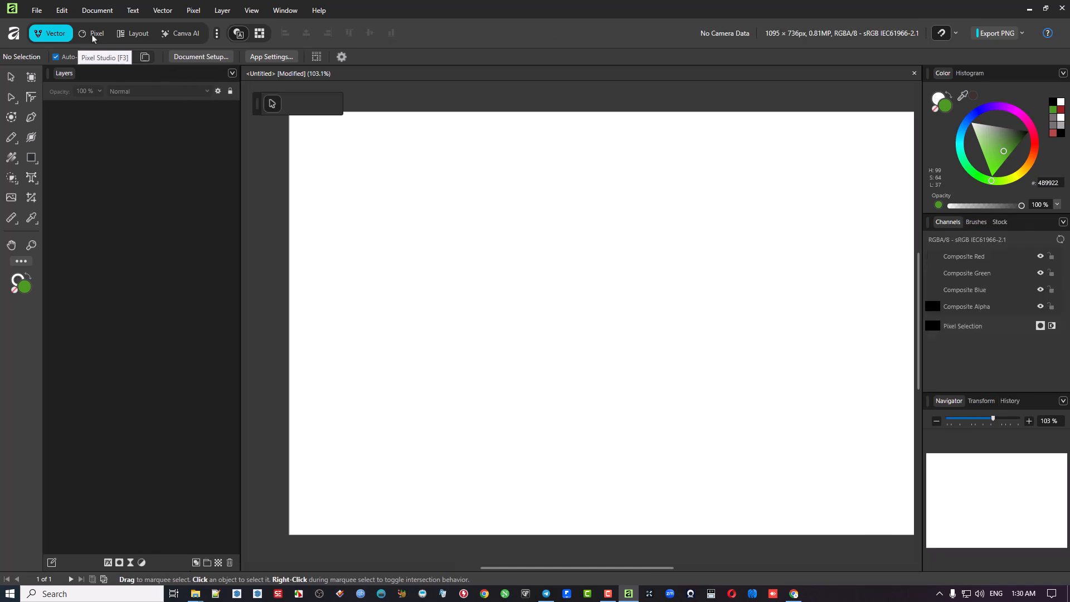
{"action": "left_click", "coordinate": [136, 34]}
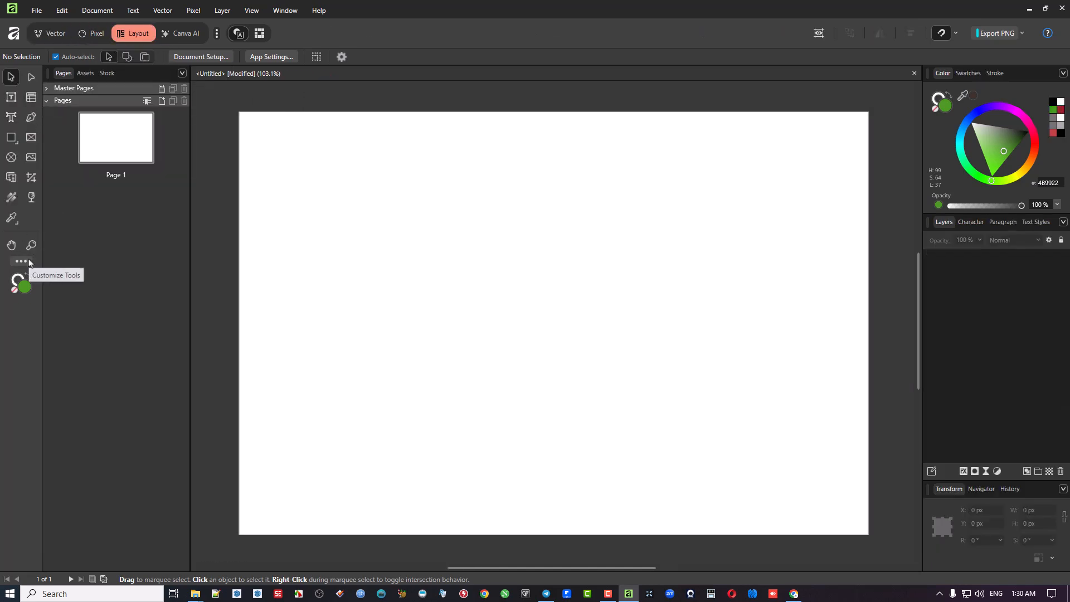
{"action": "left_click", "coordinate": [55, 34]}
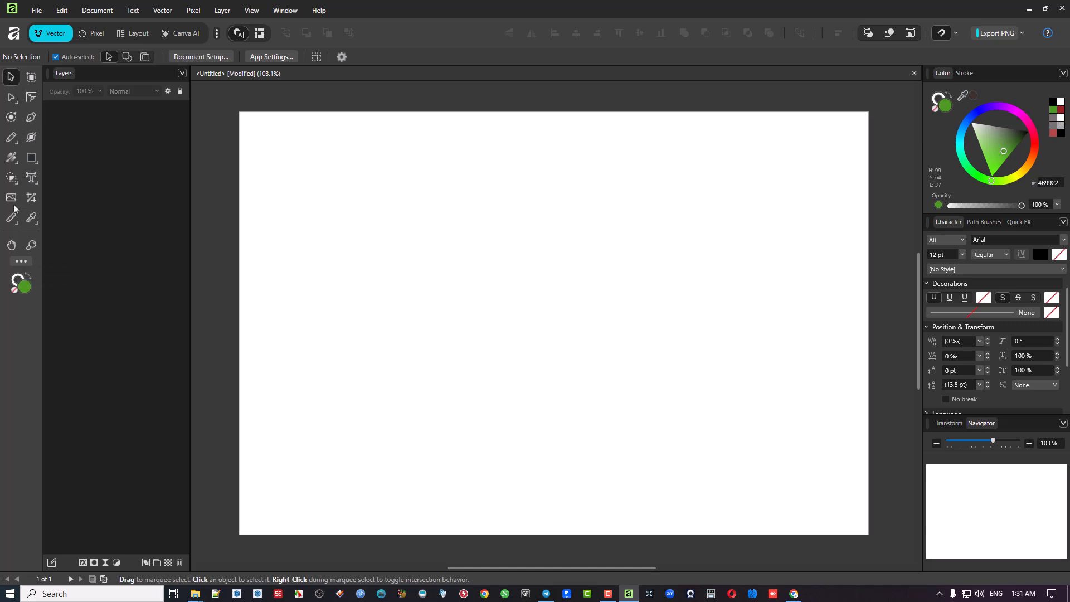
Hide the Tools panel and show it again.
{"action": "right_click", "coordinate": [32, 143]}
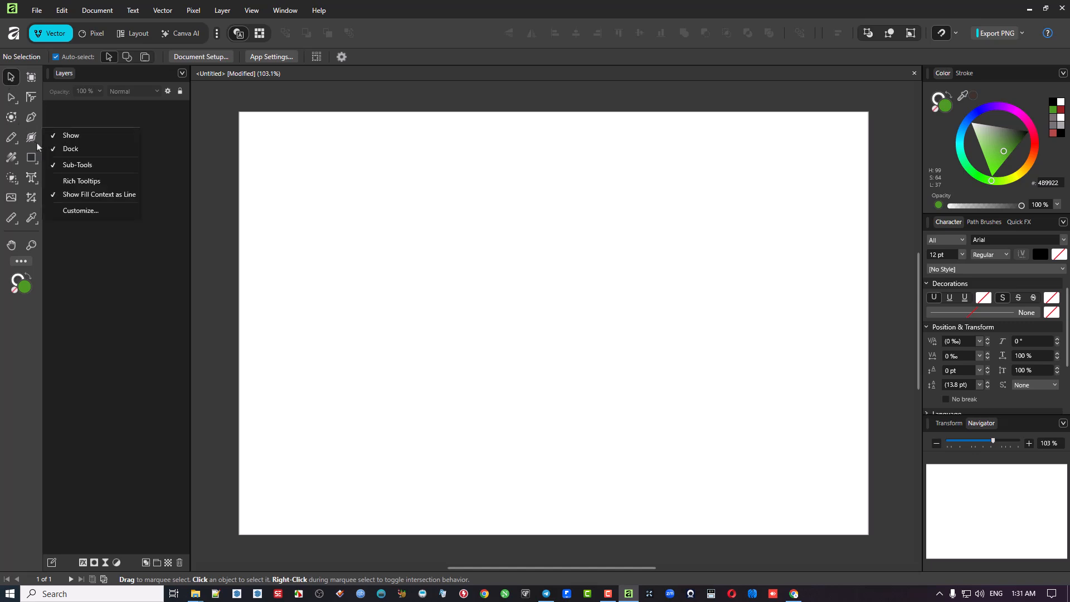
{"action": "left_click", "coordinate": [81, 135]}
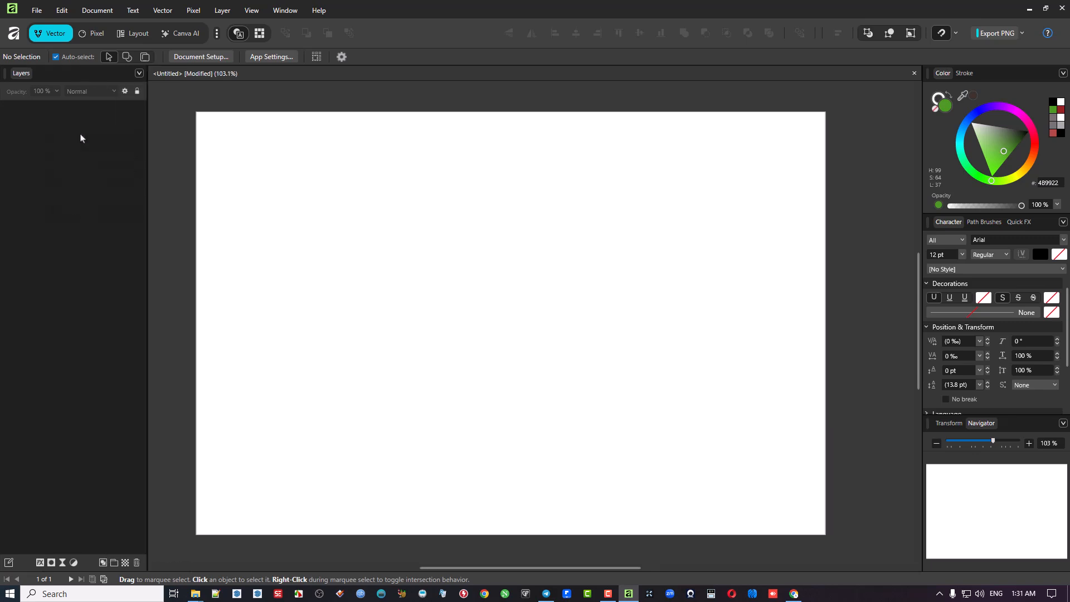
{"action": "left_click", "coordinate": [254, 12]}
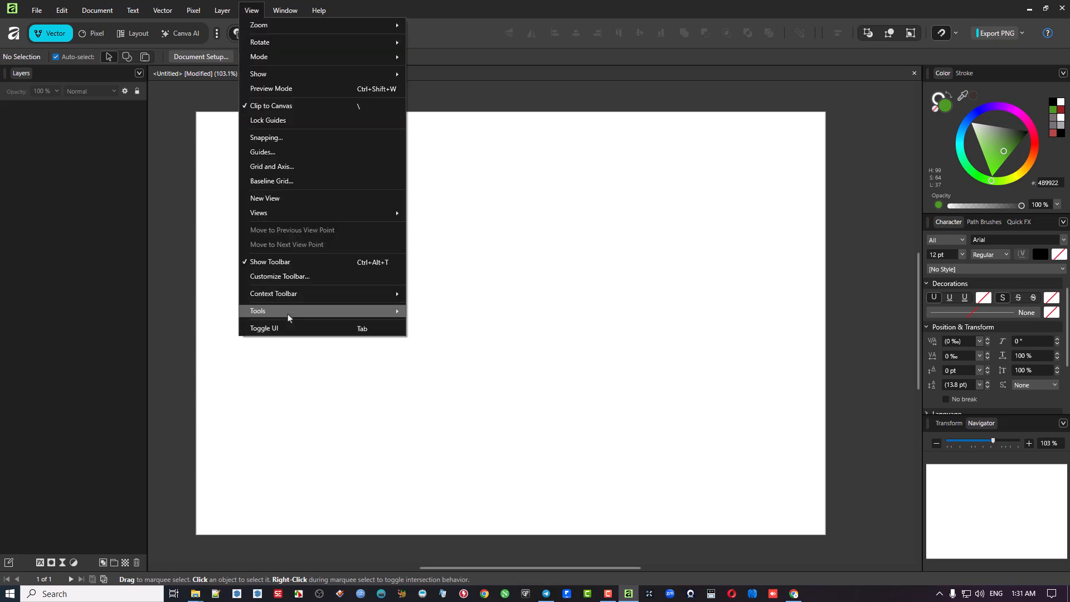
{"action": "mouse_move", "coordinate": [289, 316]}
{"action": "left_click", "coordinate": [425, 327]}
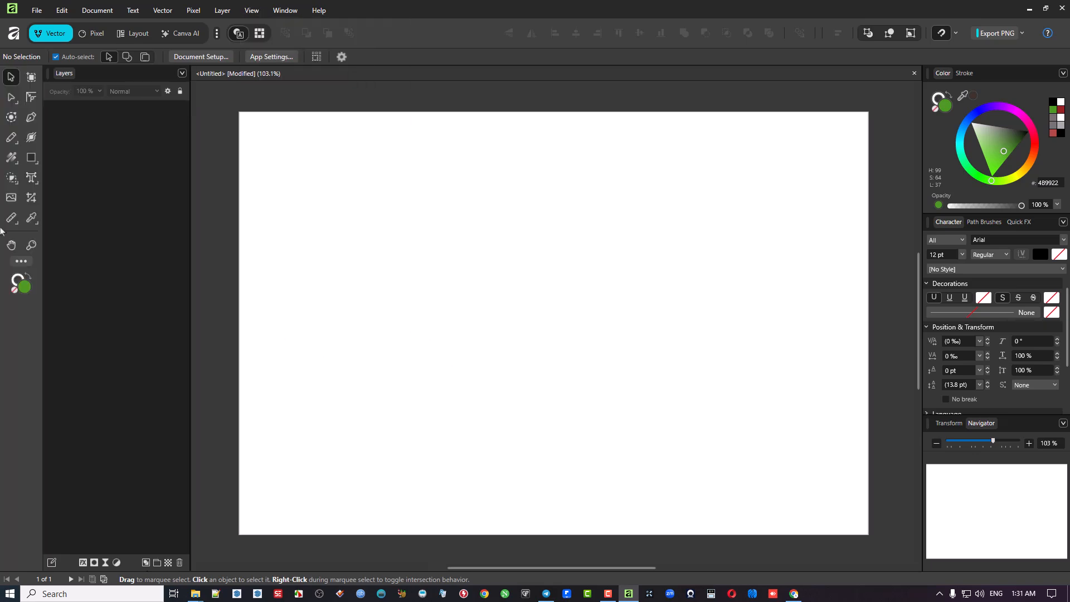
Undock the Tools panel to float beside the page and dock it back in place.
{"action": "right_click", "coordinate": [28, 123]}
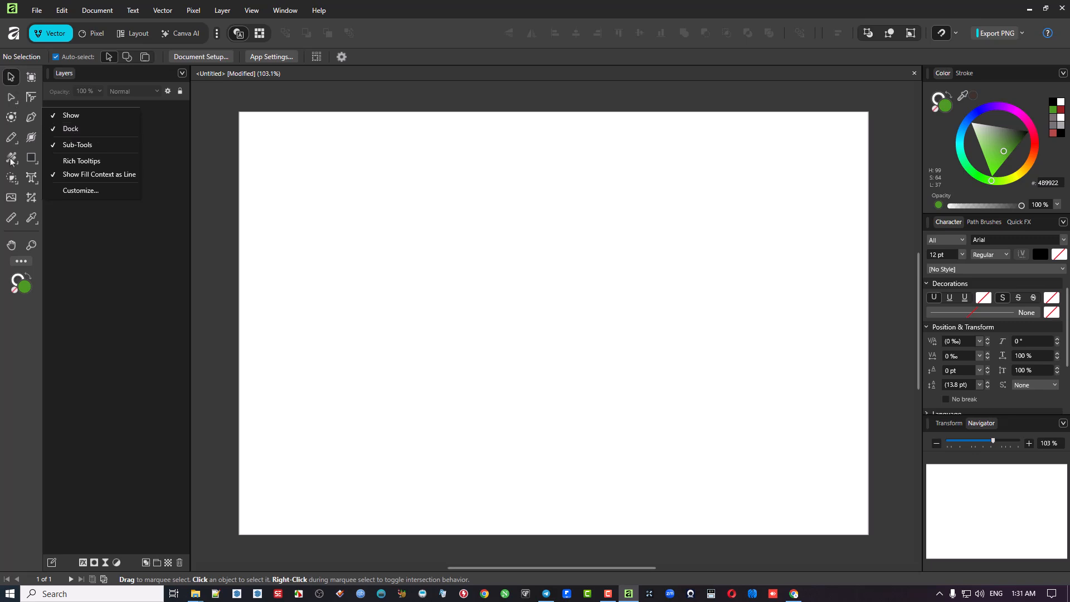
{"action": "left_click", "coordinate": [89, 128]}
{"action": "left_click_drag", "start_coordinate": [29, 134], "coordinate": [222, 149]}
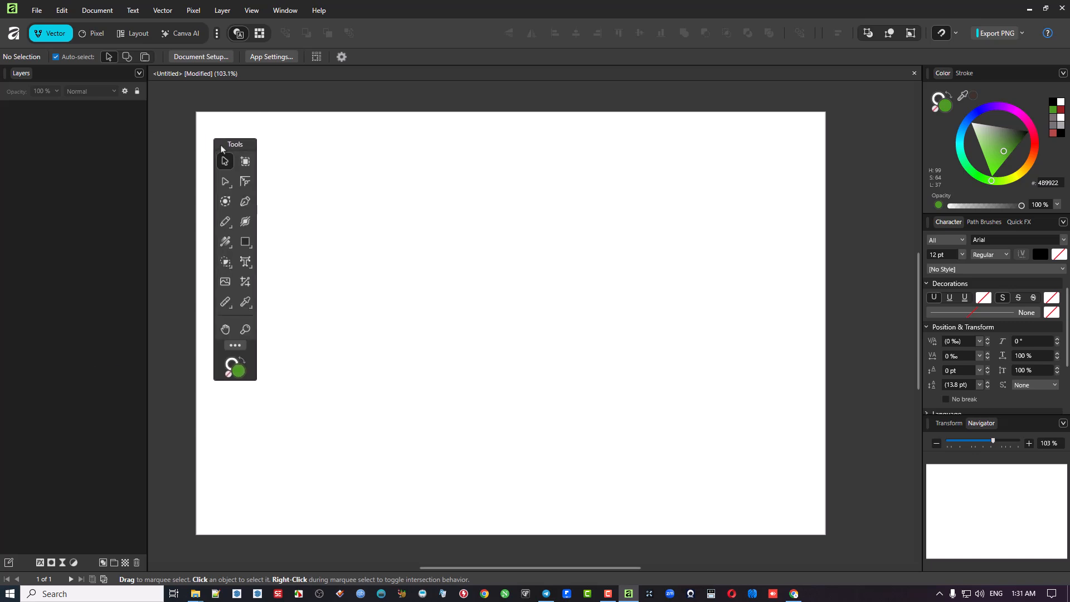
{"action": "scroll", "coordinate": [442, 237], "scroll_direction": "up", "scroll_amount": 2}
{"action": "scroll", "coordinate": [430, 236], "scroll_direction": "down", "scroll_amount": 4}
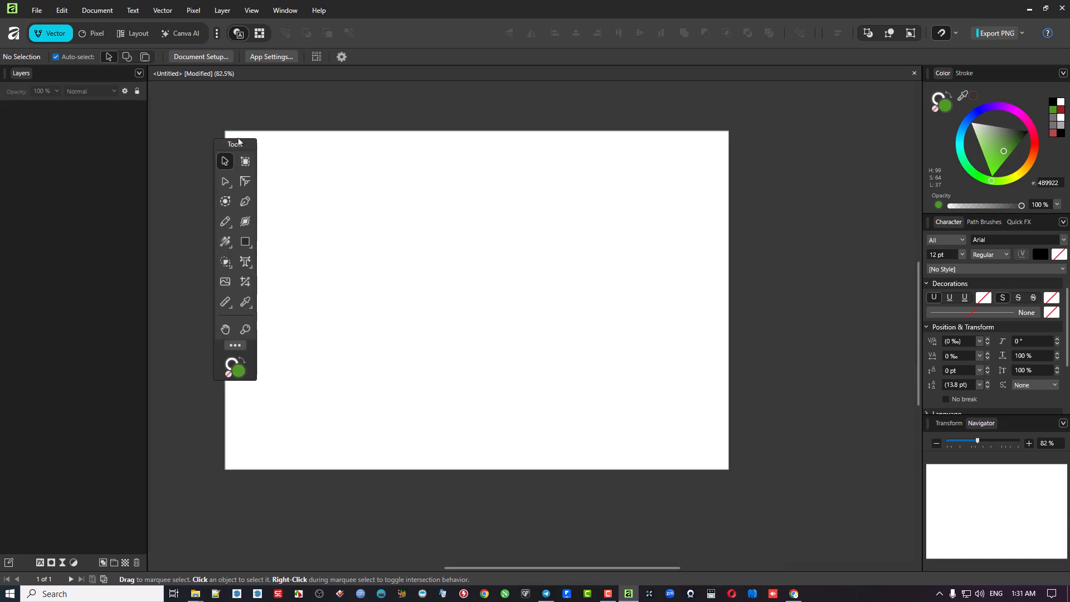
{"action": "left_click_drag", "start_coordinate": [239, 144], "coordinate": [197, 143]}
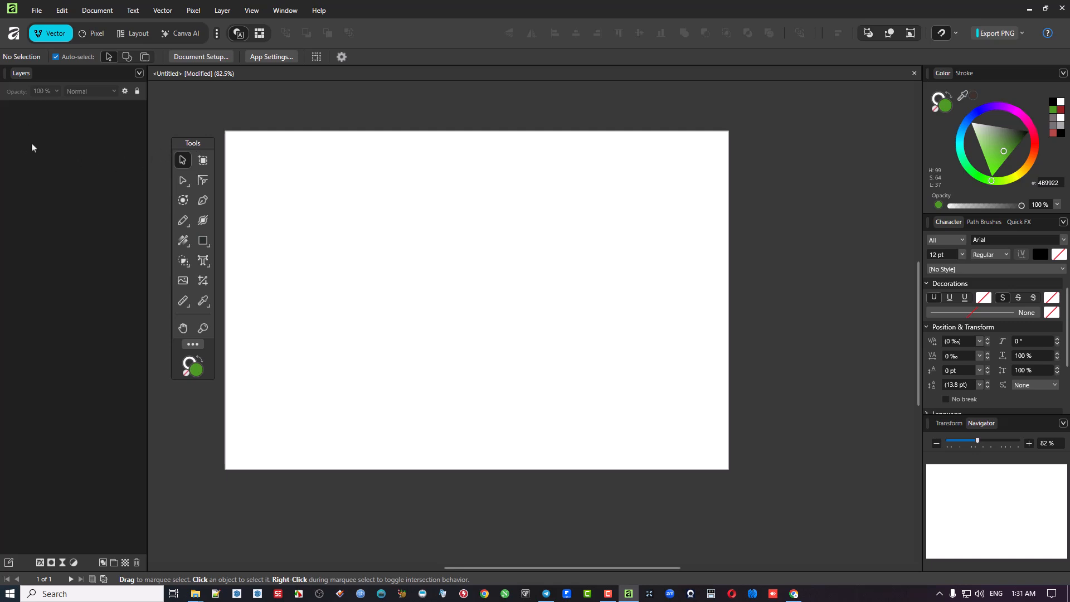
{"action": "right_click", "coordinate": [191, 162]}
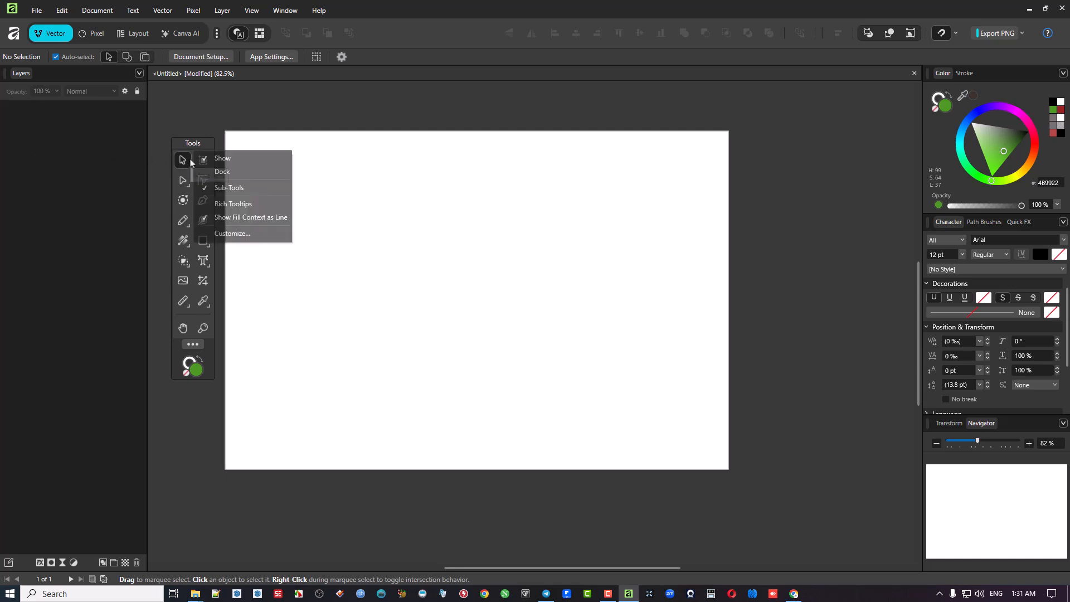
{"action": "left_click", "coordinate": [222, 172]}
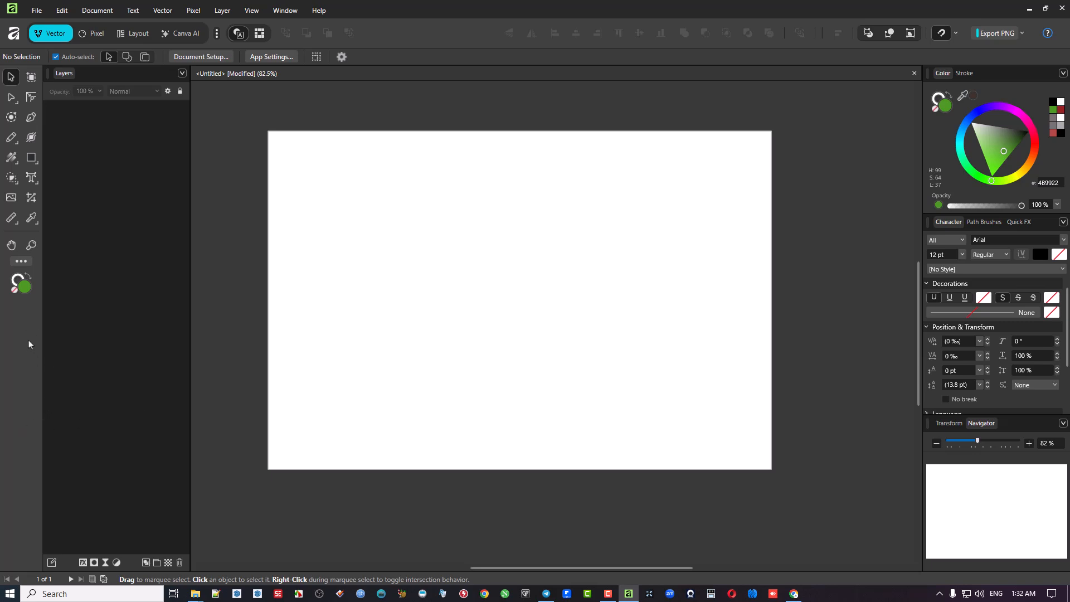
Examine the grouped tools and display options offered for the Move Tool and the Node Tool.
{"action": "right_click", "coordinate": [15, 95]}
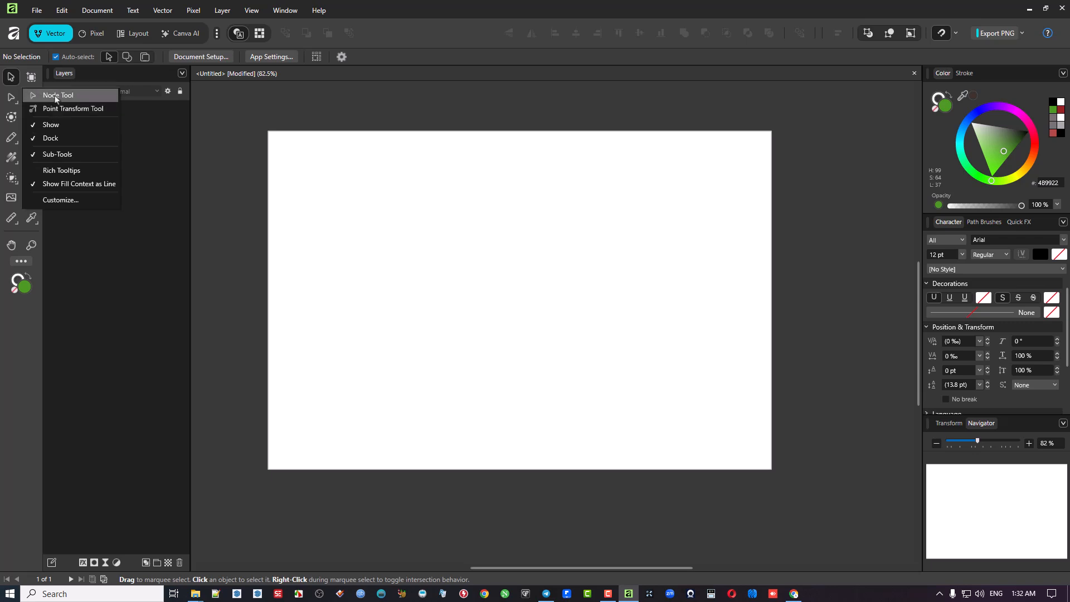
{"action": "left_click", "coordinate": [12, 79]}
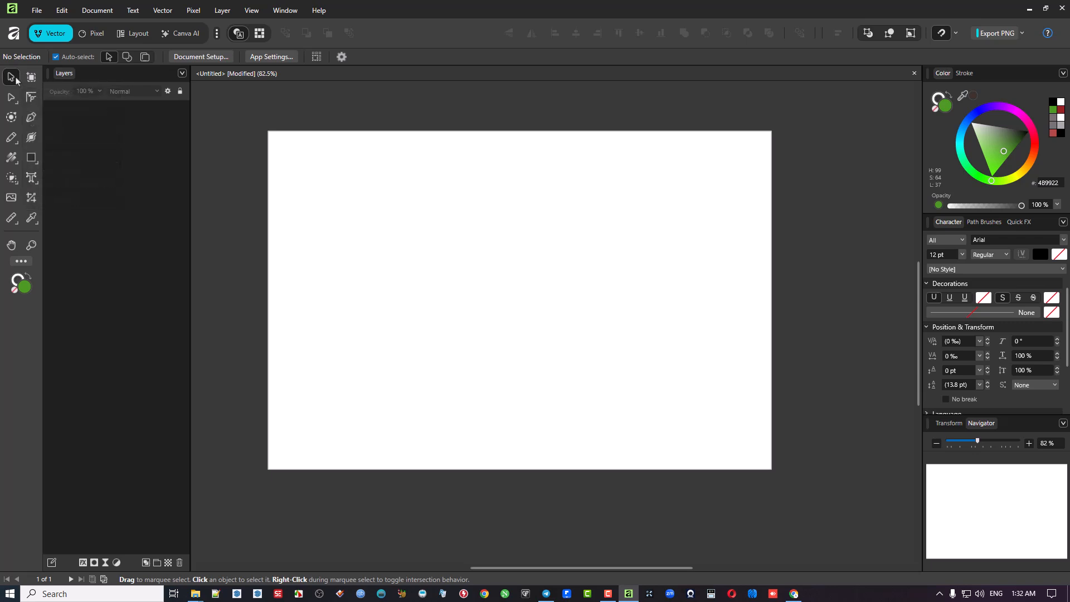
{"action": "right_click", "coordinate": [12, 79]}
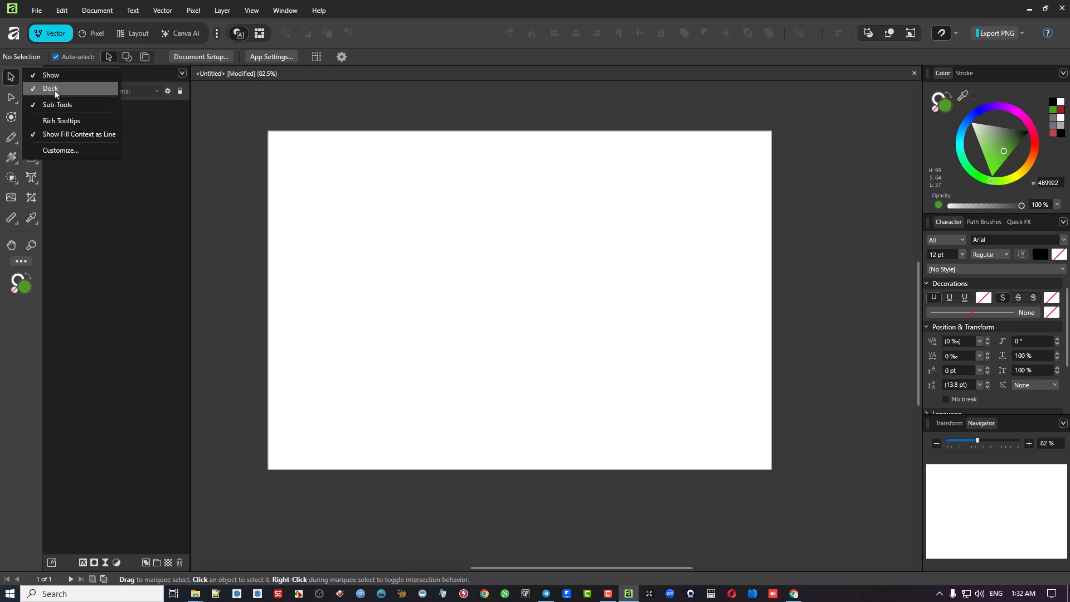
{"action": "left_click", "coordinate": [29, 323]}
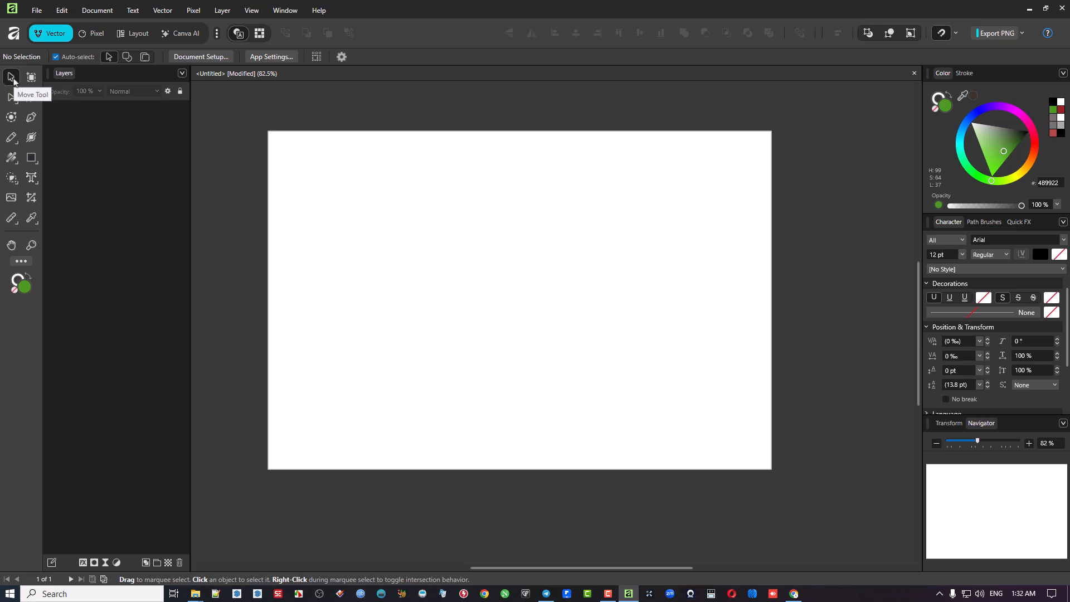
{"action": "right_click", "coordinate": [14, 102]}
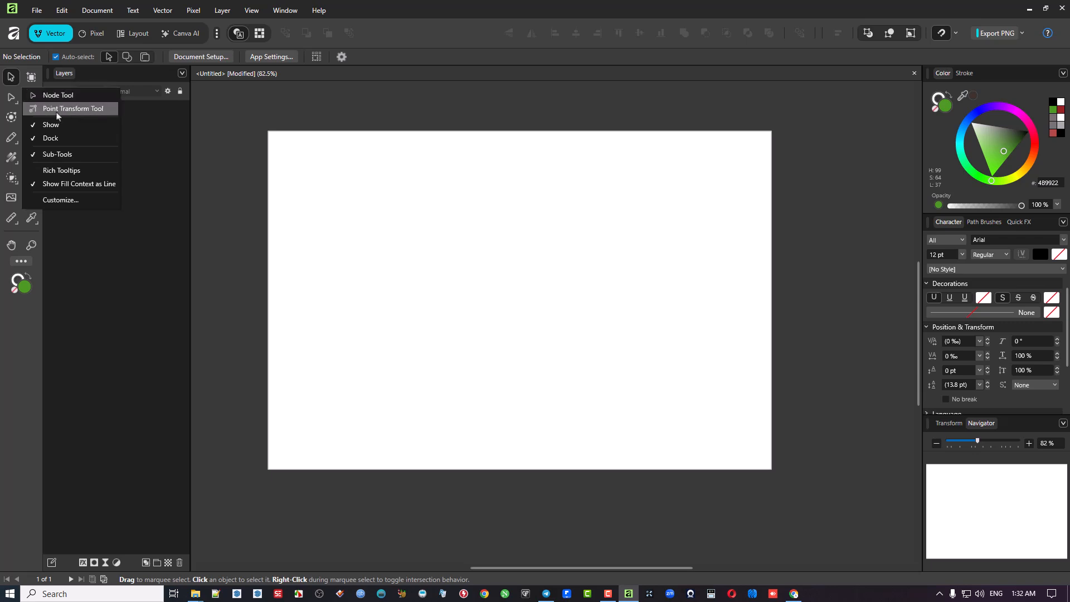
{"action": "left_click", "coordinate": [20, 107]}
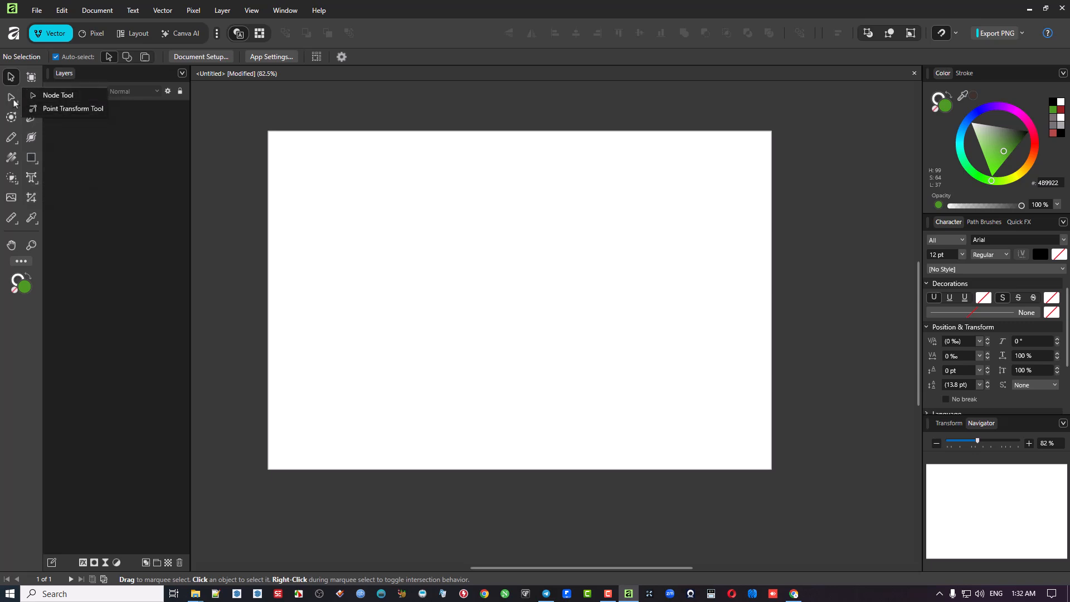
{"action": "left_click", "coordinate": [69, 137]}
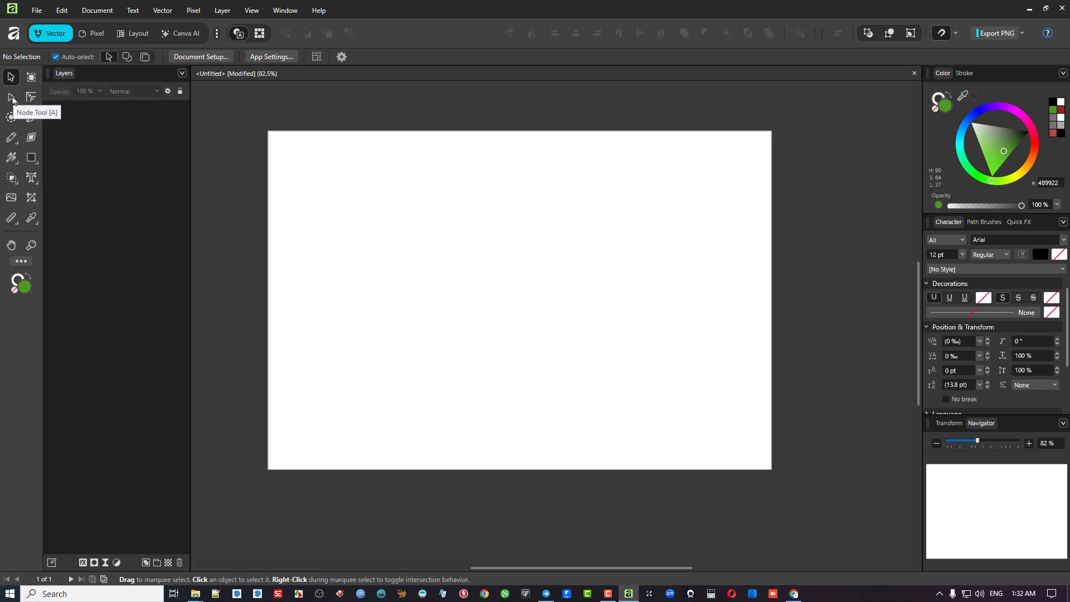
{"action": "right_click", "coordinate": [12, 98]}
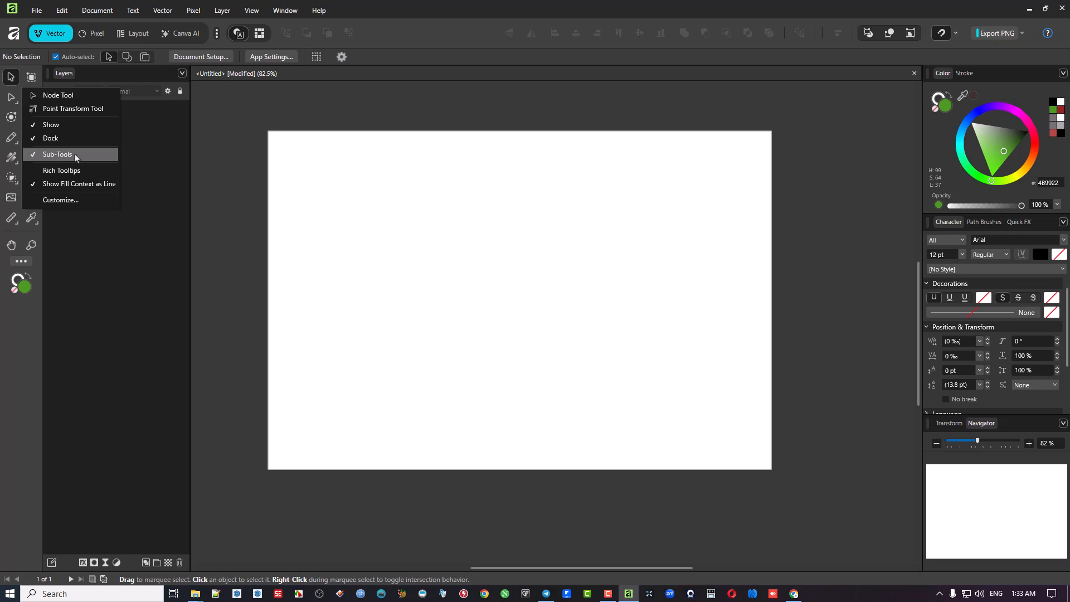
{"action": "left_click", "coordinate": [77, 251]}
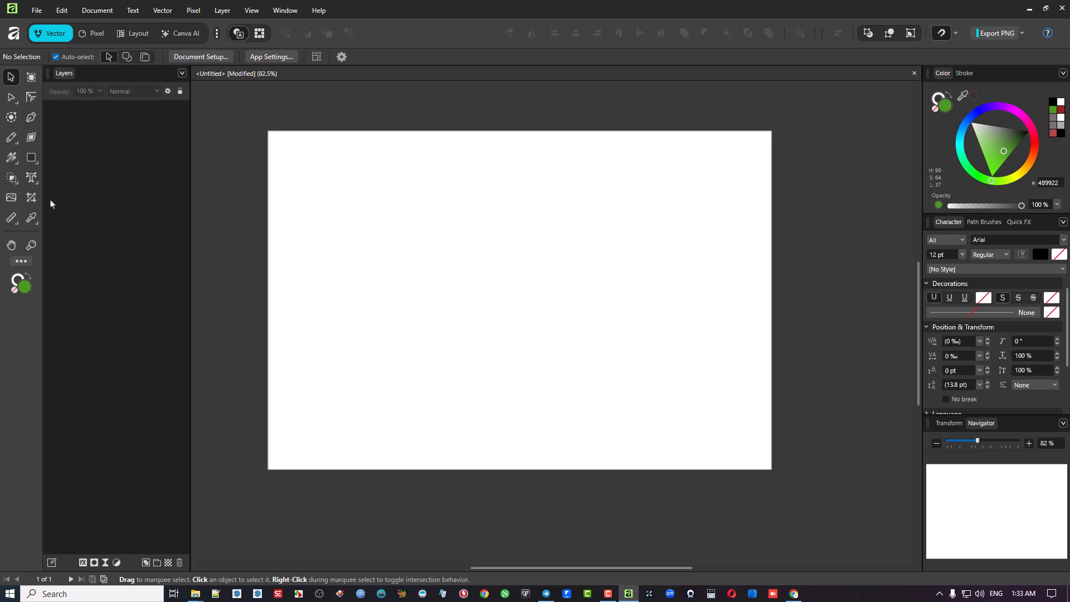
Activate the Artistic Text Tool, move its floating sub-tools bar lower beside the page, and turn off Sub-Tools.
{"action": "left_click", "coordinate": [32, 178]}
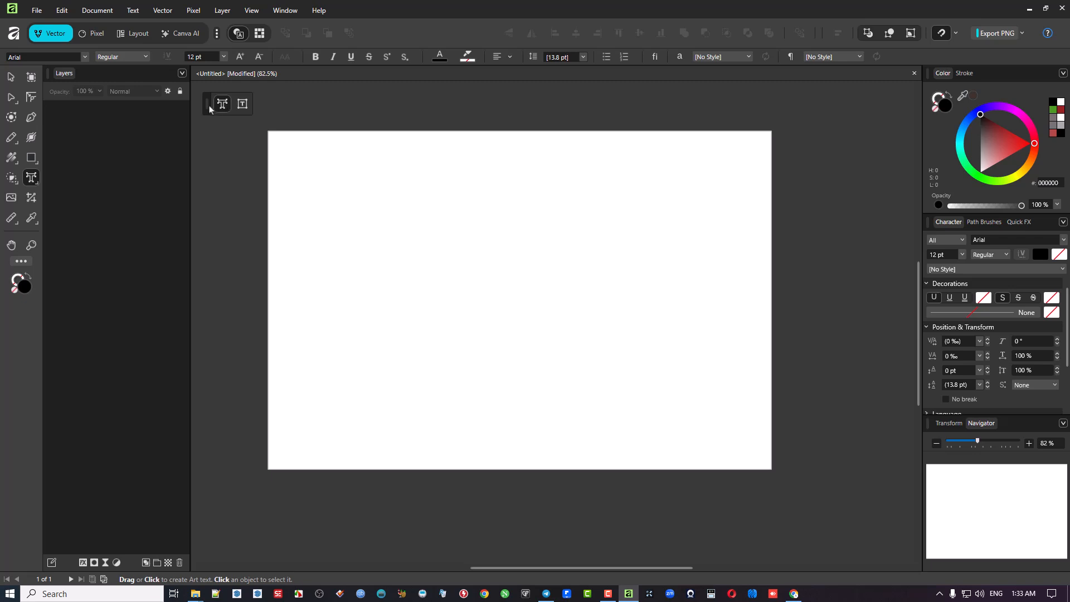
{"action": "left_click_drag", "start_coordinate": [210, 109], "coordinate": [208, 178]}
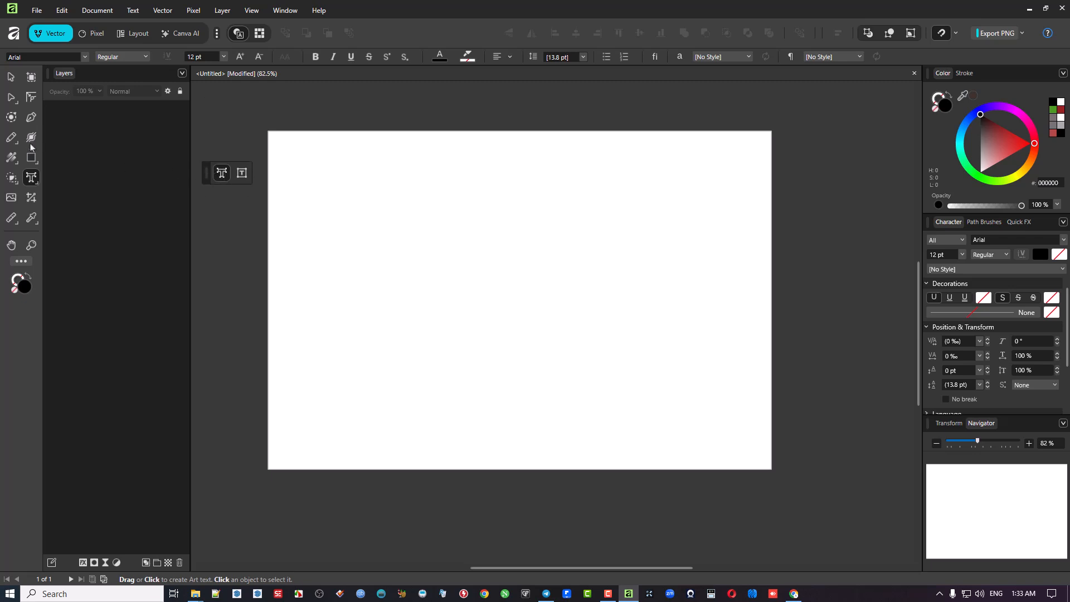
{"action": "right_click", "coordinate": [32, 177]}
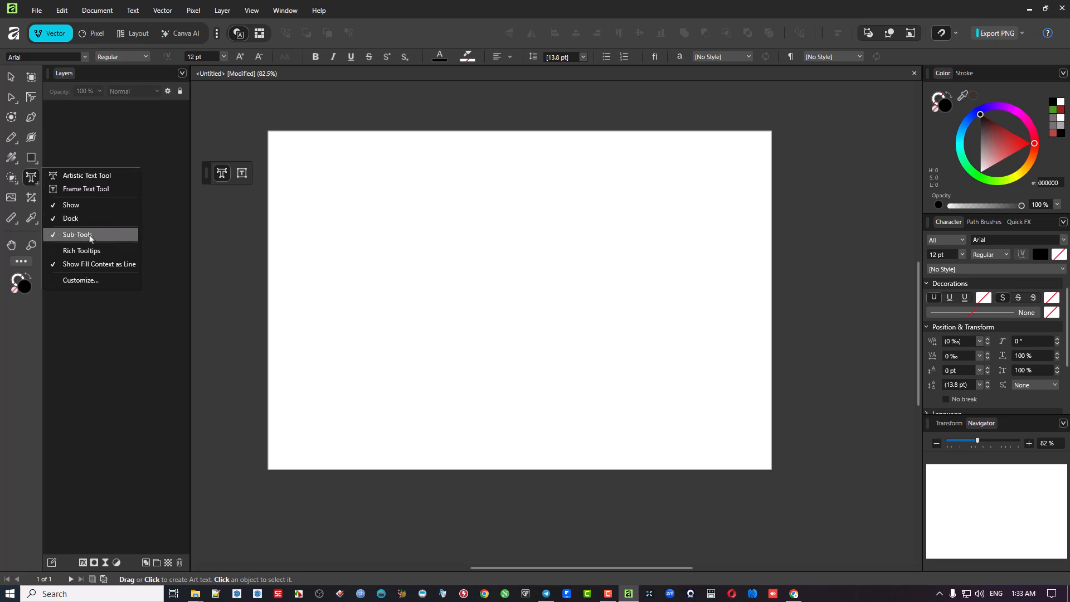
{"action": "left_click", "coordinate": [58, 236]}
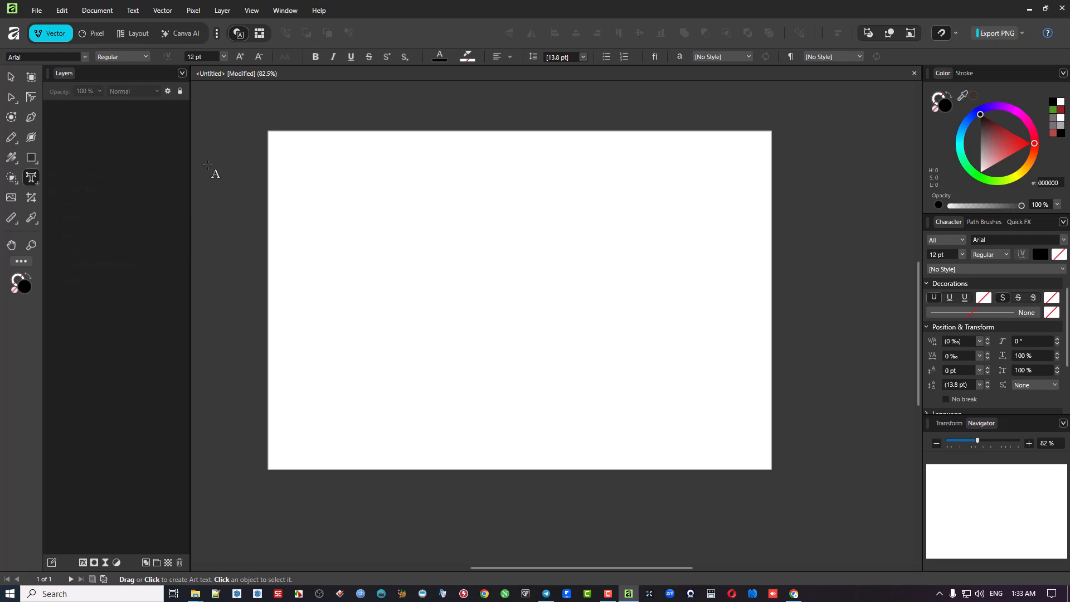
Turn on Sub-Tools for the text tools and move the floating sub-tools bar slightly lower beside the page.
{"action": "right_click", "coordinate": [32, 179]}
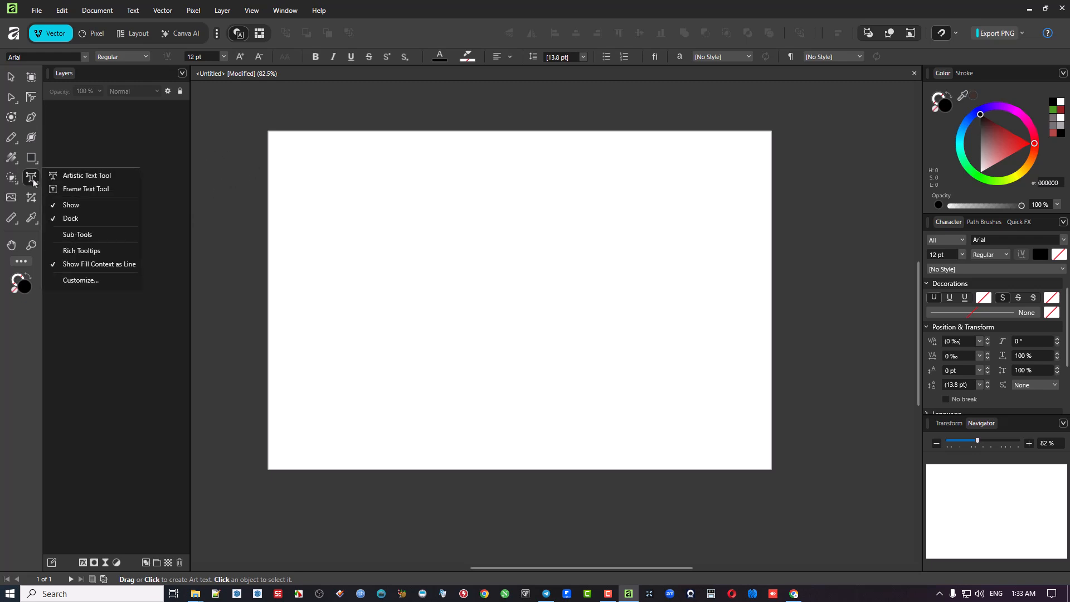
{"action": "left_click", "coordinate": [61, 234]}
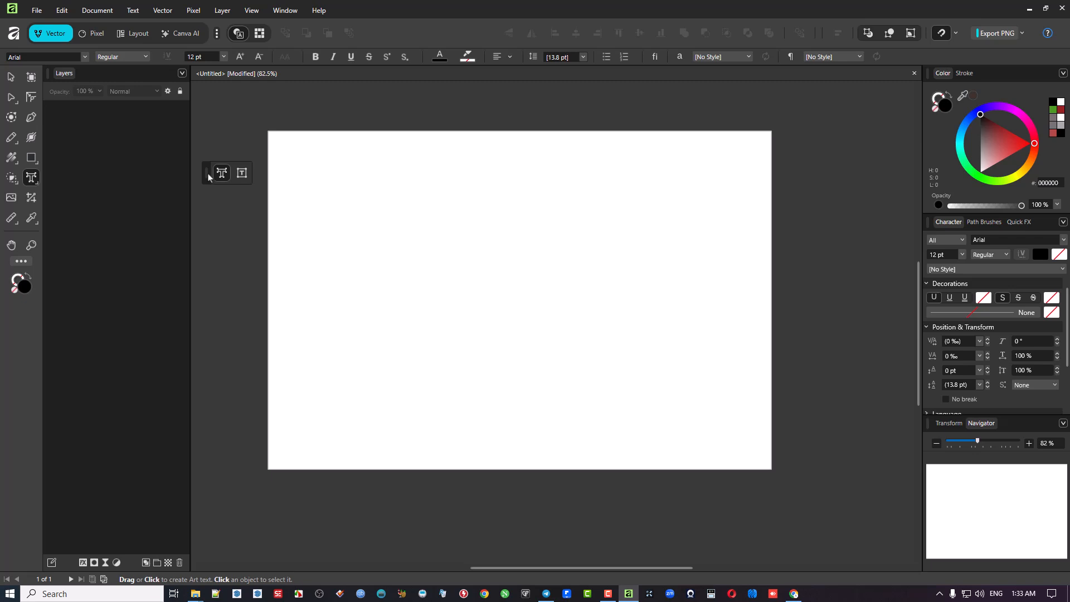
{"action": "left_click_drag", "start_coordinate": [209, 177], "coordinate": [212, 195]}
Switch the floating sub-tools bar to a vertical layout and move it up near the top of the canvas area.
{"action": "right_click", "coordinate": [230, 193]}
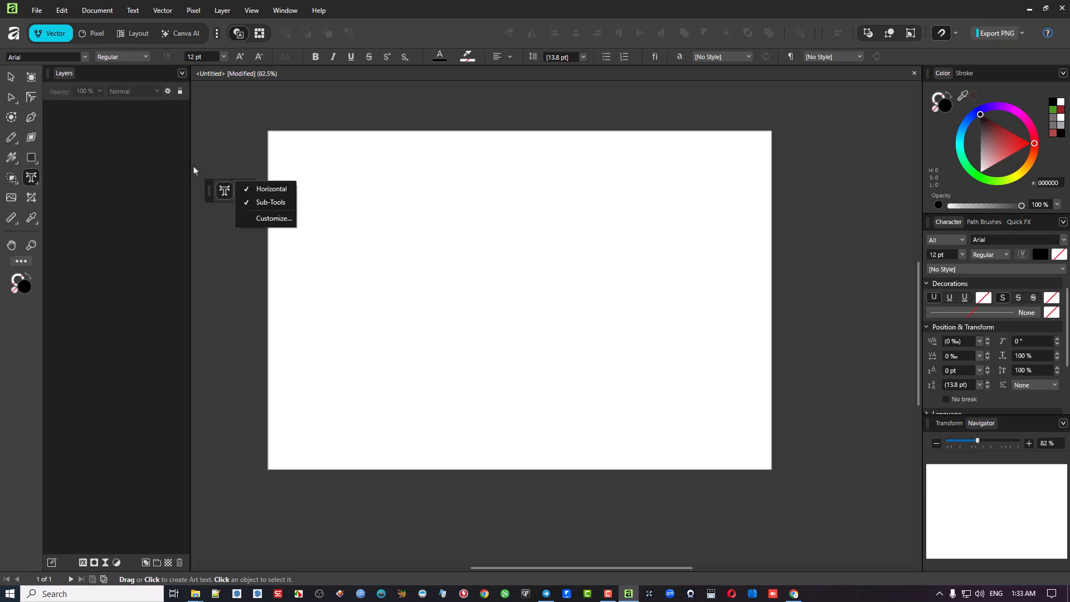
{"action": "left_click", "coordinate": [264, 191]}
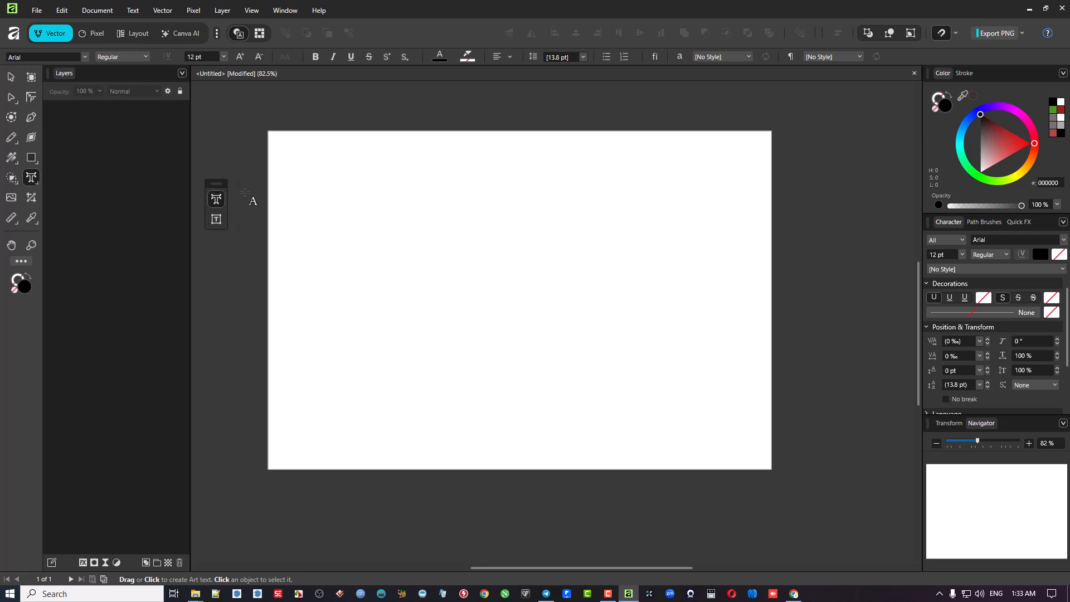
{"action": "left_click_drag", "start_coordinate": [216, 187], "coordinate": [206, 91]}
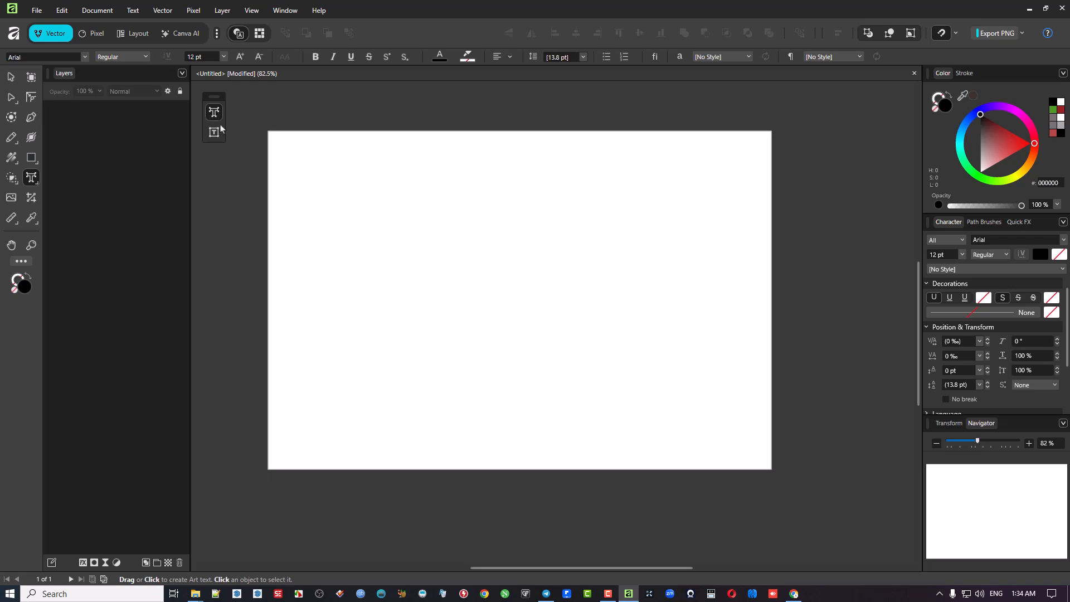
{"action": "scroll", "coordinate": [382, 164], "scroll_direction": "up", "scroll_amount": 2}
{"action": "scroll", "coordinate": [382, 164], "scroll_direction": "down", "scroll_amount": 4}
{"action": "scroll", "coordinate": [382, 164], "scroll_direction": "up", "scroll_amount": 1}
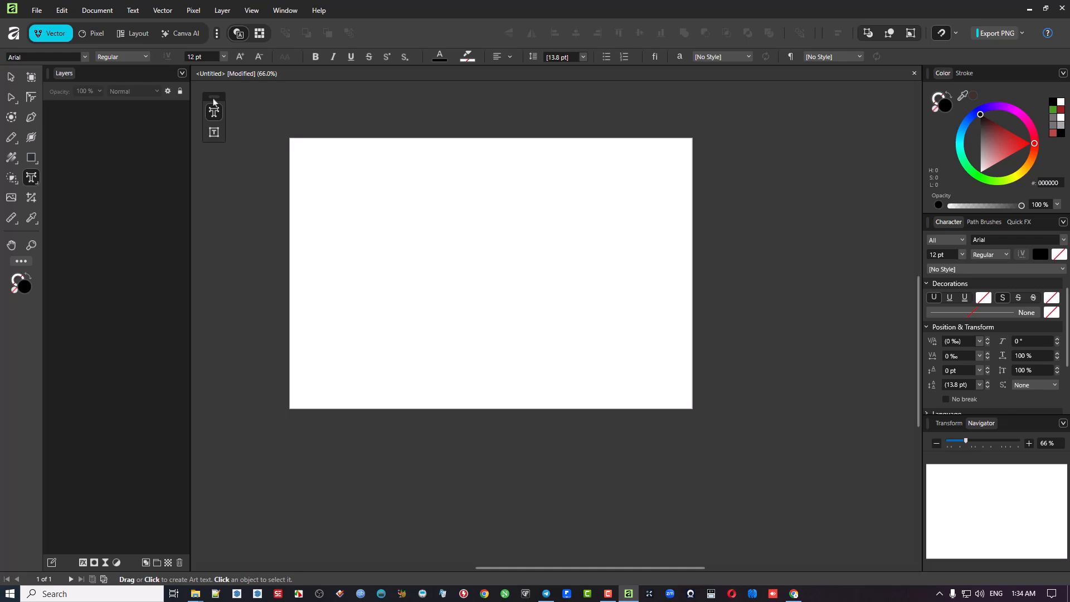
Turn Sub-Tools off, check the Artistic and Frame Text Tool group, and turn Sub-Tools back on.
{"action": "right_click", "coordinate": [34, 181]}
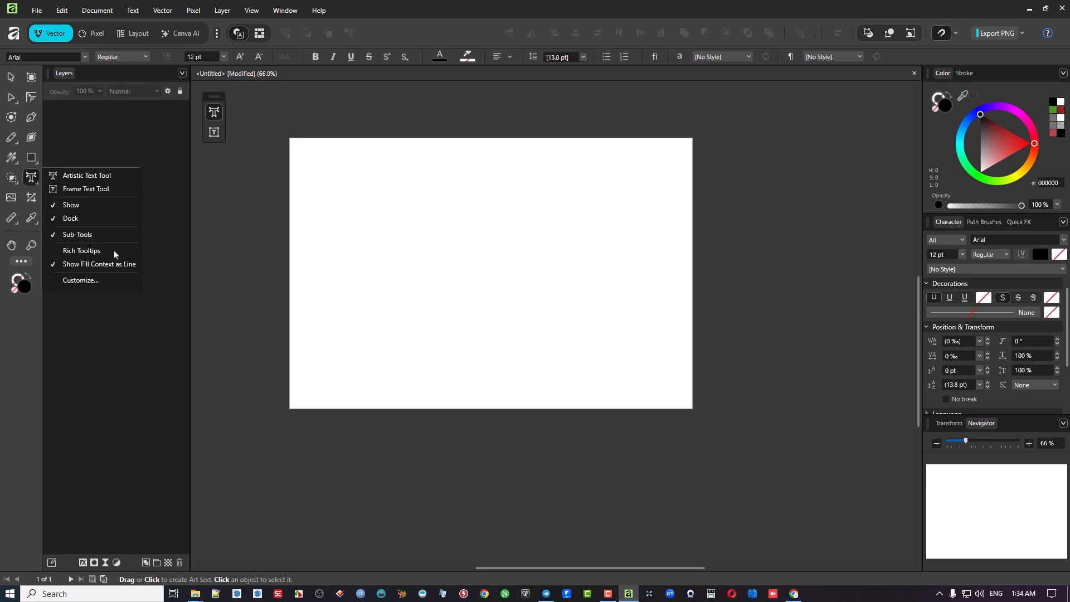
{"action": "left_click", "coordinate": [73, 236]}
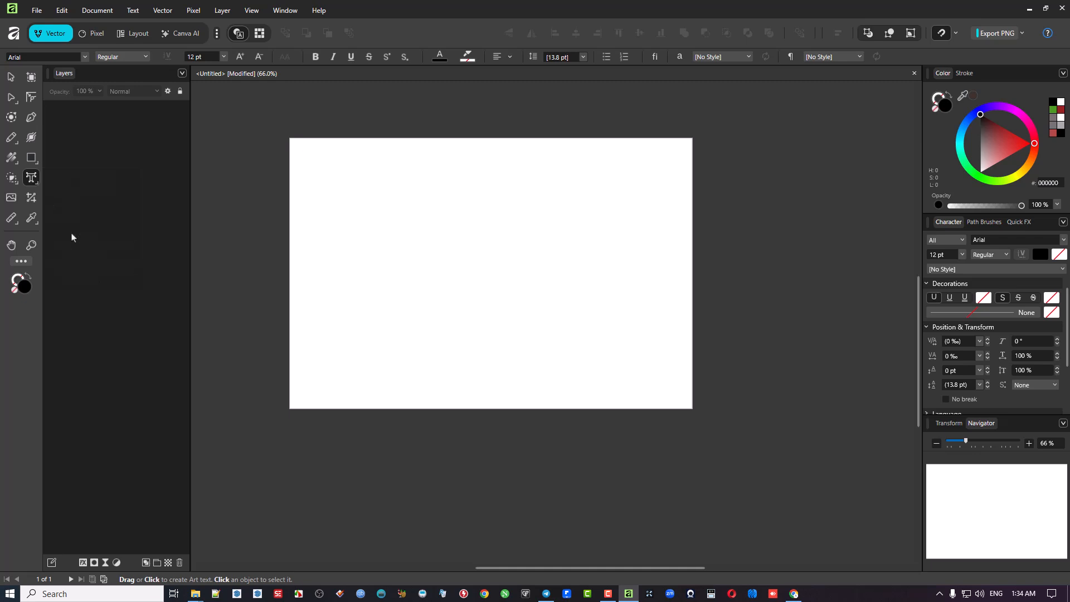
{"action": "left_click", "coordinate": [31, 178]}
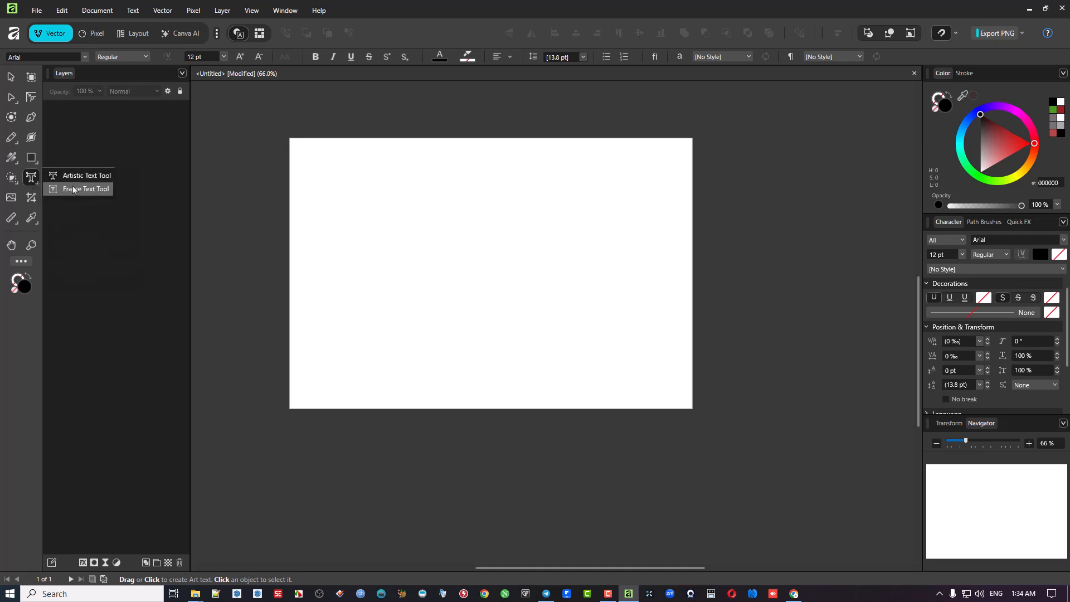
{"action": "right_click", "coordinate": [29, 180]}
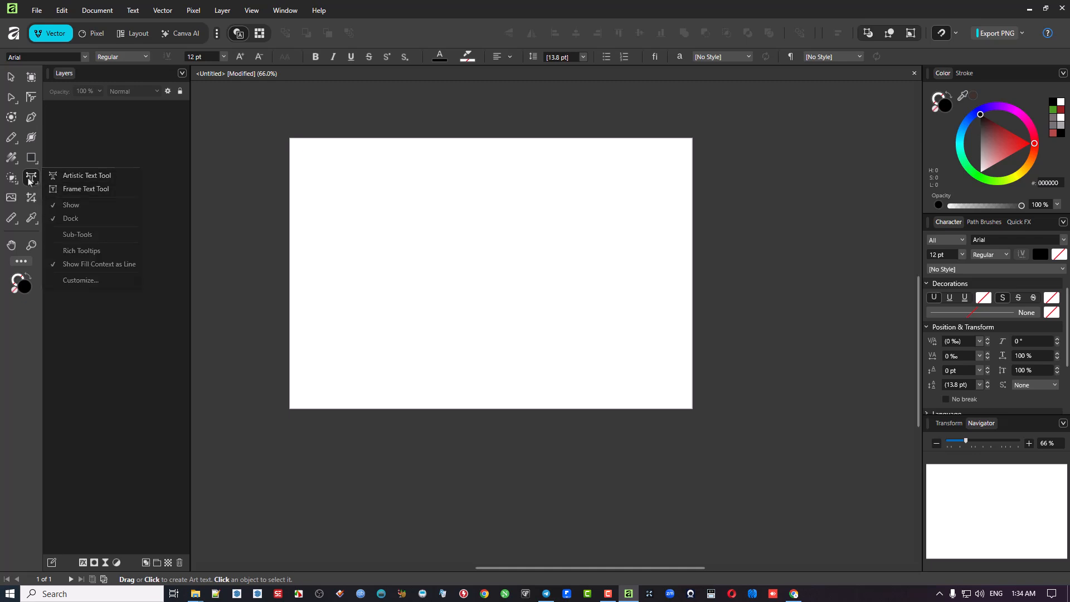
{"action": "left_click", "coordinate": [92, 236]}
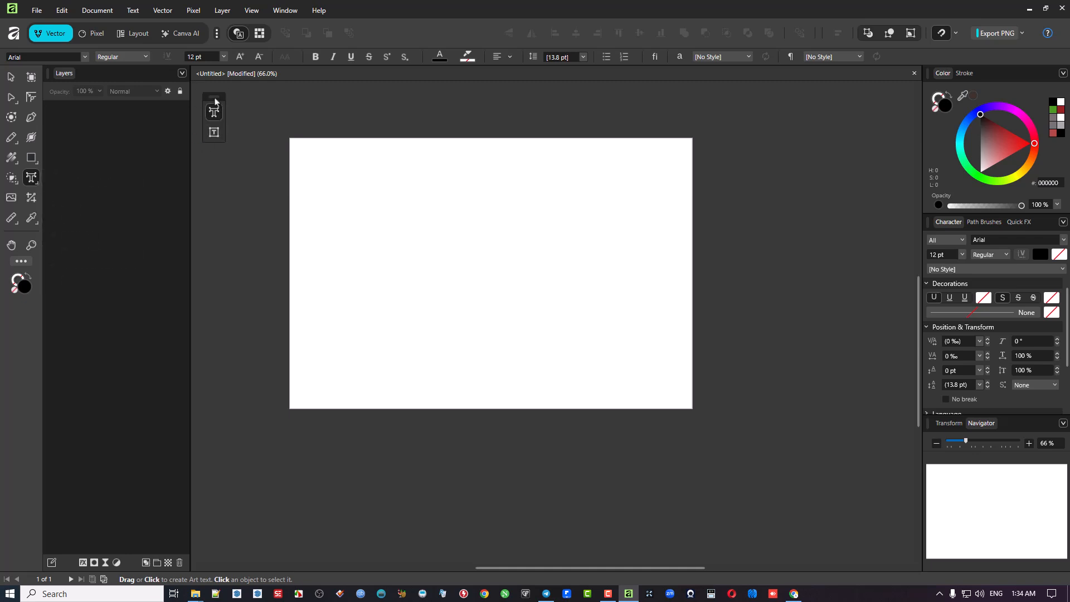
Move the floating sub-tools bar down beside the page's upper part and switch it to the Horizontal layout.
{"action": "mouse_move", "coordinate": [215, 100]}
{"action": "left_mouse_down"}
{"action": "mouse_move", "coordinate": [228, 150]}
{"action": "mouse_move", "coordinate": [815, 134]}
{"action": "mouse_move", "coordinate": [906, 96]}
{"action": "mouse_move", "coordinate": [893, 504]}
{"action": "mouse_move", "coordinate": [904, 529]}
{"action": "mouse_move", "coordinate": [225, 521]}
{"action": "mouse_move", "coordinate": [218, 210]}
{"action": "mouse_move", "coordinate": [240, 108]}
{"action": "mouse_move", "coordinate": [215, 105]}
{"action": "left_mouse_up"}
{"action": "right_click", "coordinate": [217, 115]}
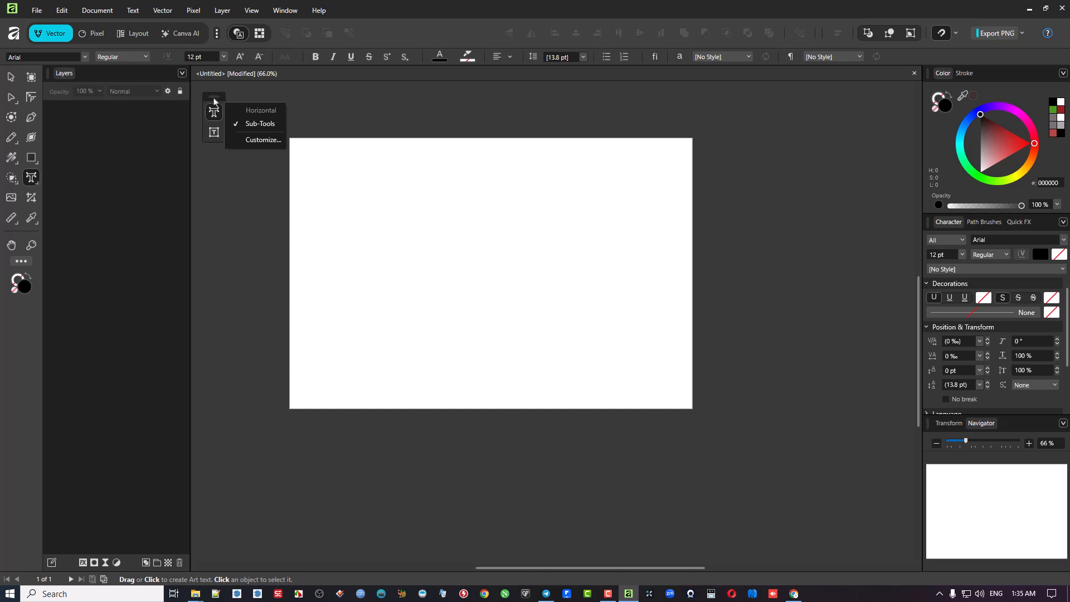
{"action": "left_click_drag", "start_coordinate": [214, 101], "coordinate": [235, 190]}
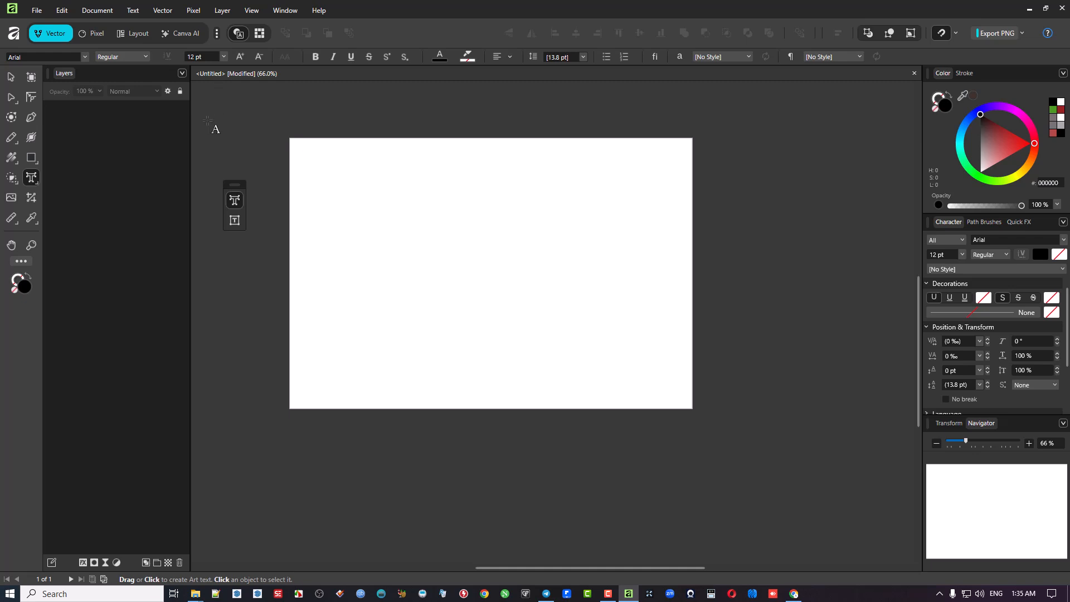
{"action": "right_click", "coordinate": [236, 199]}
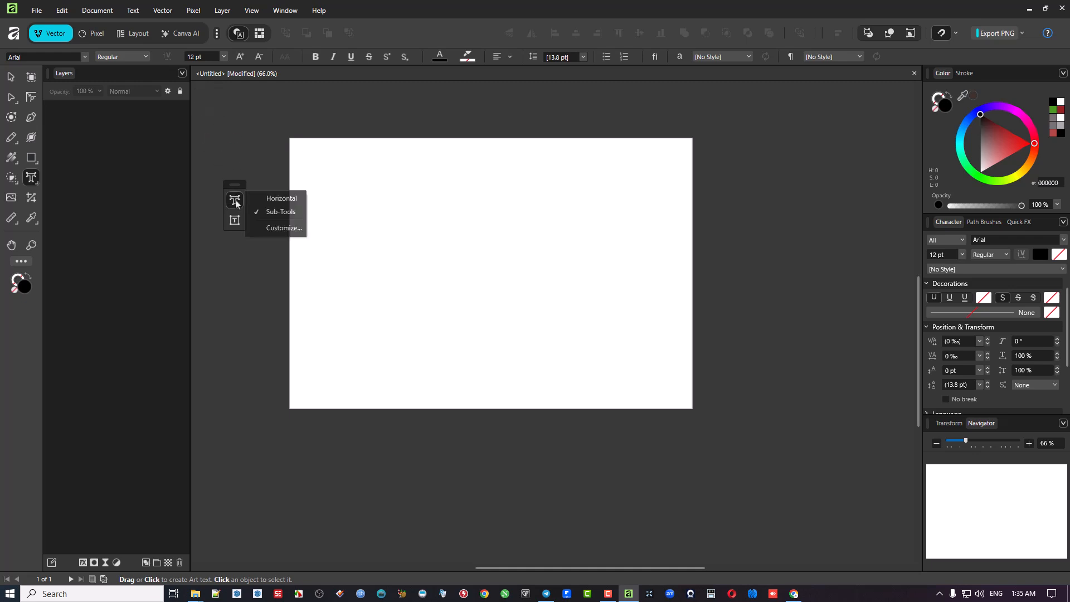
{"action": "left_click", "coordinate": [271, 200]}
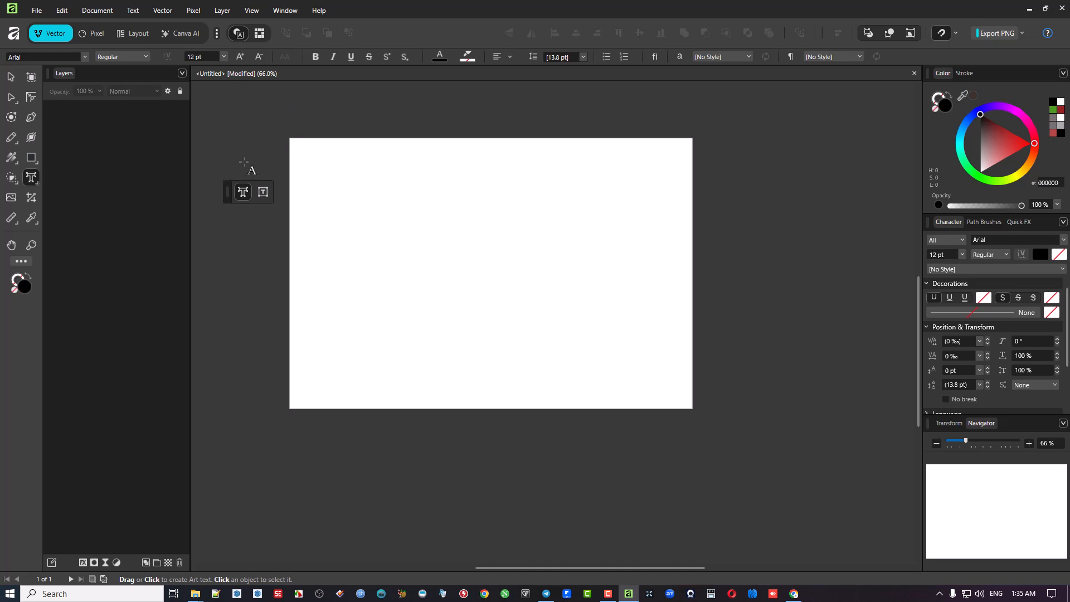
{"action": "mouse_move", "coordinate": [230, 198]}
{"action": "left_mouse_down"}
{"action": "mouse_move", "coordinate": [211, 130]}
{"action": "mouse_move", "coordinate": [399, 149]}
{"action": "mouse_move", "coordinate": [866, 110]}
{"action": "mouse_move", "coordinate": [839, 144]}
{"action": "mouse_move", "coordinate": [201, 123]}
{"action": "mouse_move", "coordinate": [215, 190]}
{"action": "left_mouse_up"}
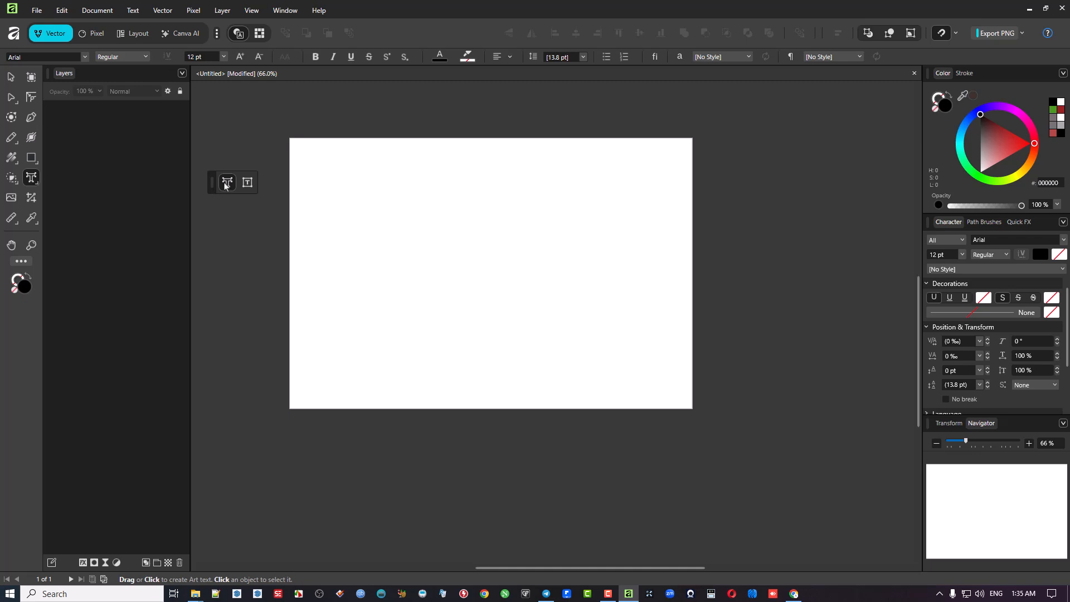
Examine the Customise dialog as reached from the sub-tools bar, the Tools panel and the text tool's options, closing it each time.
{"action": "right_click", "coordinate": [230, 184]}
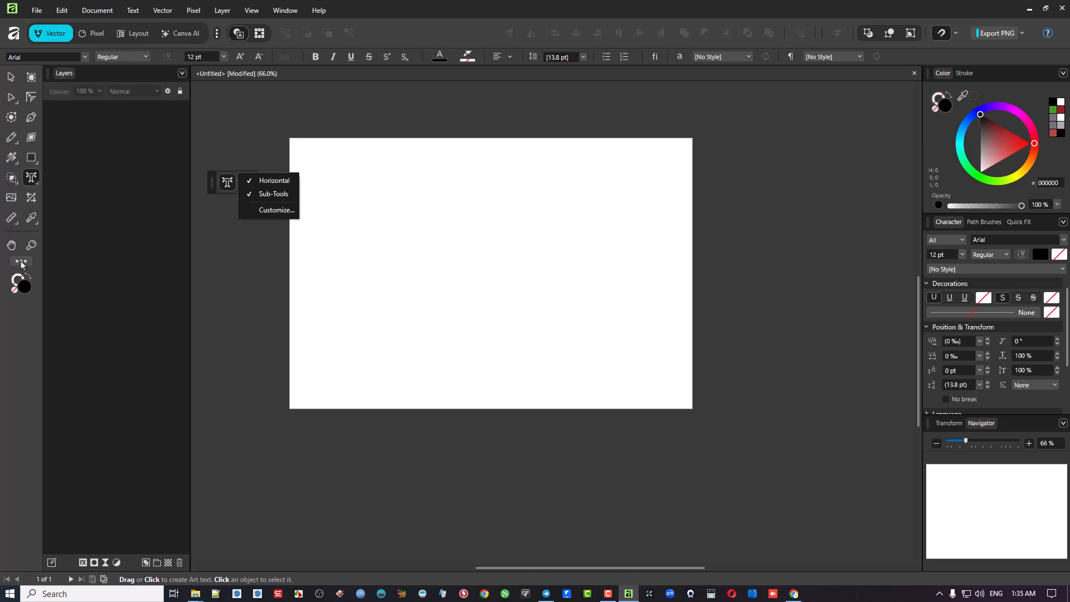
{"action": "left_click", "coordinate": [273, 214]}
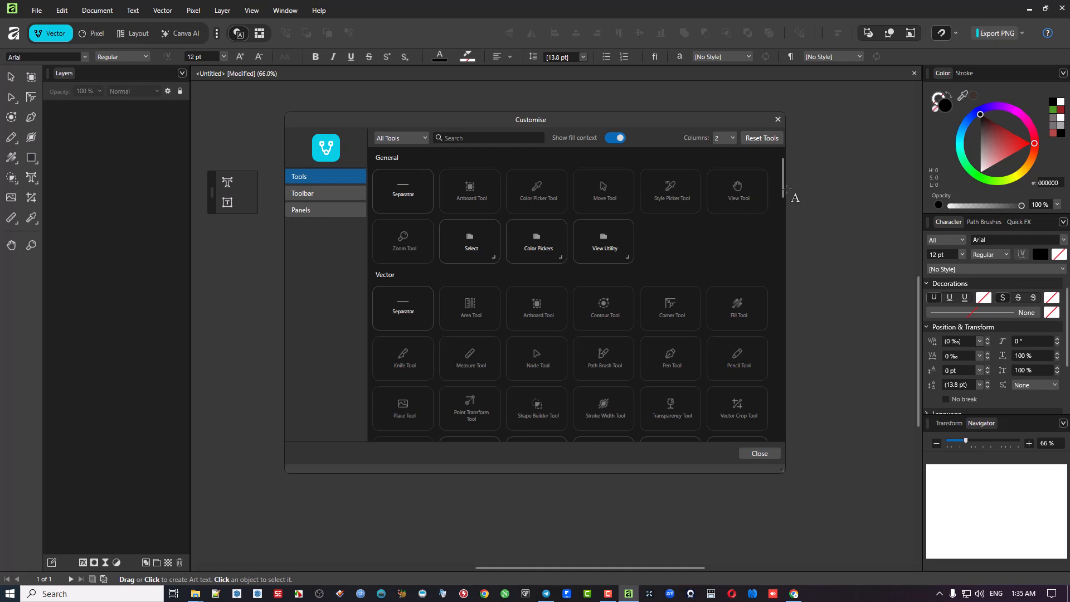
{"action": "left_click", "coordinate": [777, 121]}
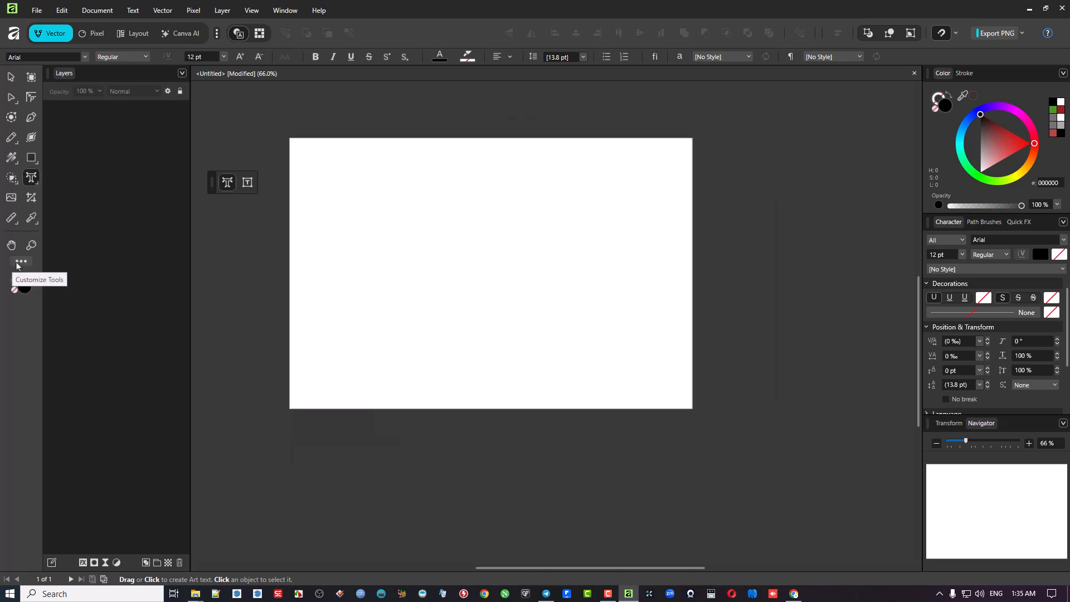
{"action": "left_click", "coordinate": [19, 264]}
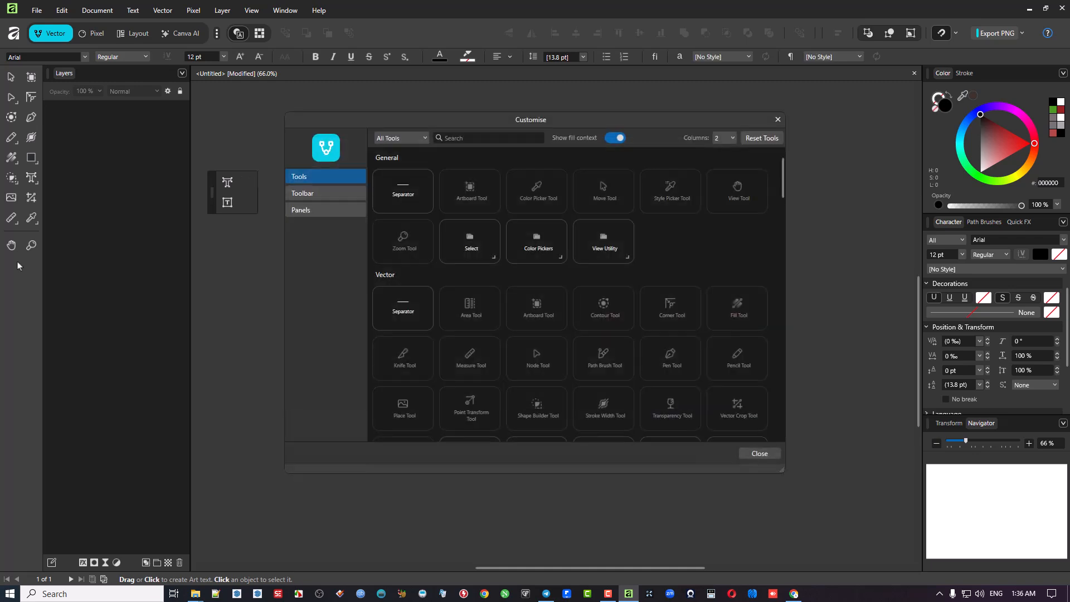
{"action": "left_click", "coordinate": [777, 119]}
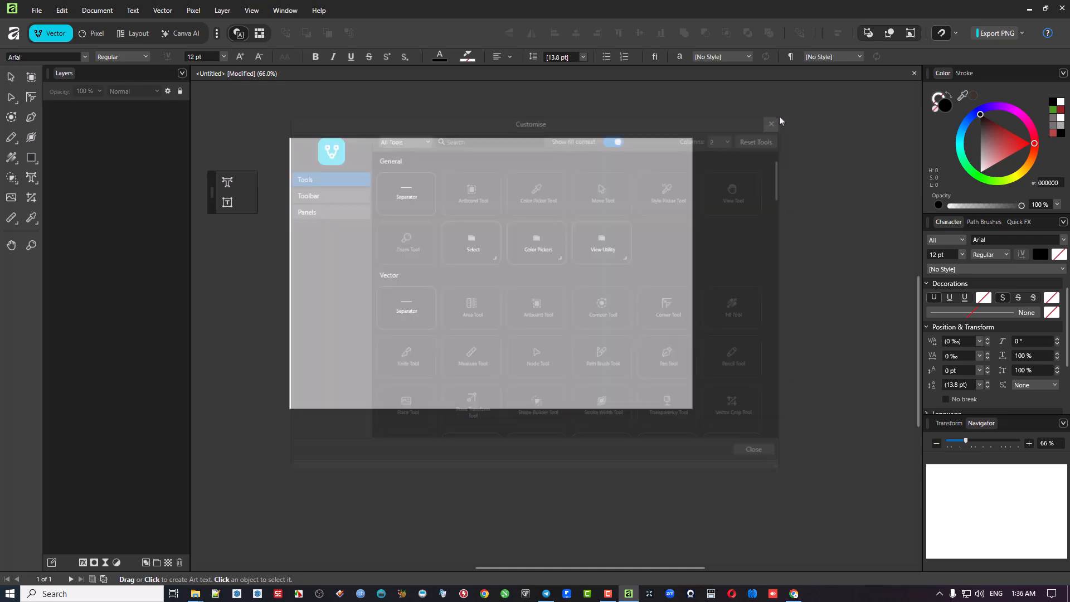
{"action": "right_click", "coordinate": [31, 177]}
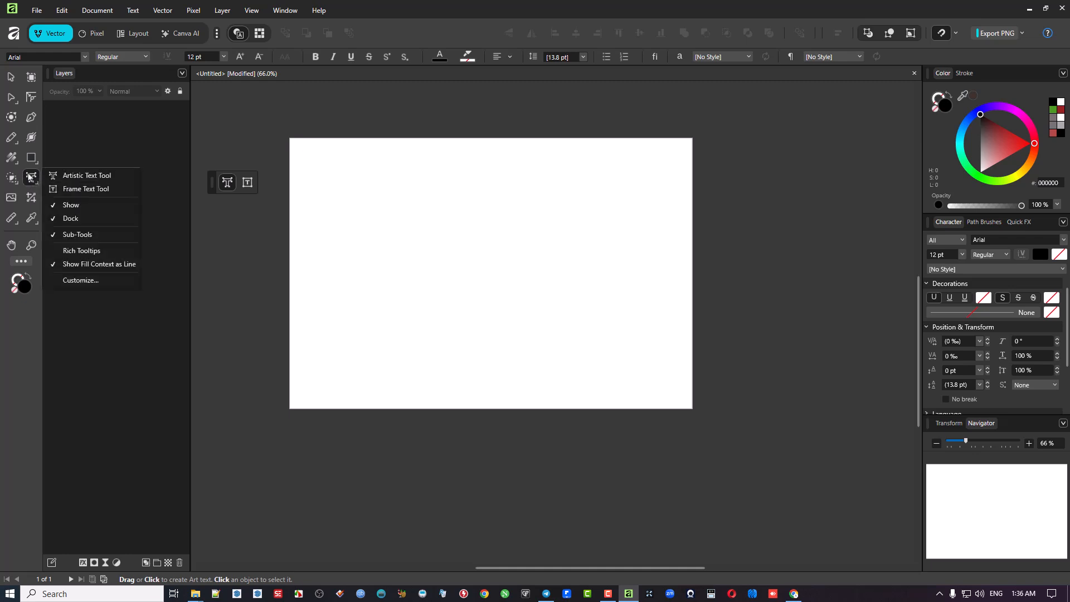
{"action": "left_click", "coordinate": [92, 283]}
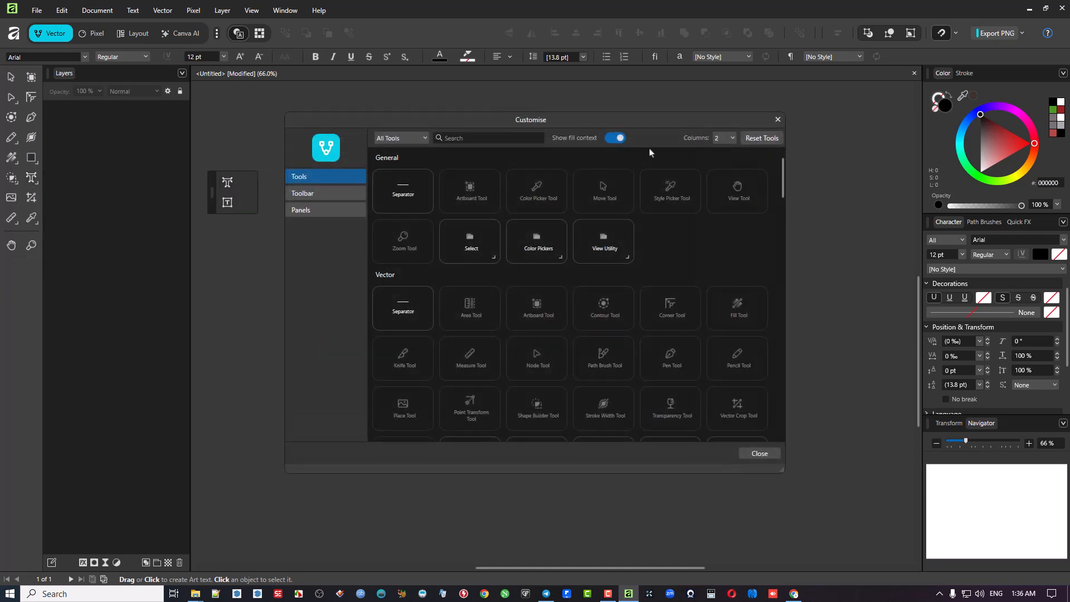
{"action": "left_click", "coordinate": [778, 120]}
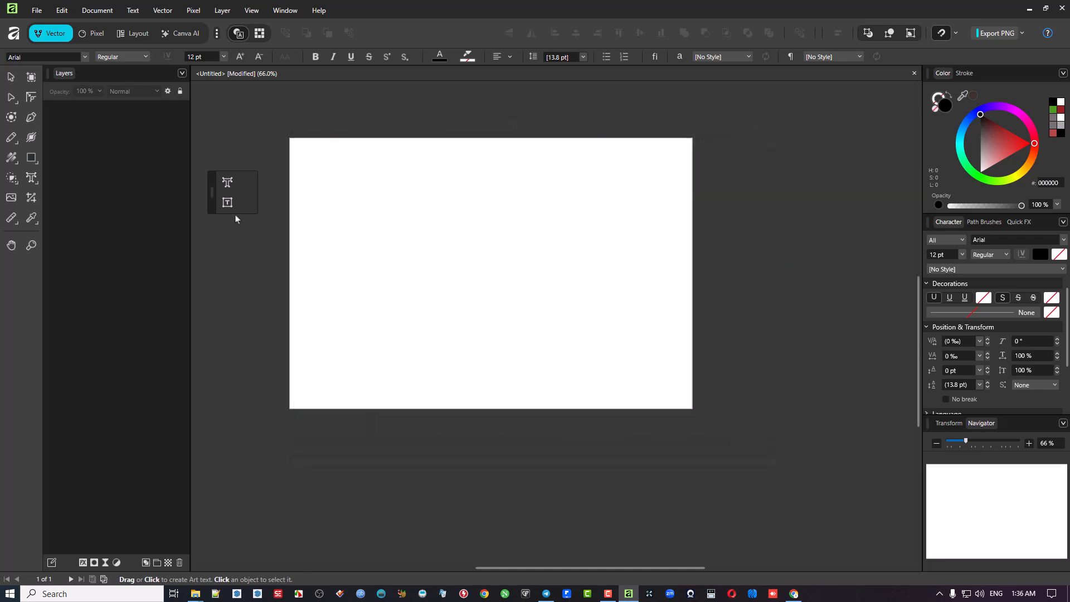
Turn on Rich Tooltips and display the detailed tooltip of the Artistic Text Tool.
{"action": "right_click", "coordinate": [29, 180]}
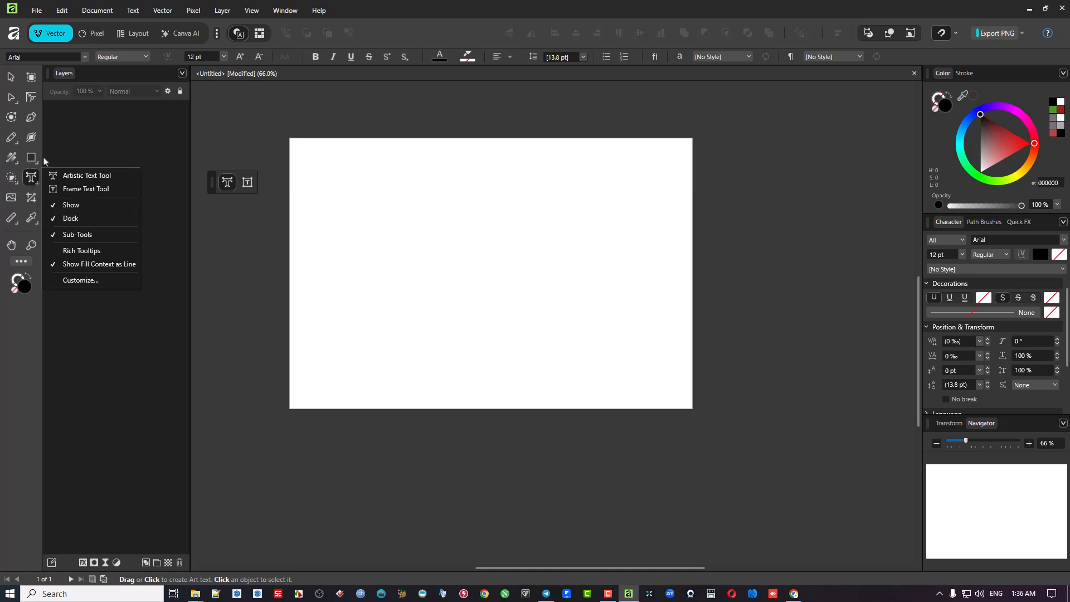
{"action": "left_click", "coordinate": [77, 256]}
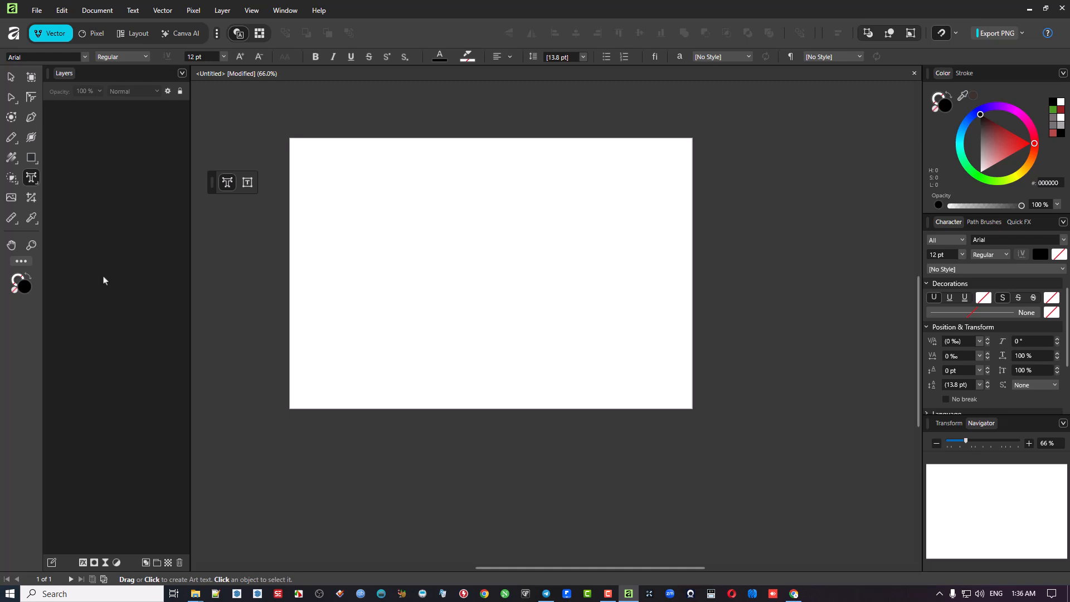
{"action": "mouse_move", "coordinate": [31, 180]}
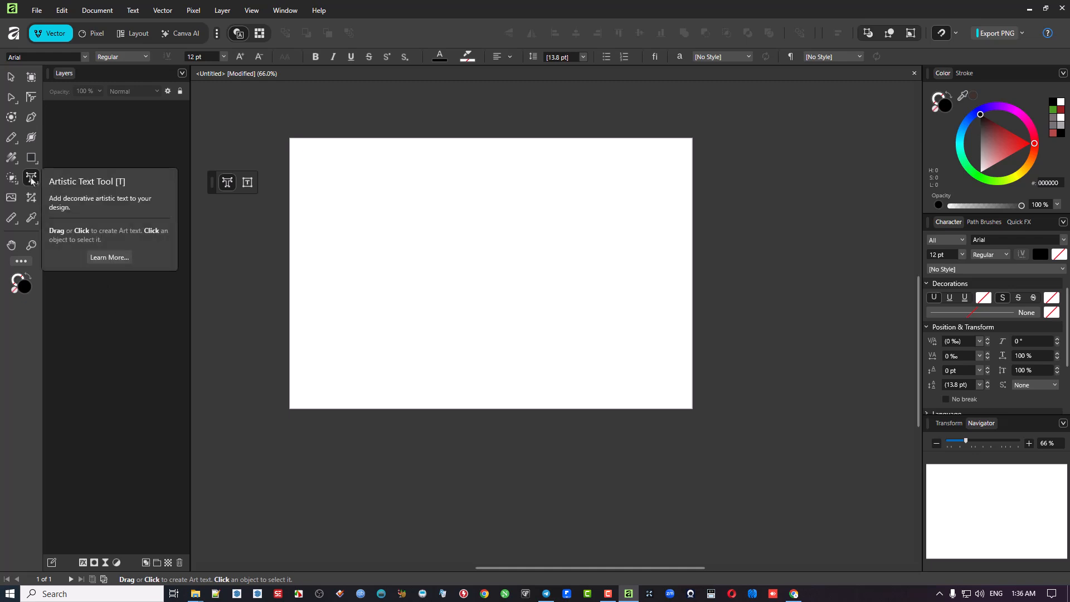
Activate the Frame Text Tool and turn off Rich Tooltips for the Tools panel.
{"action": "left_click", "coordinate": [32, 181]}
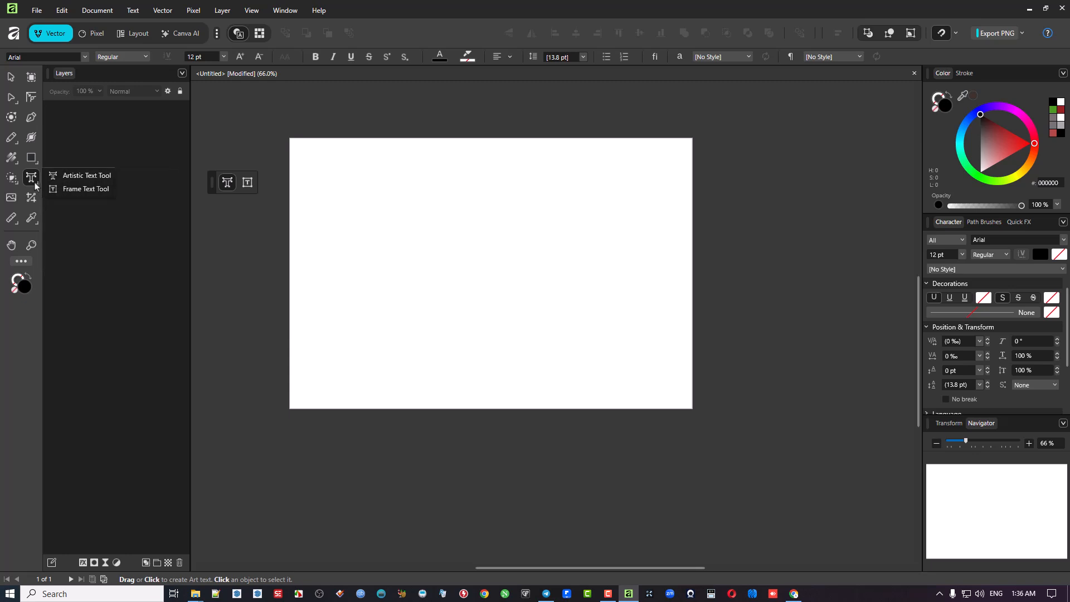
{"action": "left_click", "coordinate": [52, 189]}
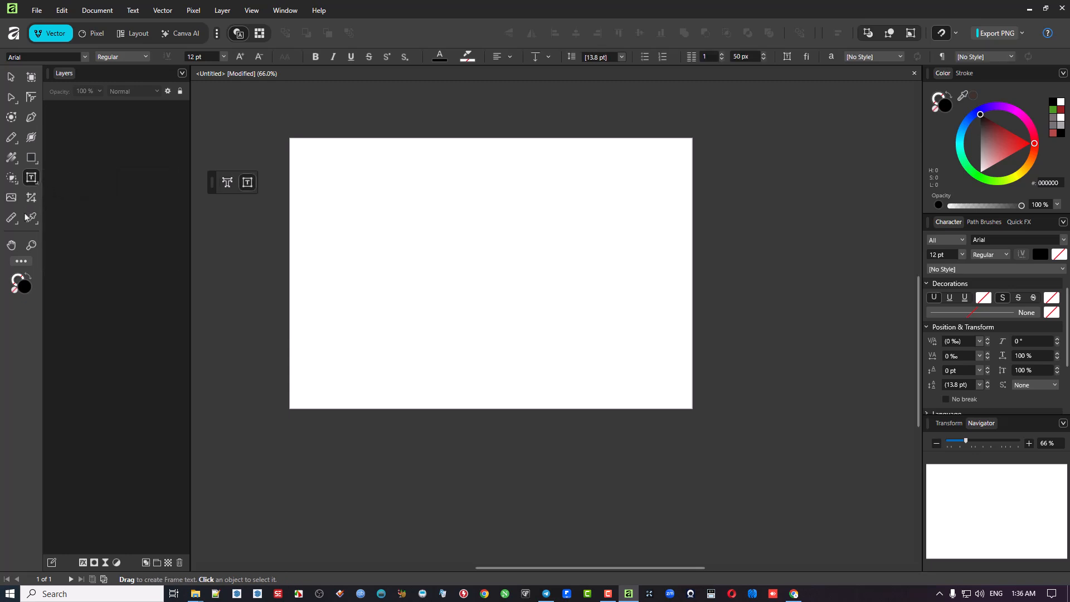
{"action": "right_click", "coordinate": [31, 178]}
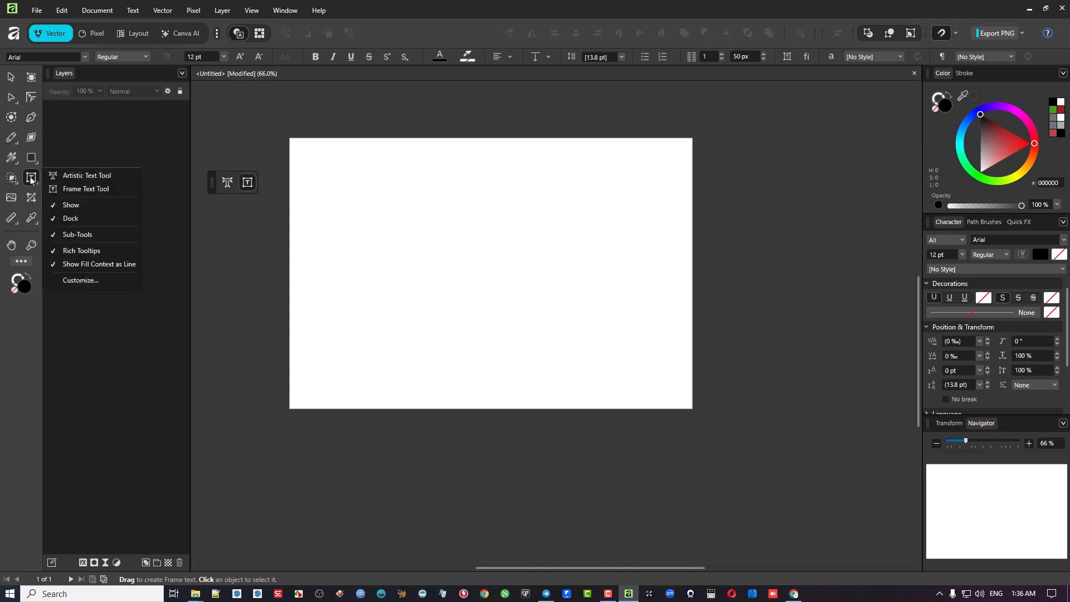
{"action": "left_click", "coordinate": [101, 254]}
Turn off Show Fill Context as Line and make the foreground colour active in the Color panel.
{"action": "right_click", "coordinate": [33, 178]}
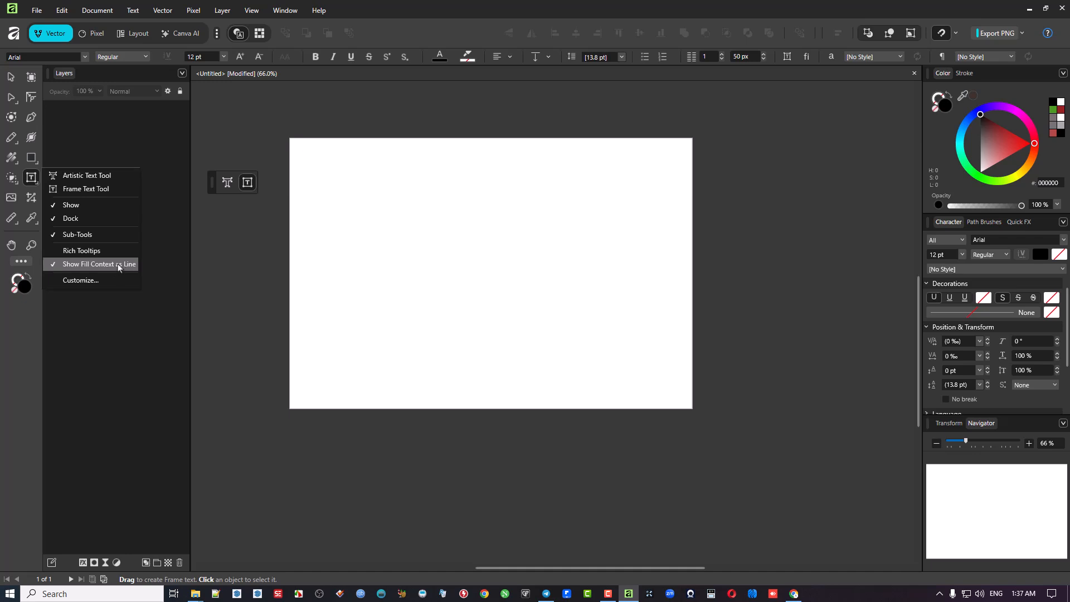
{"action": "left_click", "coordinate": [87, 268]}
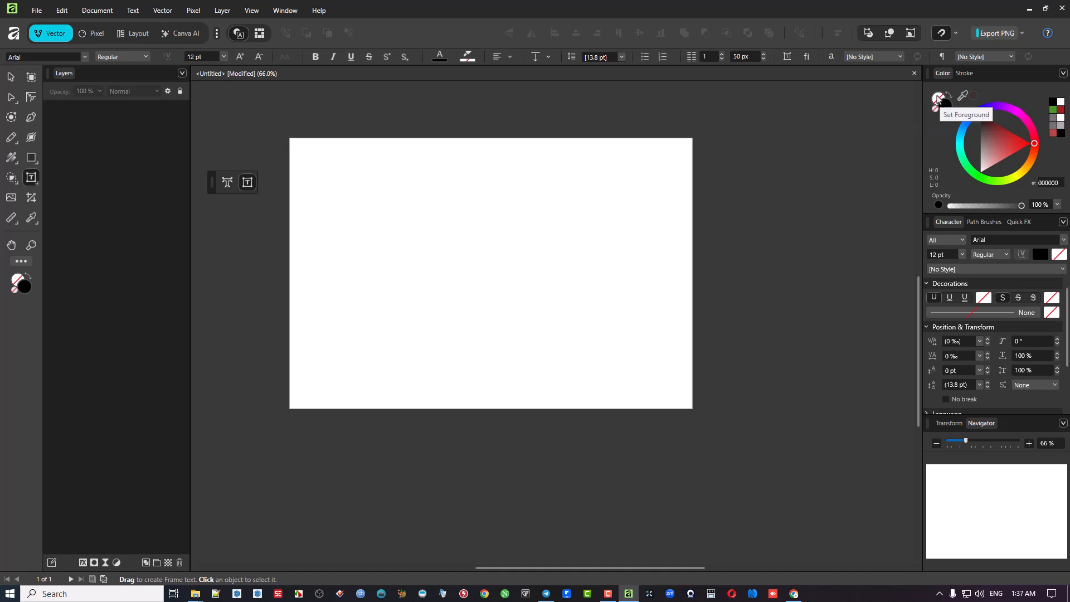
{"action": "left_click", "coordinate": [940, 99]}
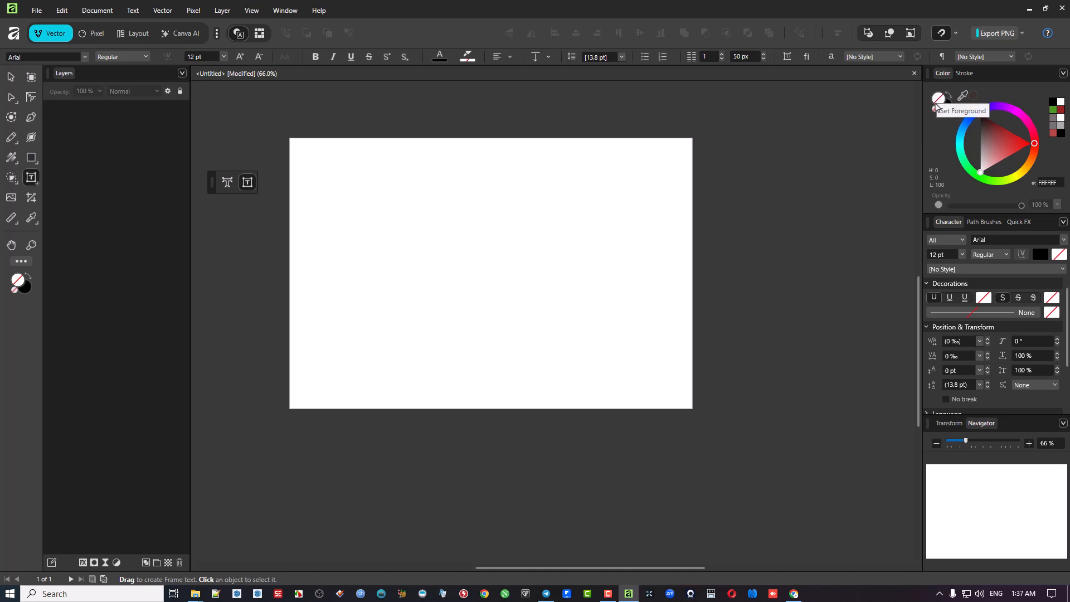
Turn Show Fill Context as Line back on for the Tools panel.
{"action": "right_click", "coordinate": [30, 182]}
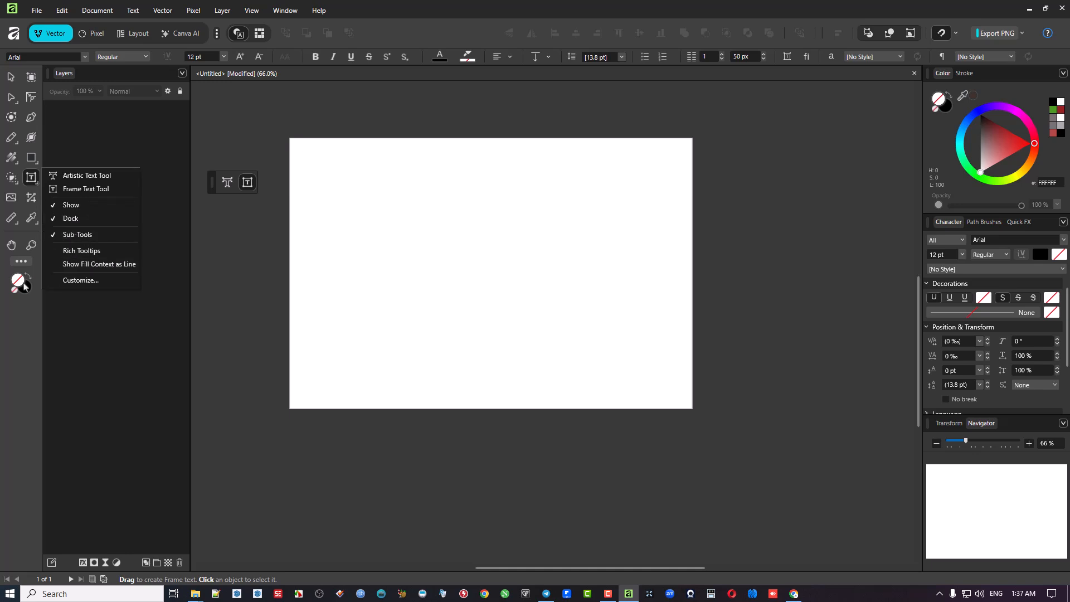
{"action": "left_click", "coordinate": [79, 265]}
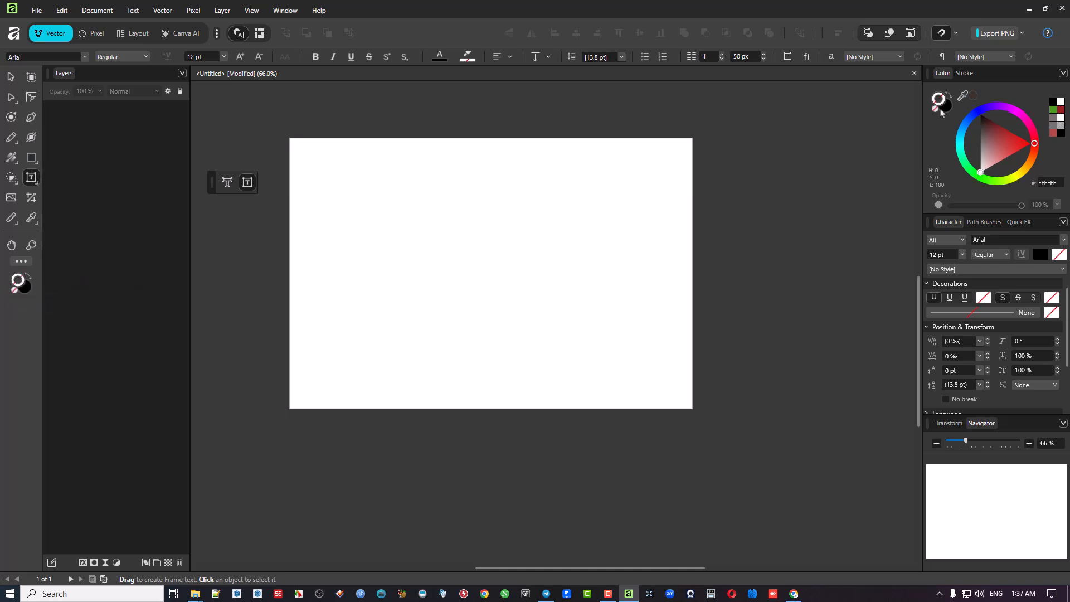
Set the stroke colour to pure red (FF0000) in the Color panel and display the Frame Text Tool's options.
{"action": "left_click_drag", "start_coordinate": [1027, 155], "coordinate": [1047, 157]}
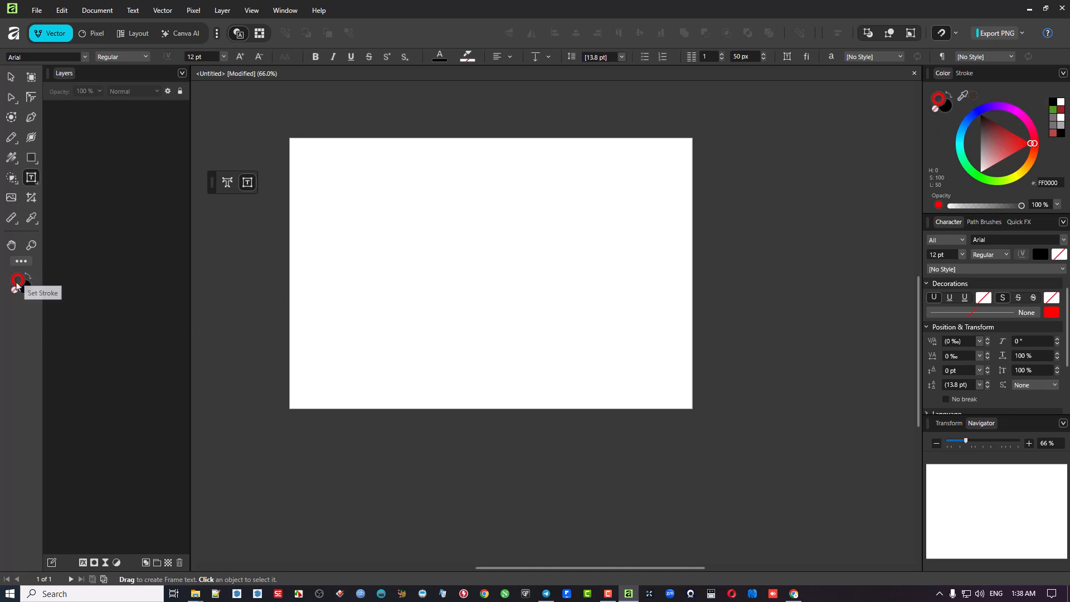
{"action": "right_click", "coordinate": [29, 179]}
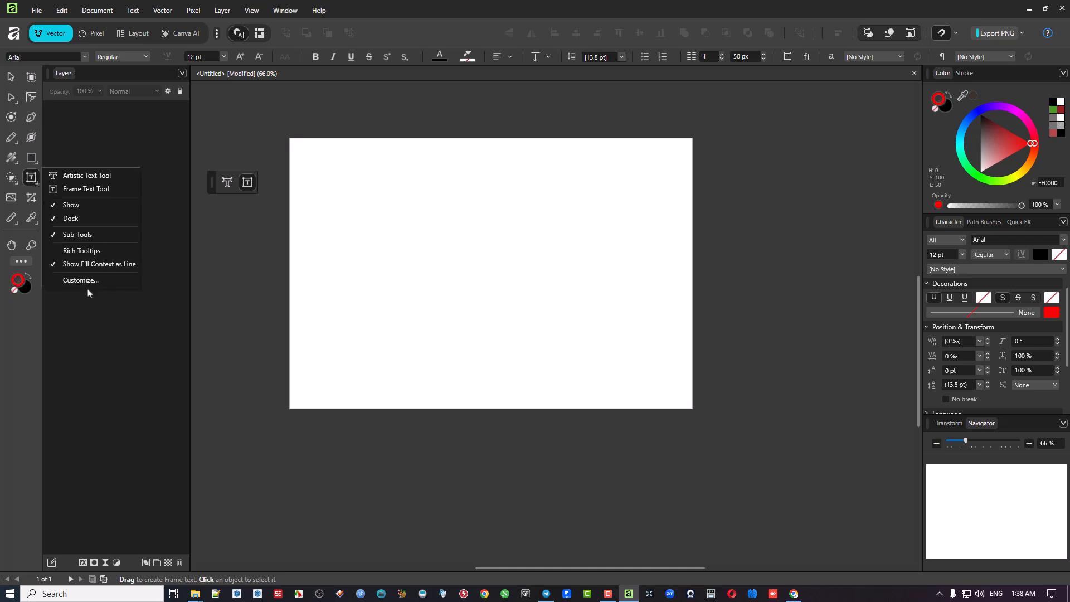
{"action": "left_click", "coordinate": [95, 346]}
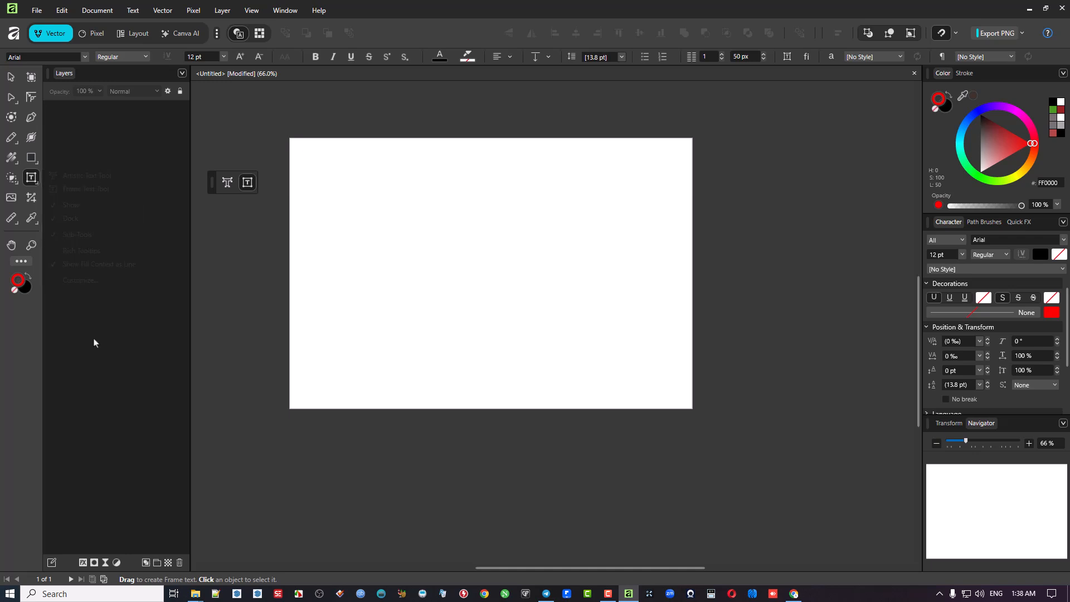
Sample white from the page with the Color Picker Tool, and switch to pixel view mode and back to vector view mode.
{"action": "left_click", "coordinate": [34, 222]}
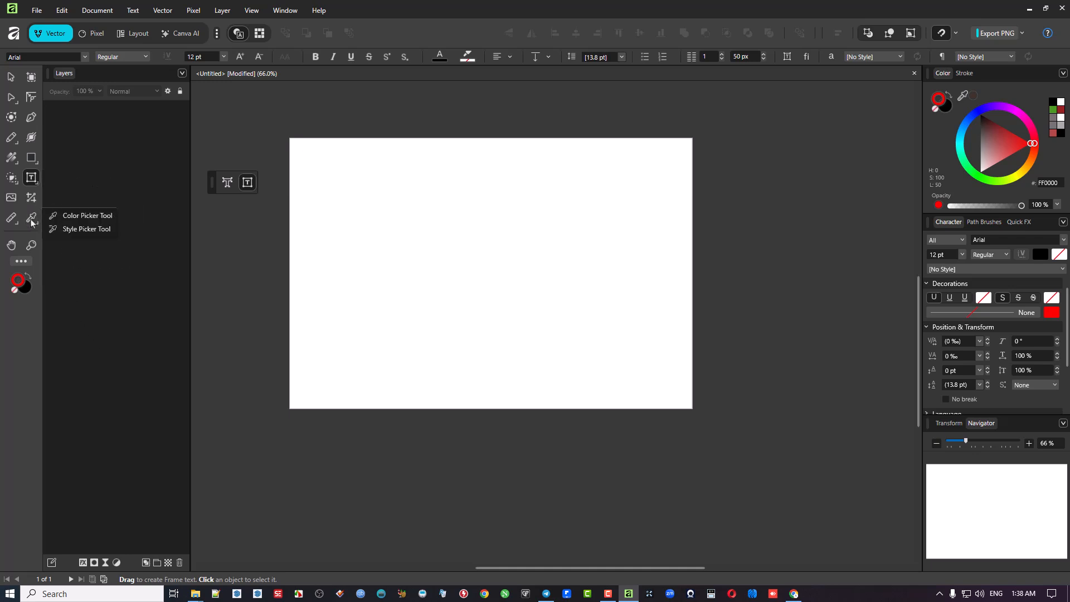
{"action": "left_click", "coordinate": [68, 218]}
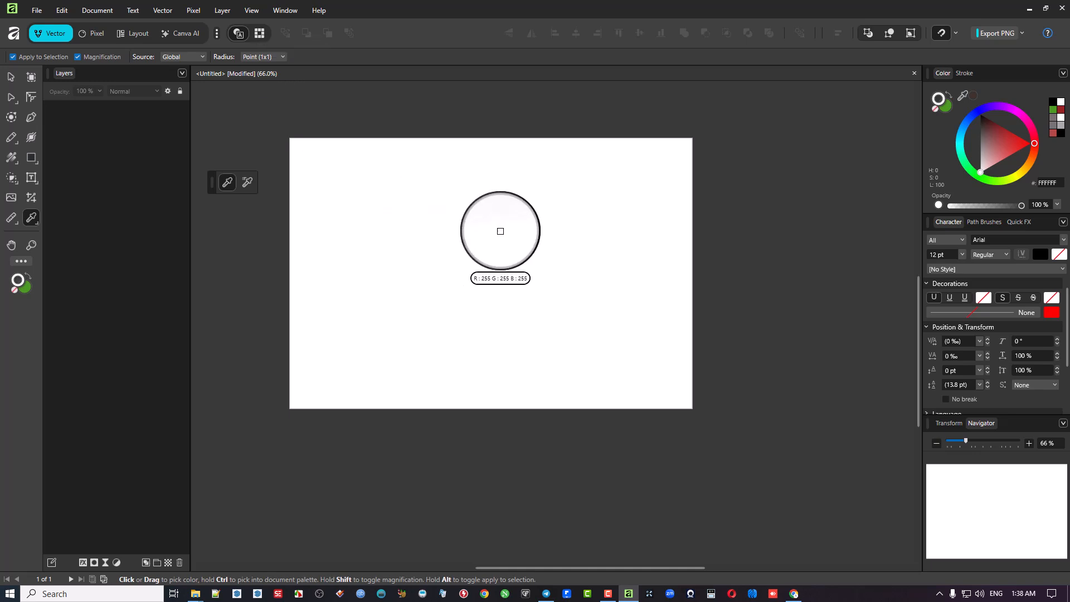
{"action": "left_click", "coordinate": [260, 33]}
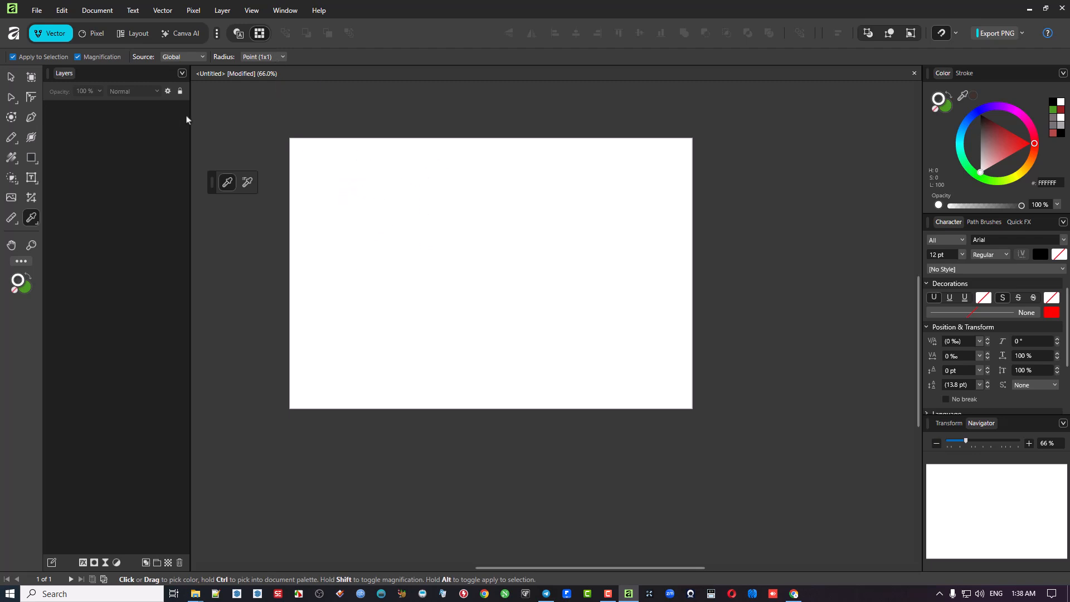
{"action": "left_click", "coordinate": [240, 35]}
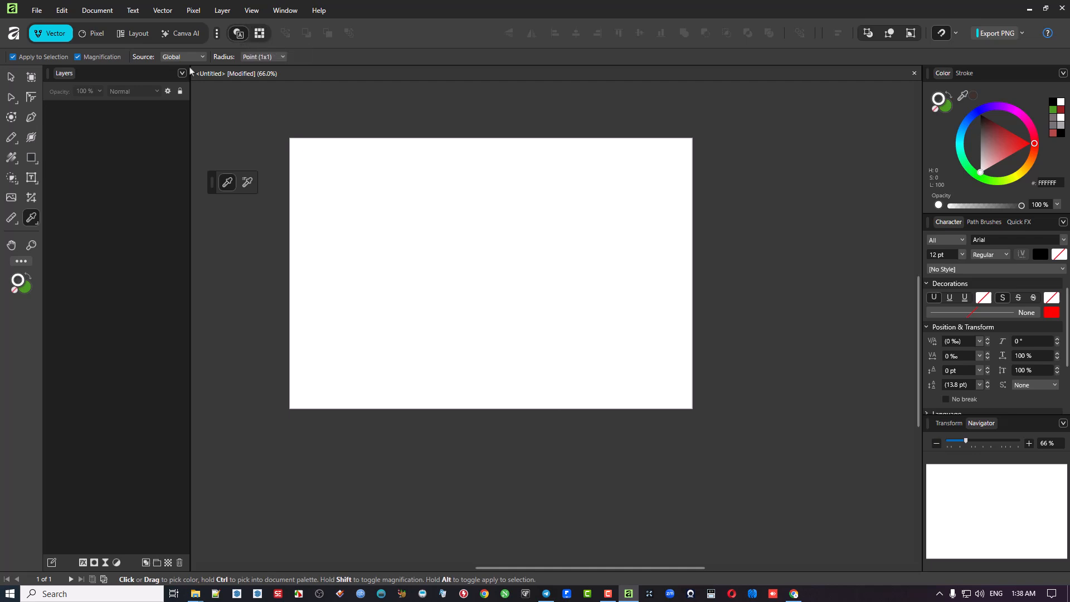
Draw a small green rectangle near the middle of the page with the Rectangle Tool.
{"action": "left_click", "coordinate": [32, 160]}
{"action": "left_click", "coordinate": [78, 156]}
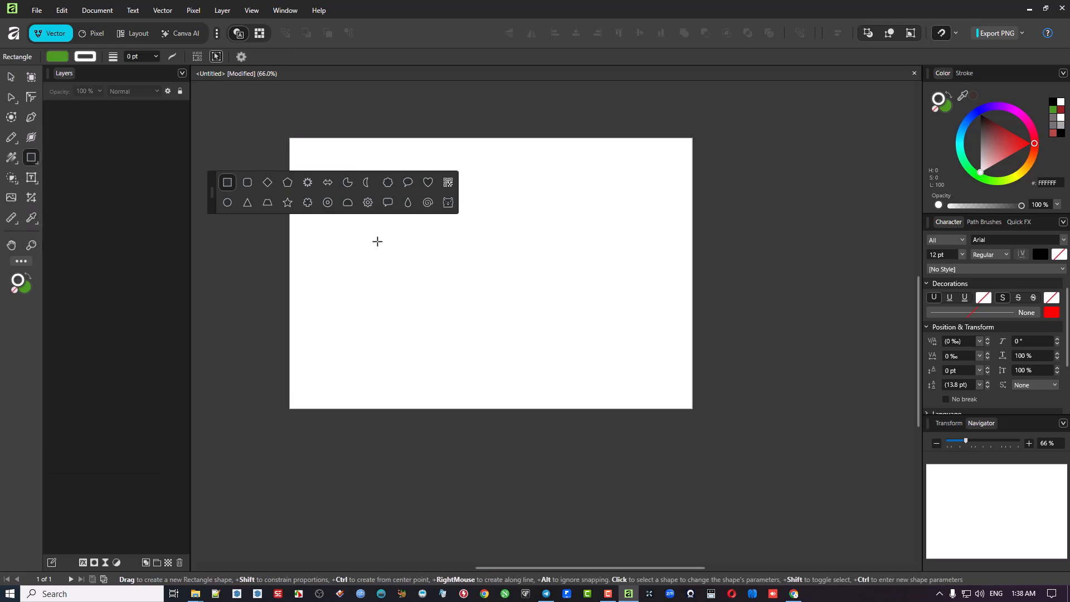
{"action": "left_click_drag", "start_coordinate": [377, 241], "coordinate": [447, 292]}
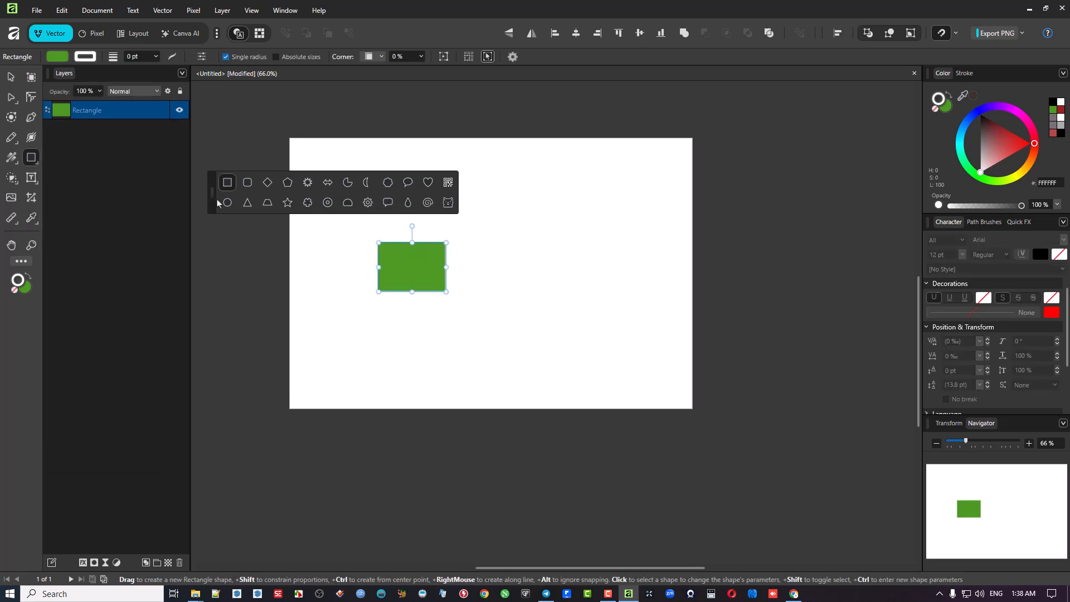
Turn off the Horizontal layout of the shape sub-tools bar and move the bar up beside the page.
{"action": "right_click", "coordinate": [229, 184]}
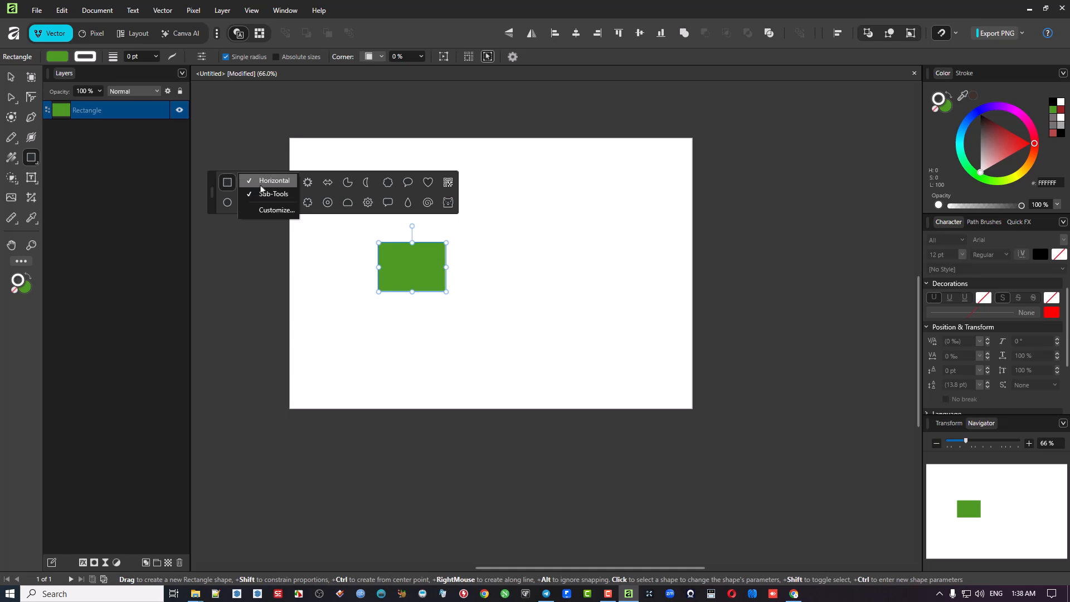
{"action": "left_click", "coordinate": [262, 181]}
{"action": "left_click_drag", "start_coordinate": [229, 178], "coordinate": [224, 99]}
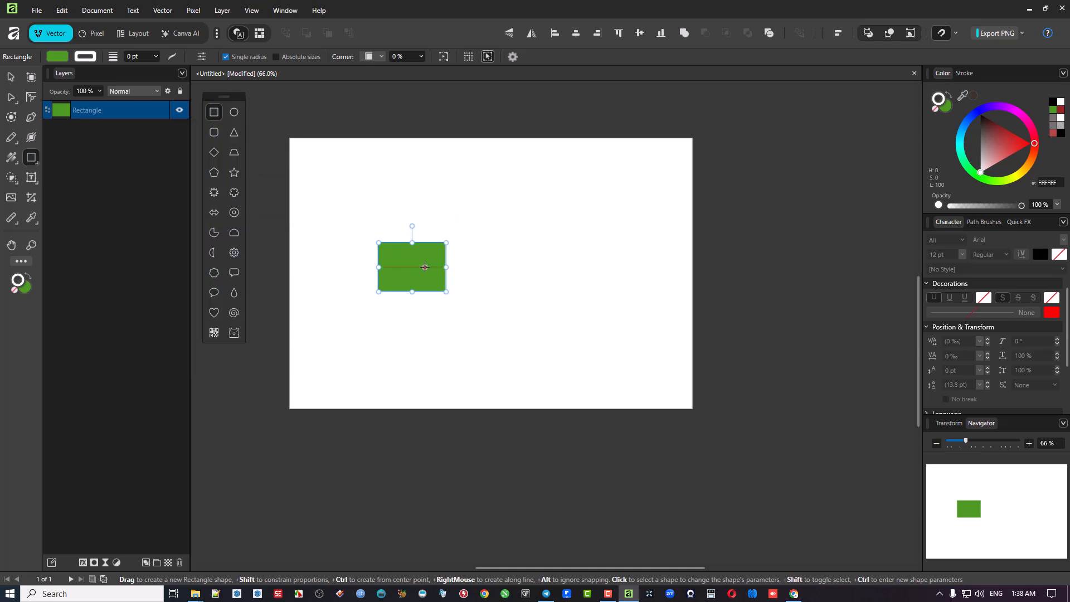
Switch to pixel view mode and examine the green rectangle's edges up close.
{"action": "scroll", "coordinate": [413, 265], "scroll_direction": "up", "scroll_amount": 3}
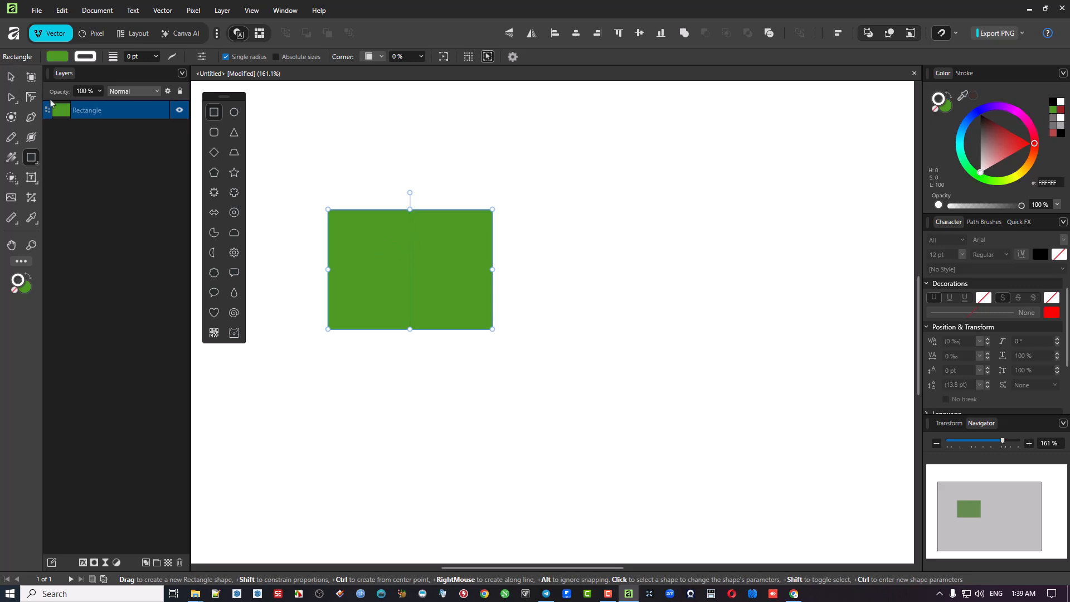
{"action": "scroll", "coordinate": [353, 201], "scroll_direction": "up", "scroll_amount": 4}
{"action": "left_click_drag", "start_coordinate": [393, 247], "coordinate": [408, 172]}
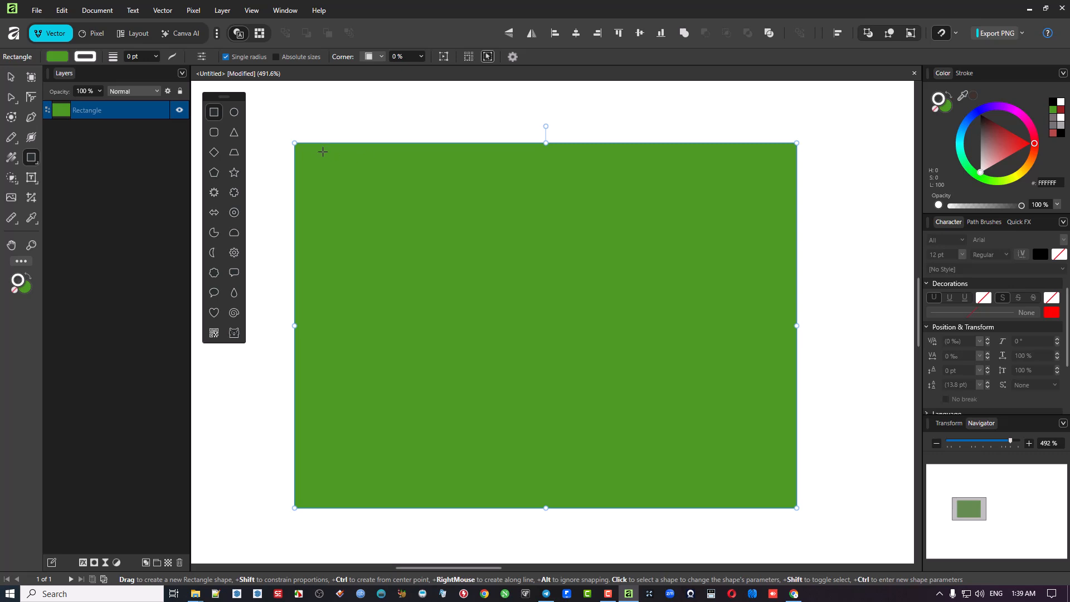
{"action": "left_click", "coordinate": [259, 33]}
{"action": "scroll", "coordinate": [339, 125], "scroll_direction": "up", "scroll_amount": 5}
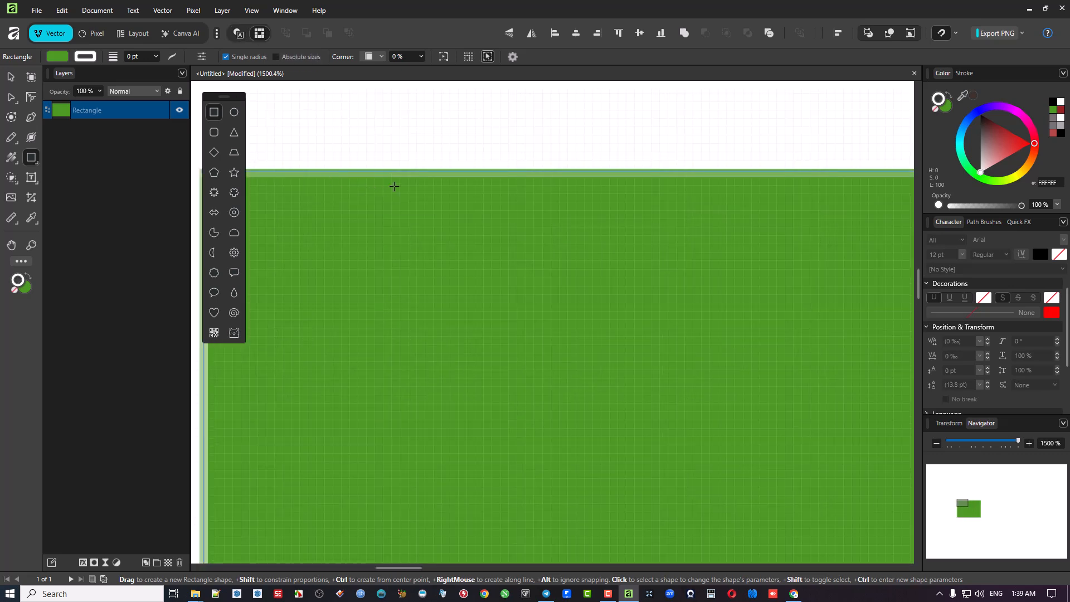
{"action": "scroll", "coordinate": [396, 186], "scroll_direction": "down", "scroll_amount": 5}
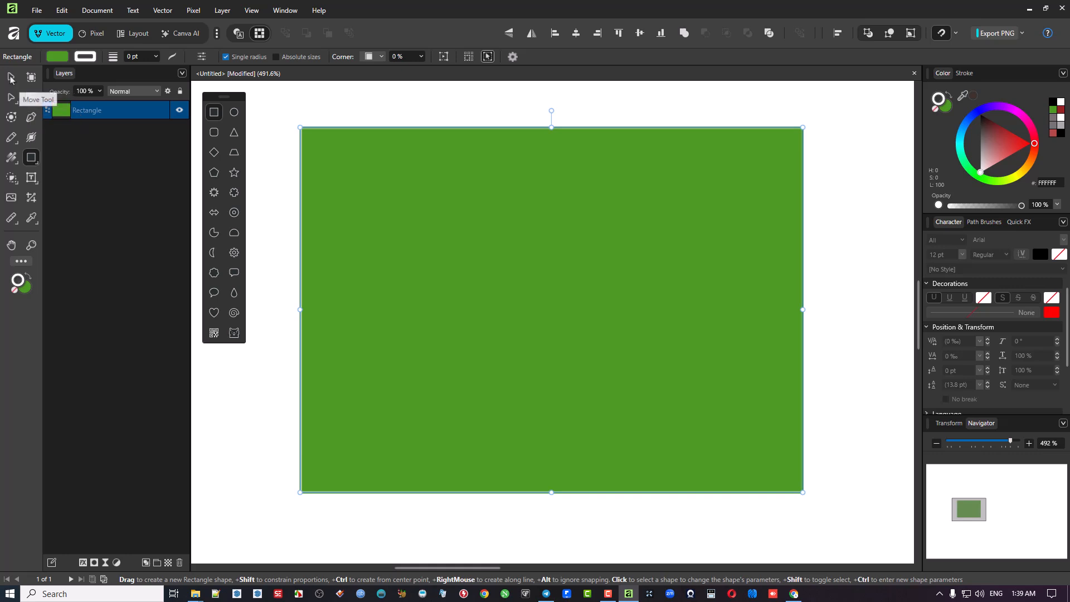
Delete the green rectangle and draw a closed, wavy six-node curve in its place with the Pen Tool.
{"action": "left_click", "coordinate": [11, 77]}
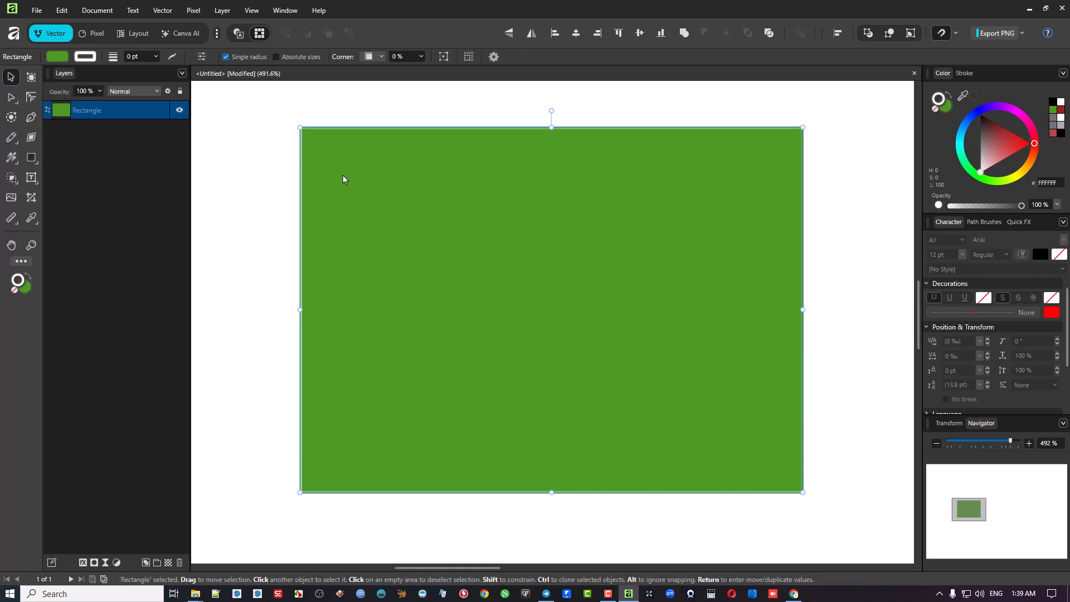
{"action": "key", "text": "Delete"}
{"action": "left_click", "coordinate": [31, 116]}
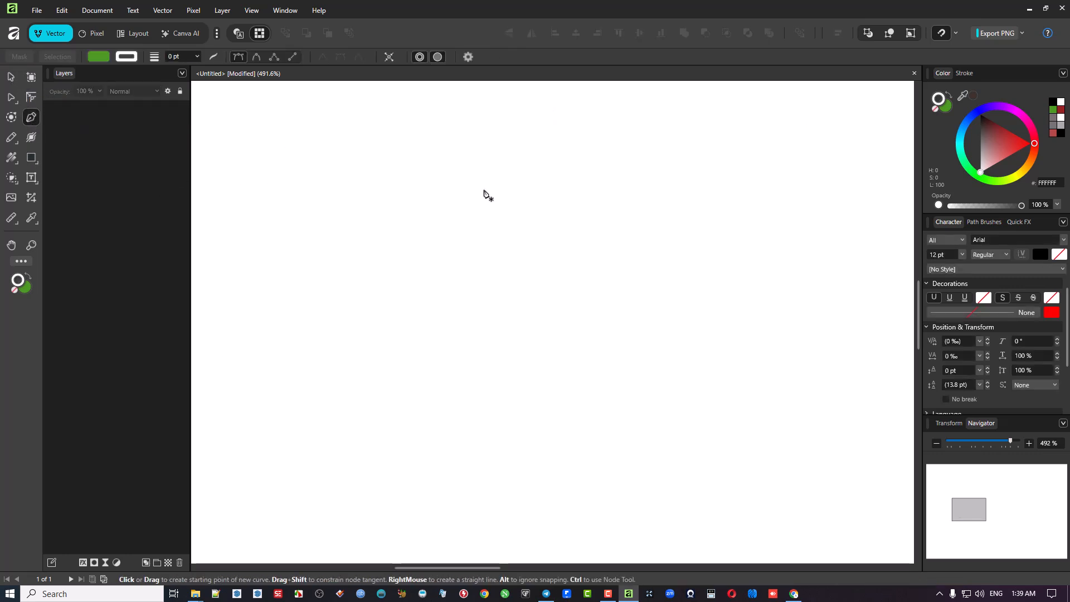
{"action": "left_click", "coordinate": [487, 190]}
{"action": "left_click_drag", "start_coordinate": [591, 218], "coordinate": [620, 259]}
{"action": "left_click_drag", "start_coordinate": [599, 309], "coordinate": [639, 385]}
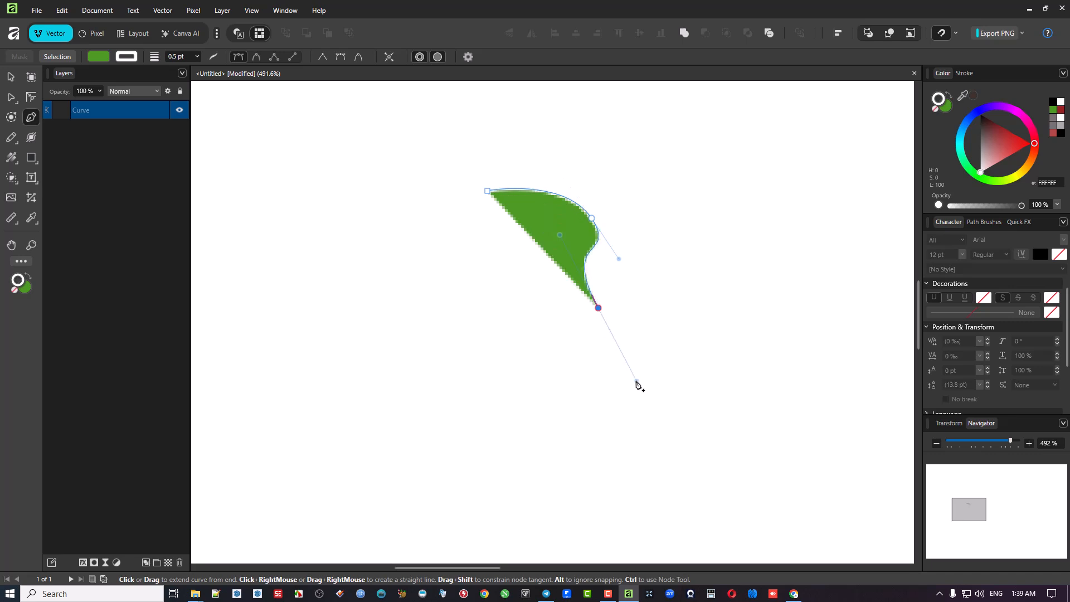
{"action": "left_click_drag", "start_coordinate": [573, 434], "coordinate": [459, 431]}
{"action": "left_click_drag", "start_coordinate": [410, 362], "coordinate": [420, 312]}
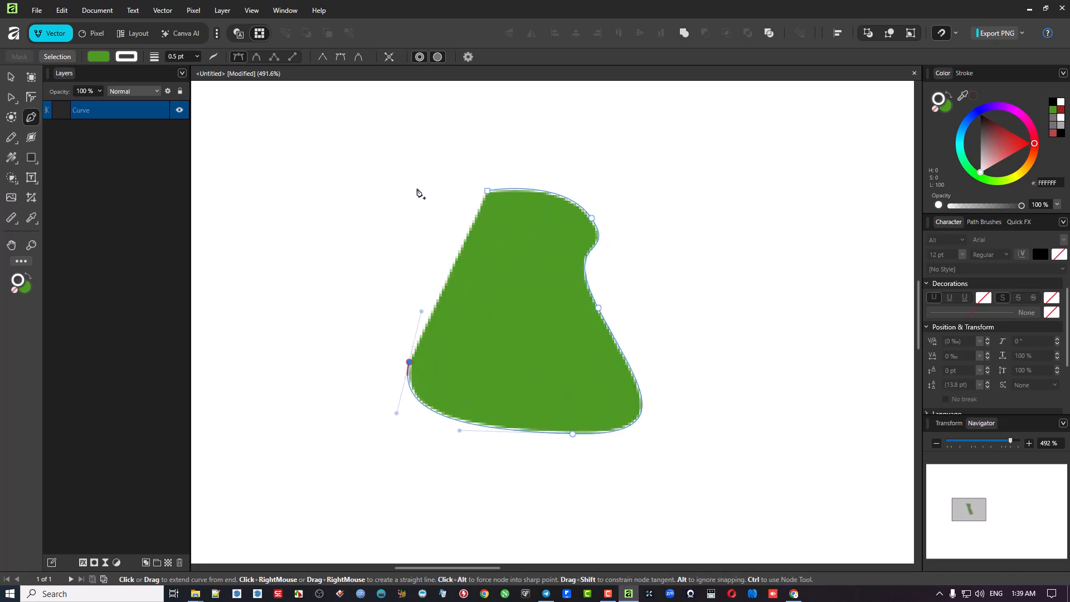
{"action": "left_click_drag", "start_coordinate": [387, 228], "coordinate": [424, 183]}
{"action": "left_click", "coordinate": [489, 193]}
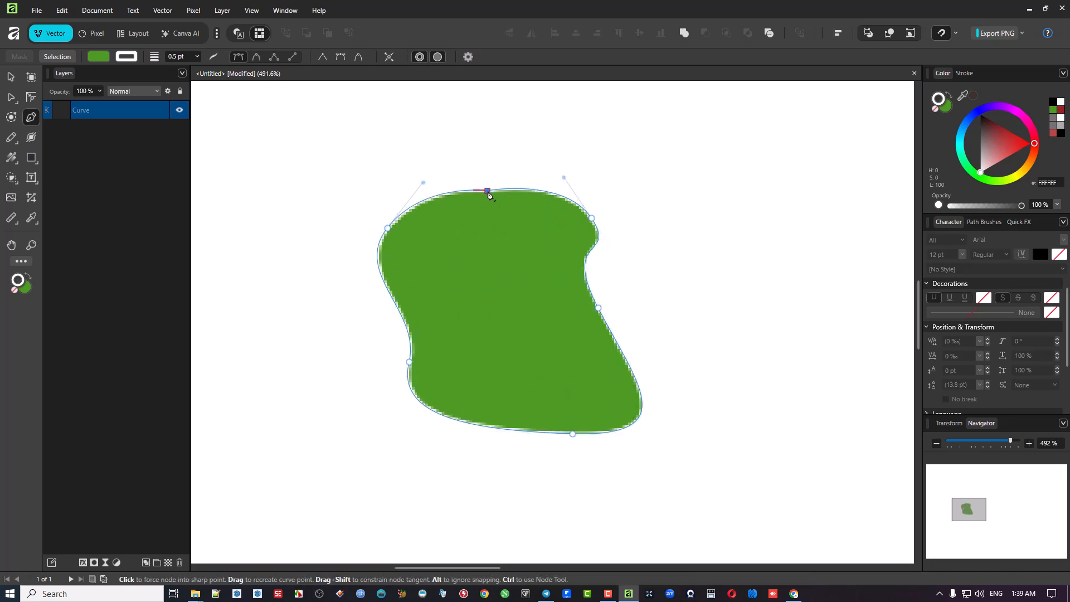
Compare the green curve's edges in pixel view mode and vector view mode, finishing in vector view mode.
{"action": "scroll", "coordinate": [480, 212], "scroll_direction": "up", "scroll_amount": 3}
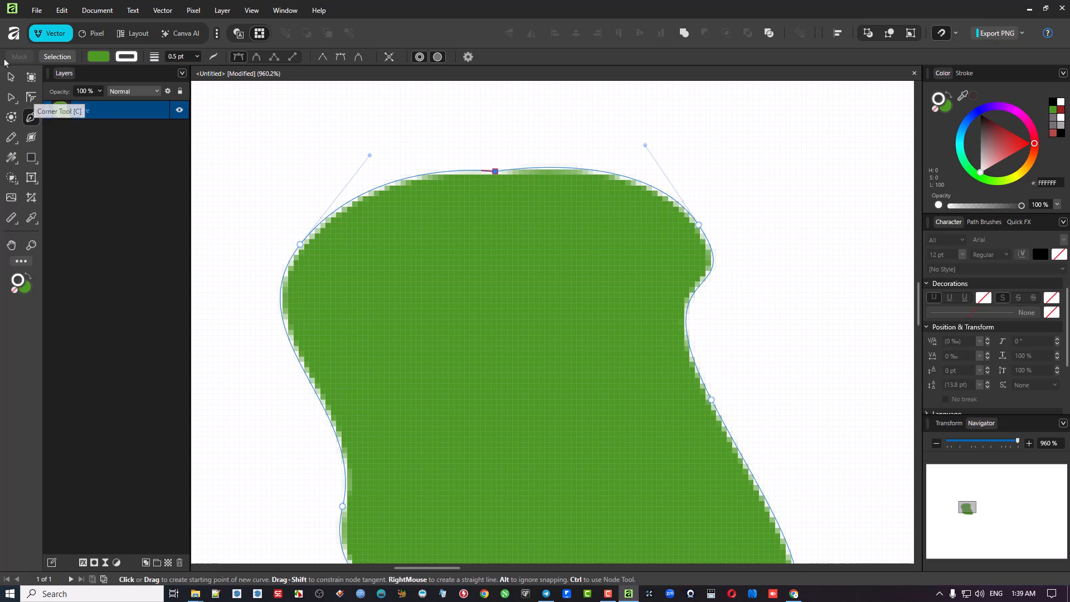
{"action": "left_click", "coordinate": [10, 77]}
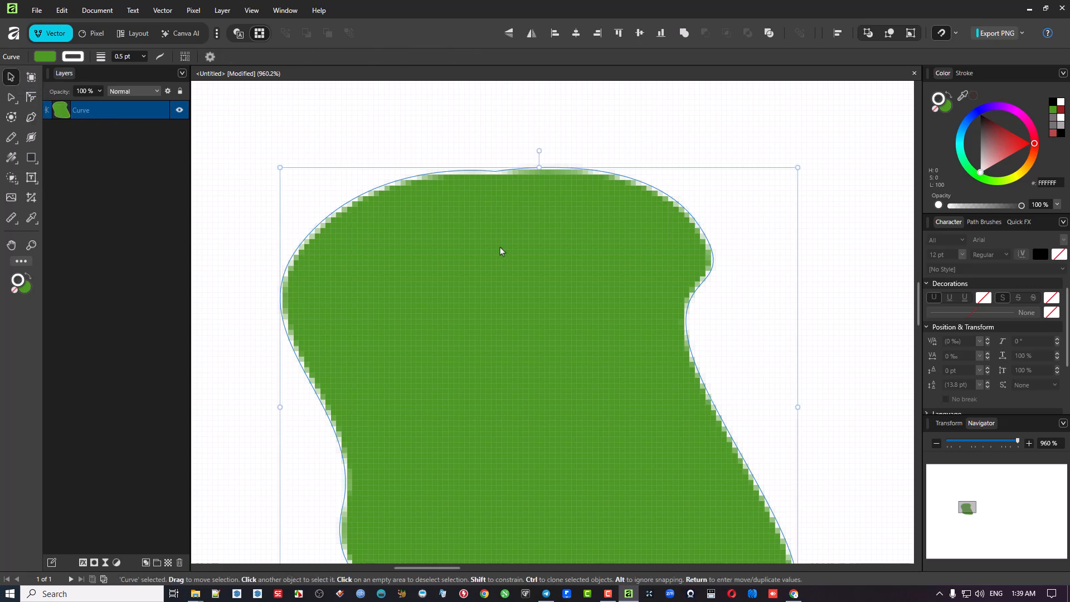
{"action": "scroll", "coordinate": [499, 210], "scroll_direction": "down", "scroll_amount": 2}
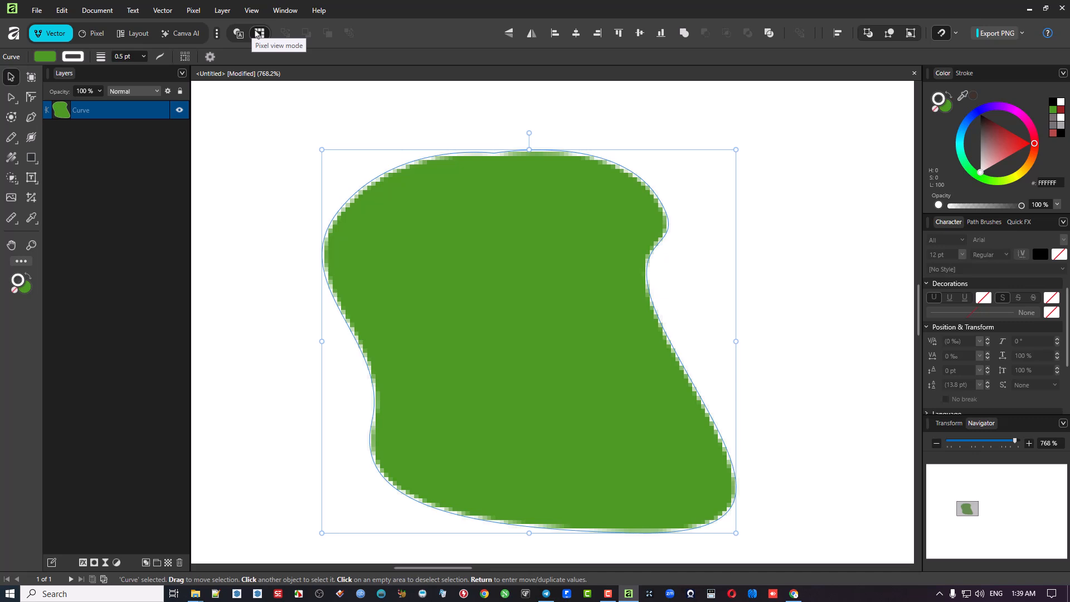
{"action": "left_click", "coordinate": [259, 33]}
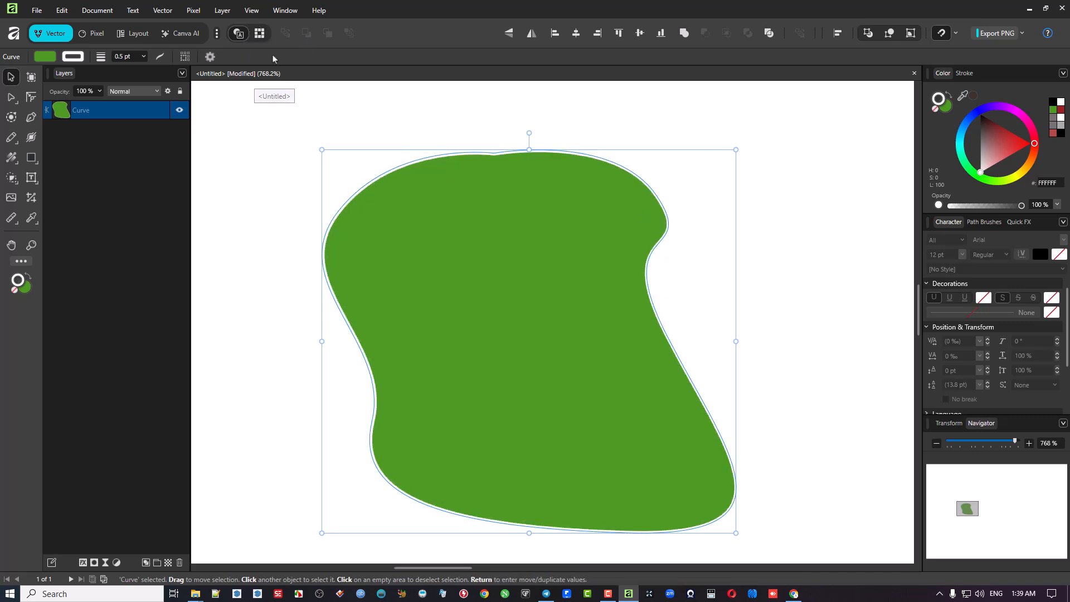
{"action": "left_click", "coordinate": [260, 33]}
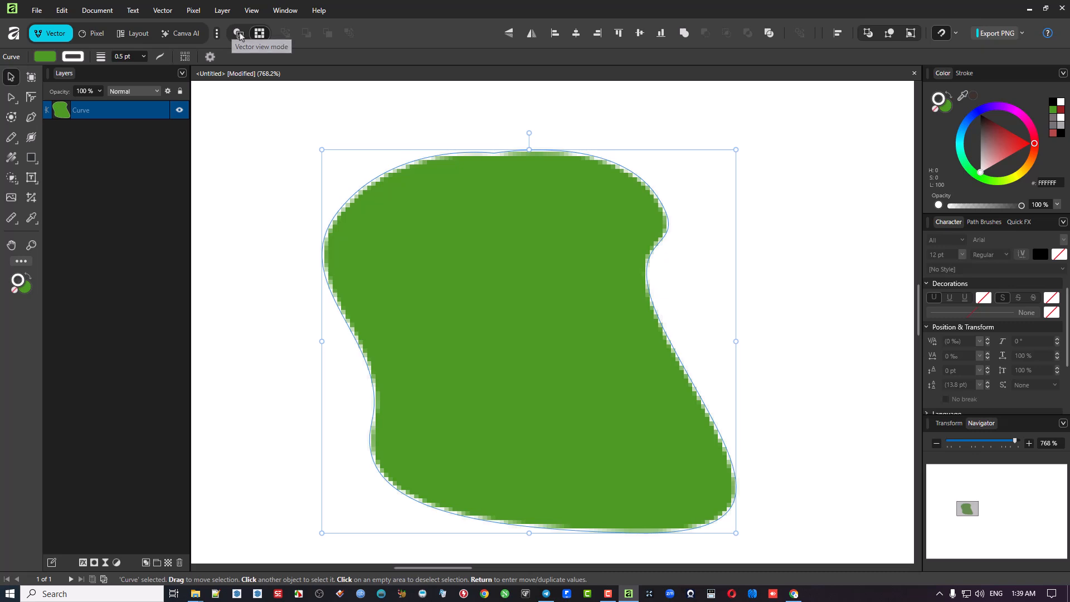
{"action": "left_click", "coordinate": [239, 35]}
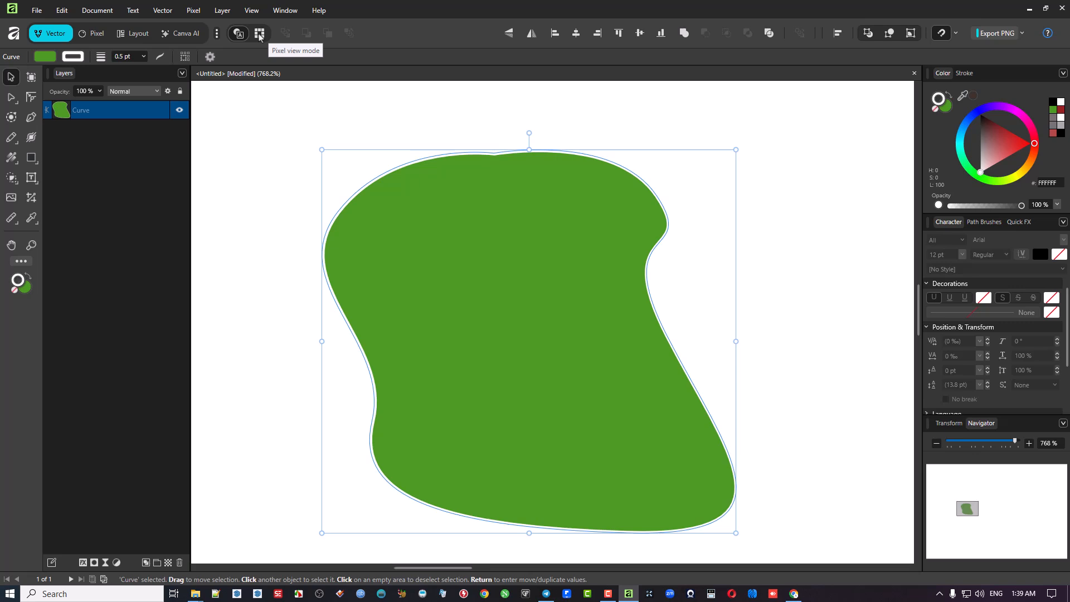
{"action": "left_click", "coordinate": [260, 34]}
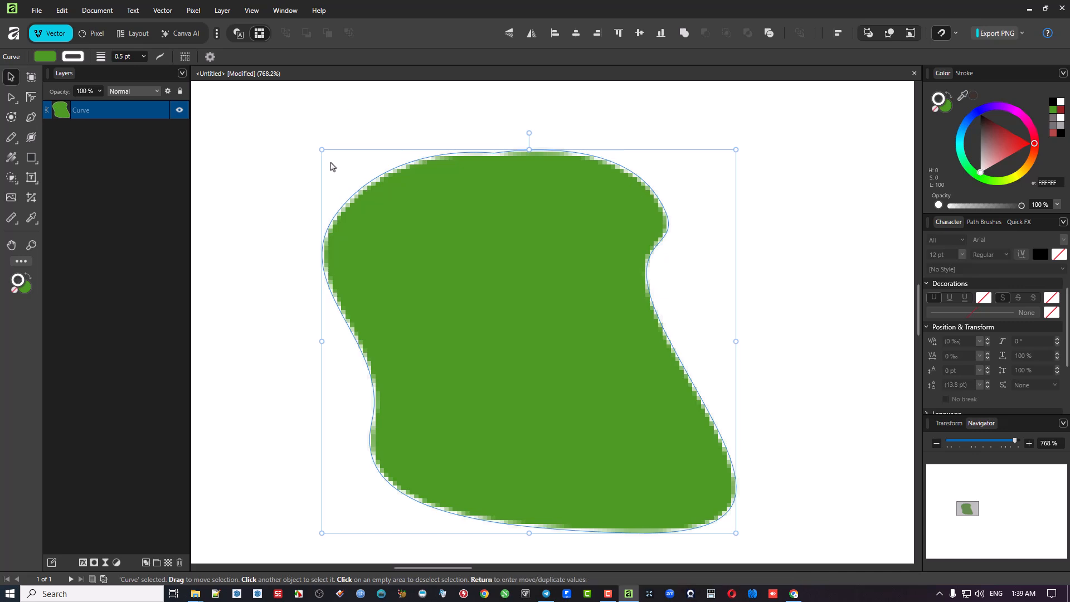
{"action": "left_click", "coordinate": [239, 33]}
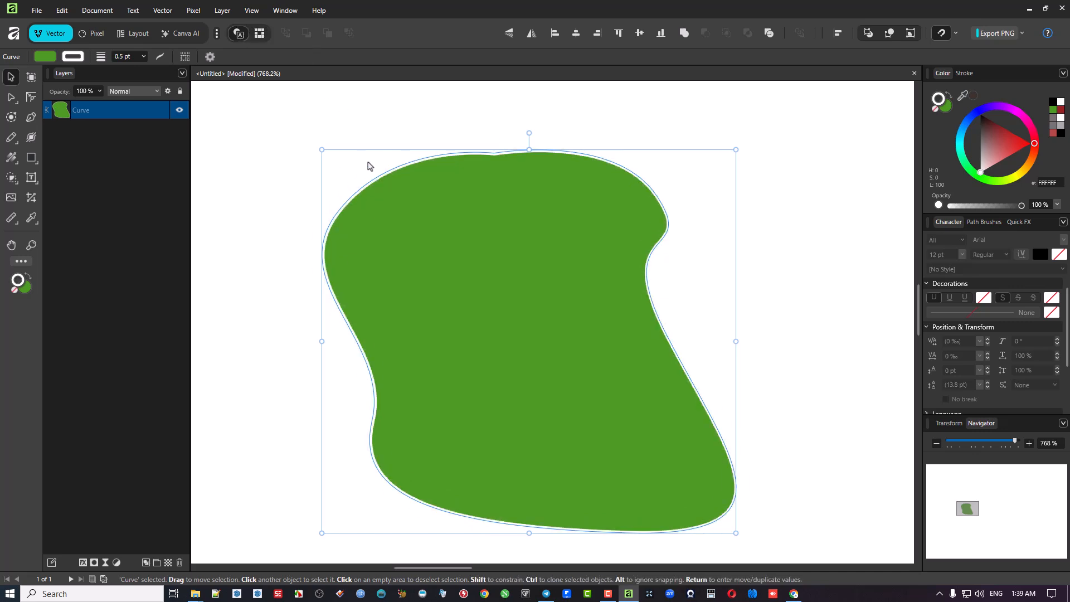
Scale the green curve down to less than half its size and move it towards the middle of the canvas.
{"action": "left_click", "coordinate": [286, 182]}
{"action": "left_click", "coordinate": [519, 263]}
{"action": "left_click_drag", "start_coordinate": [735, 530], "coordinate": [480, 294]}
{"action": "left_click_drag", "start_coordinate": [413, 247], "coordinate": [557, 290]}
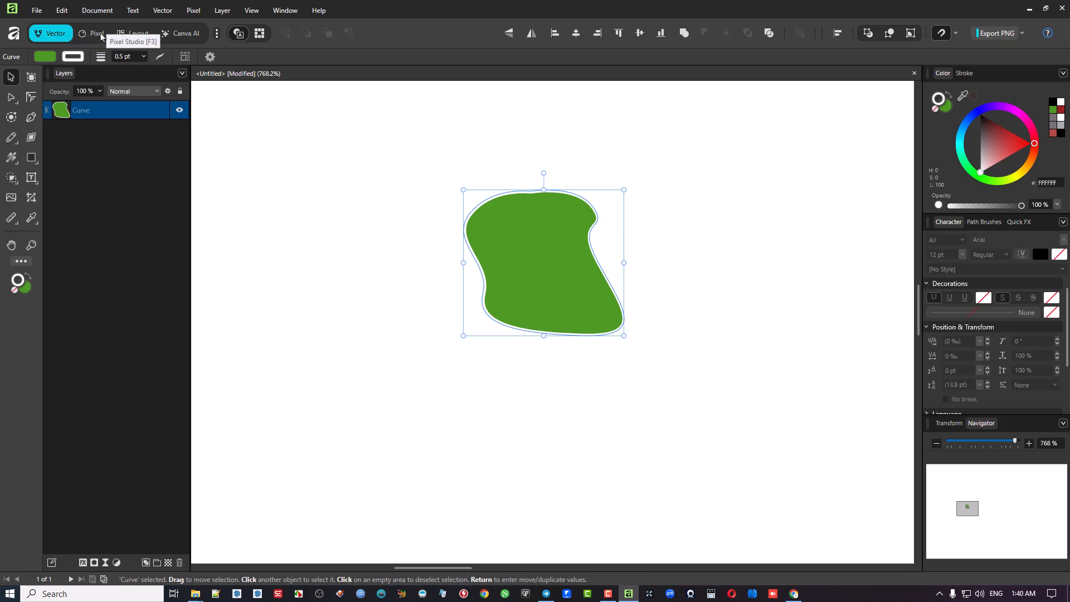
Delete the green curve from the page.
{"action": "left_click", "coordinate": [38, 12]}
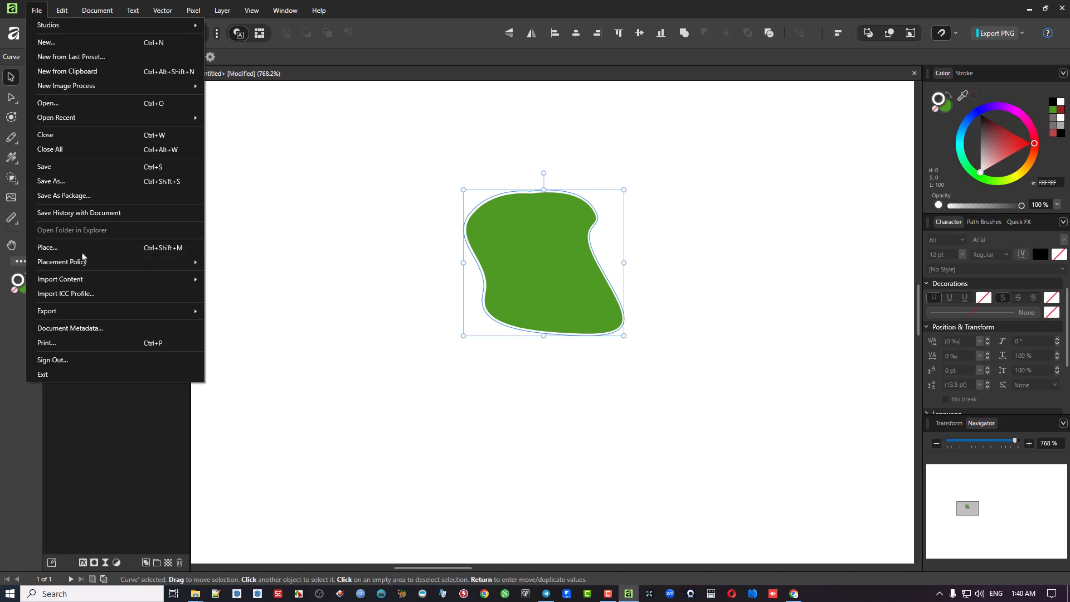
{"action": "left_click", "coordinate": [38, 12]}
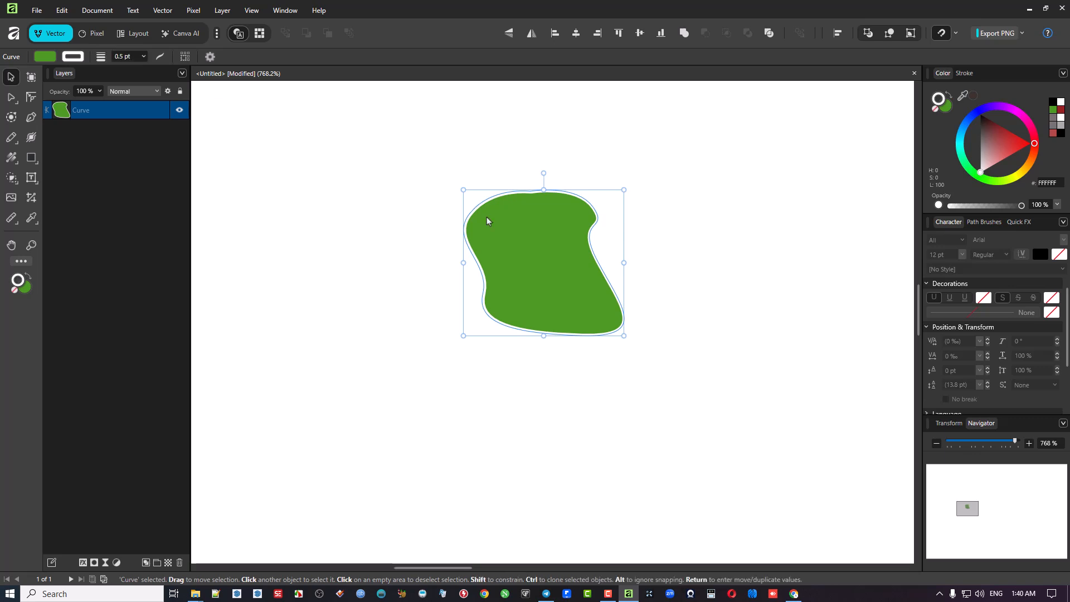
{"action": "key", "text": "Delete"}
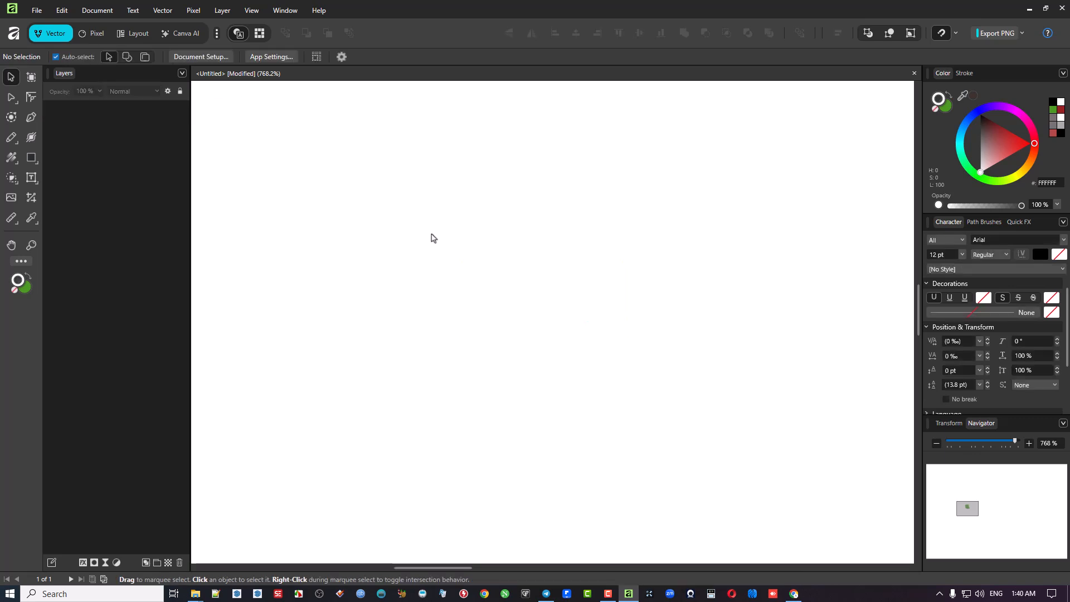
Switch to the Pixel studio.
{"action": "left_click", "coordinate": [96, 36]}
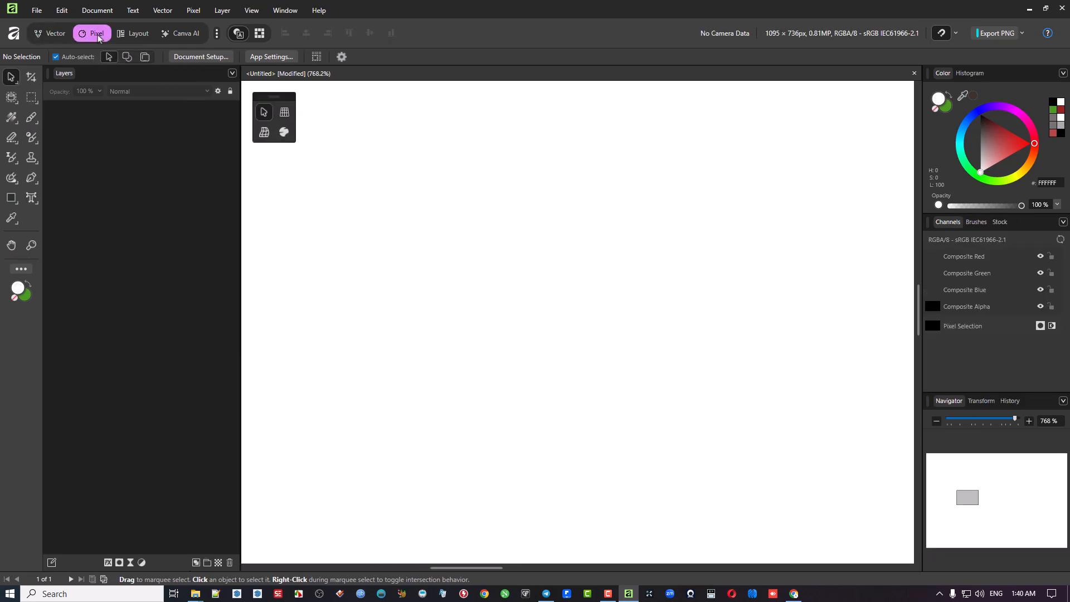
Try to place the portrait JPG from the Pictures folder on the page.
{"action": "left_click", "coordinate": [41, 13]}
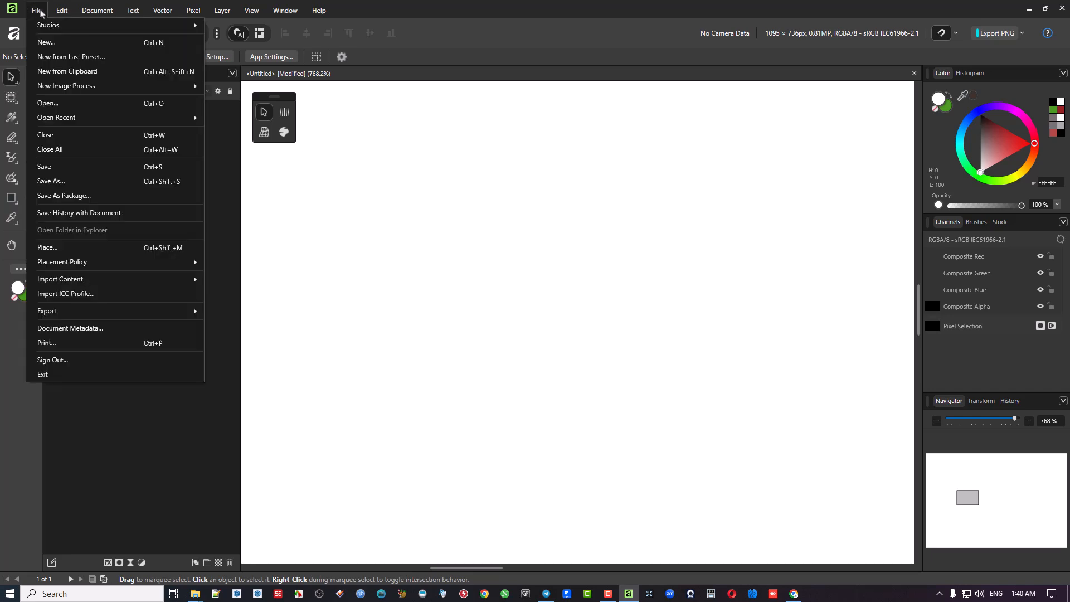
{"action": "left_click", "coordinate": [103, 249]}
{"action": "left_click", "coordinate": [287, 225]}
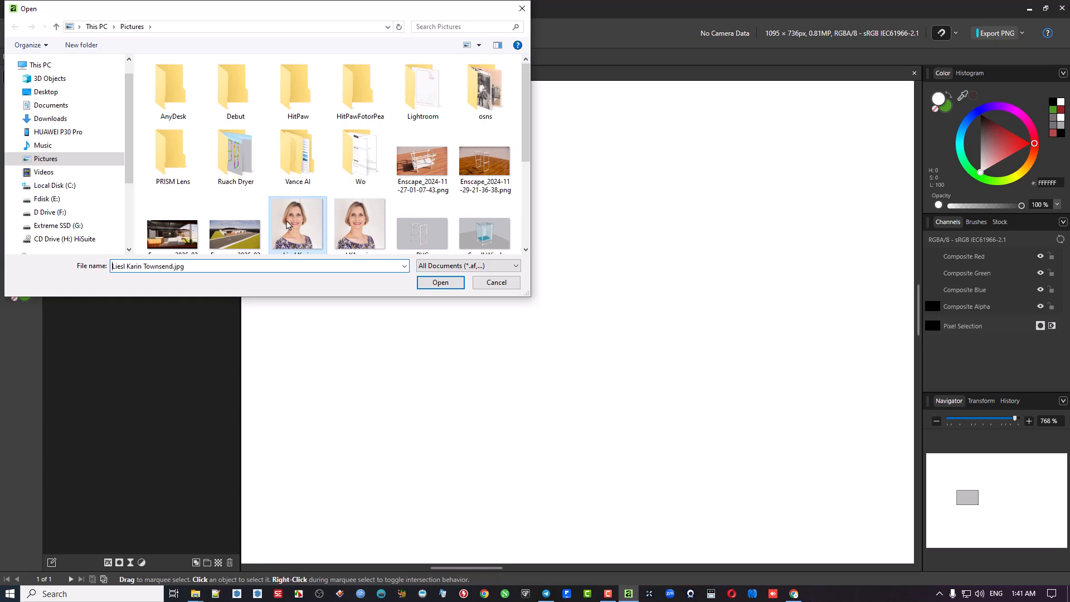
{"action": "left_click", "coordinate": [440, 282]}
{"action": "left_click_drag", "start_coordinate": [420, 185], "coordinate": [528, 363]}
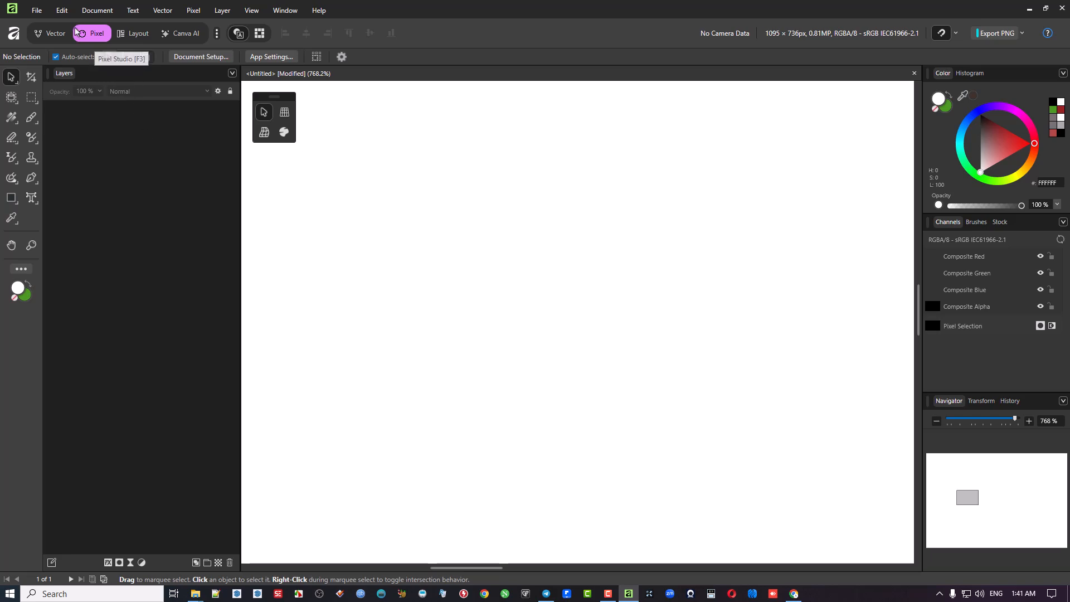
Place the portrait JPG from the Pictures folder as a small square image on the page.
{"action": "left_click", "coordinate": [38, 11]}
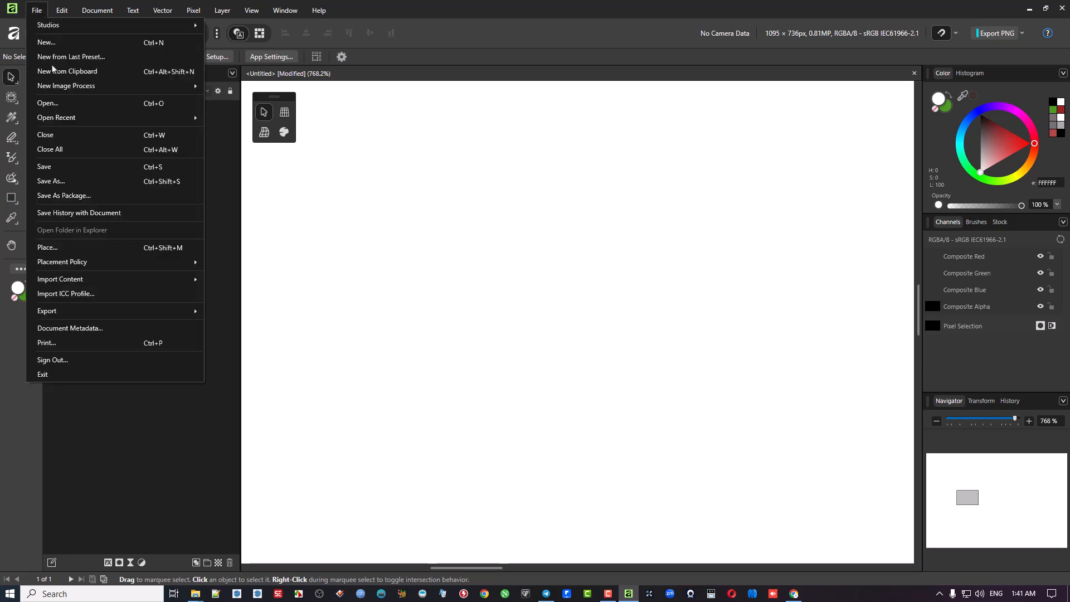
{"action": "left_click", "coordinate": [98, 248]}
{"action": "left_click", "coordinate": [299, 239]}
{"action": "double_click", "coordinate": [299, 239]}
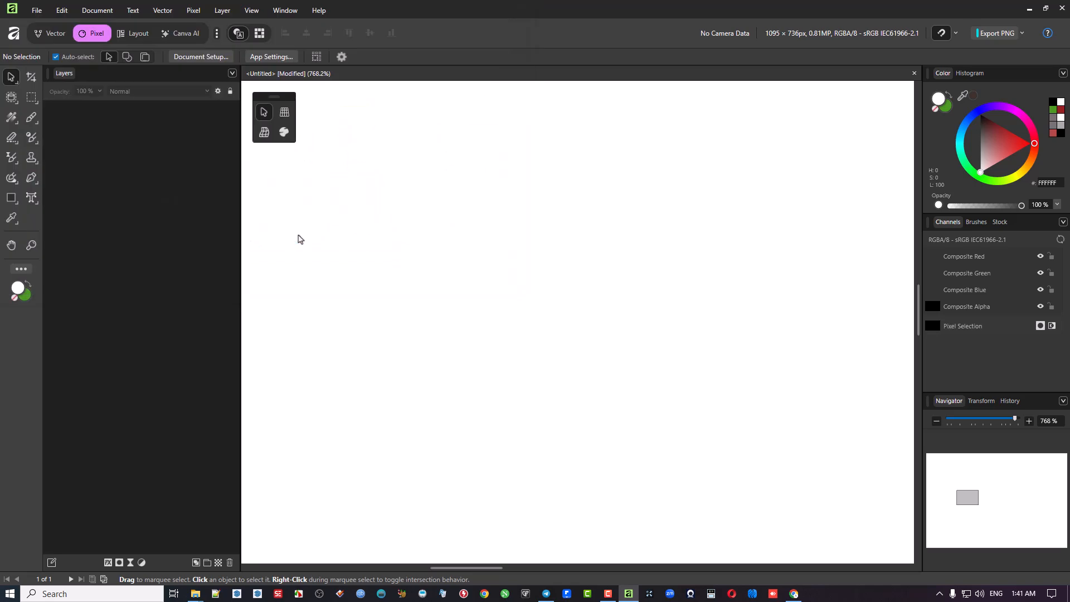
{"action": "left_click_drag", "start_coordinate": [434, 196], "coordinate": [573, 409]}
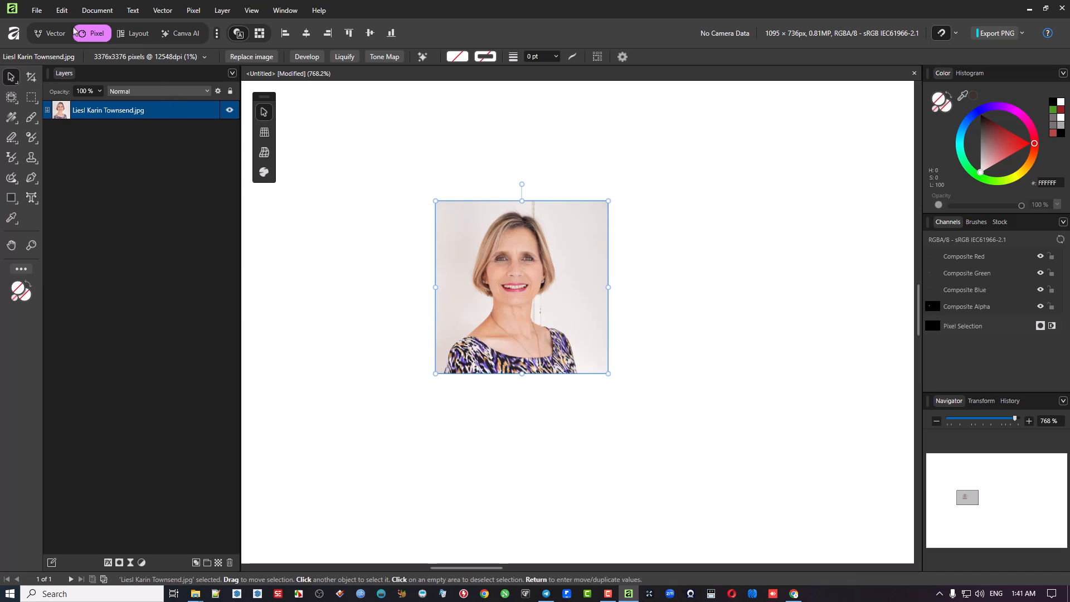
Start the Pixel studio's Crop Tool, bring the whole page with its crop grid into view, and cancel the crop.
{"action": "left_click", "coordinate": [32, 78]}
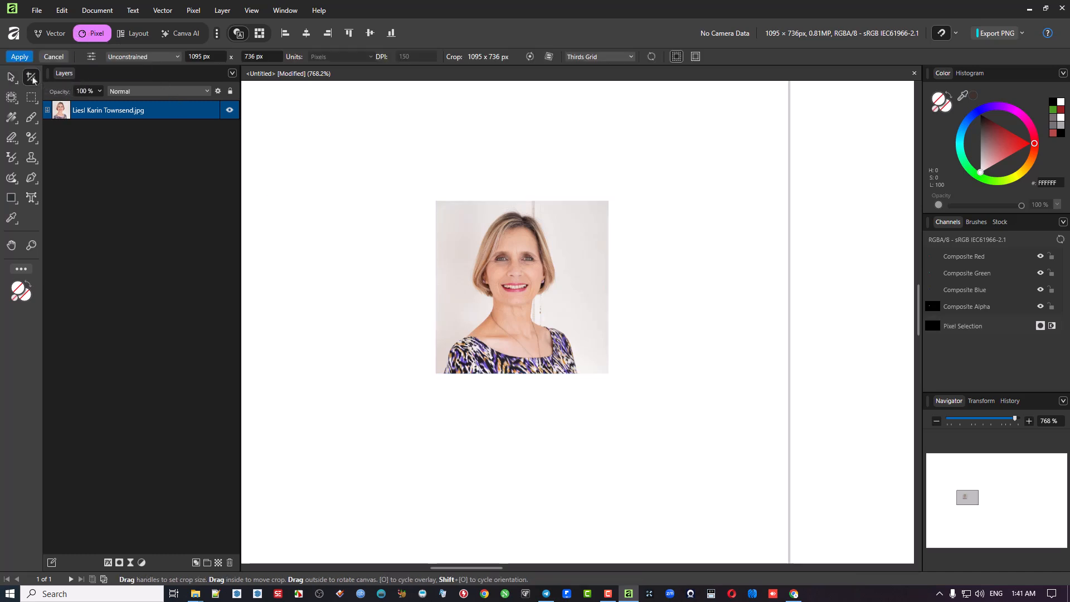
{"action": "scroll", "coordinate": [645, 231], "scroll_direction": "down", "scroll_amount": 2}
{"action": "scroll", "coordinate": [645, 233], "scroll_direction": "down", "scroll_amount": 6}
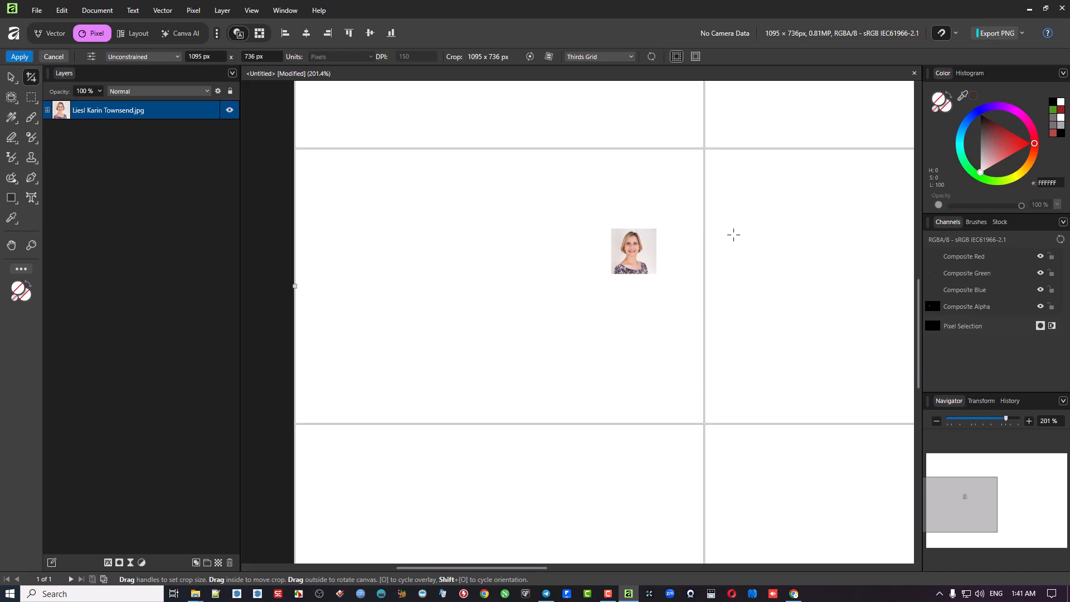
{"action": "scroll", "coordinate": [564, 263], "scroll_direction": "up", "scroll_amount": 2}
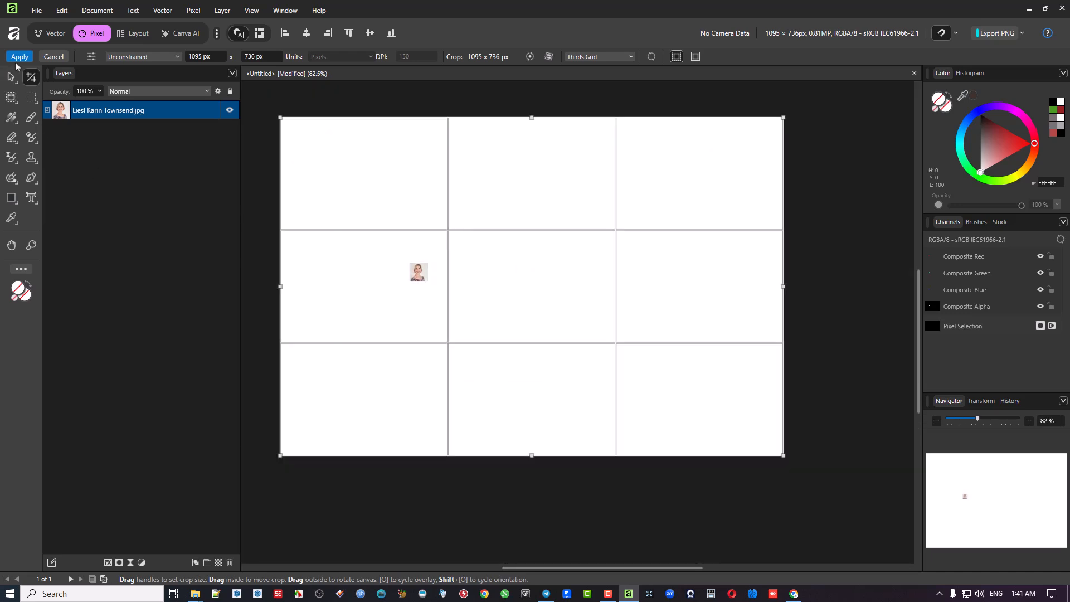
{"action": "left_click", "coordinate": [54, 57]}
{"action": "key", "text": "h"}
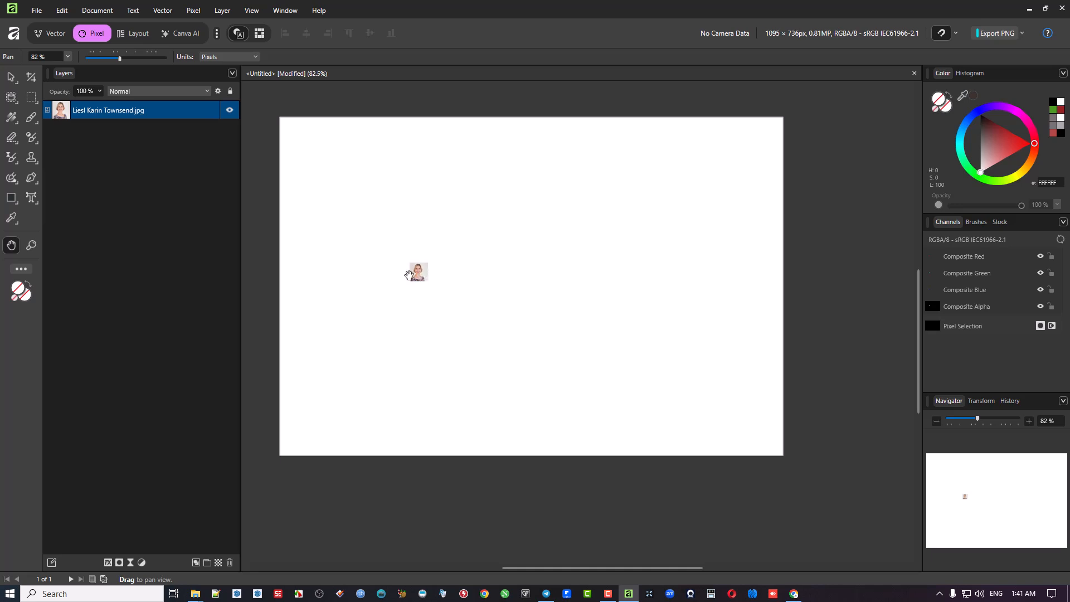
Scale the placed portrait up to about 10% (1522 dpi) with the Move Tool and move it slightly above and left of the page centre.
{"action": "left_click", "coordinate": [12, 77]}
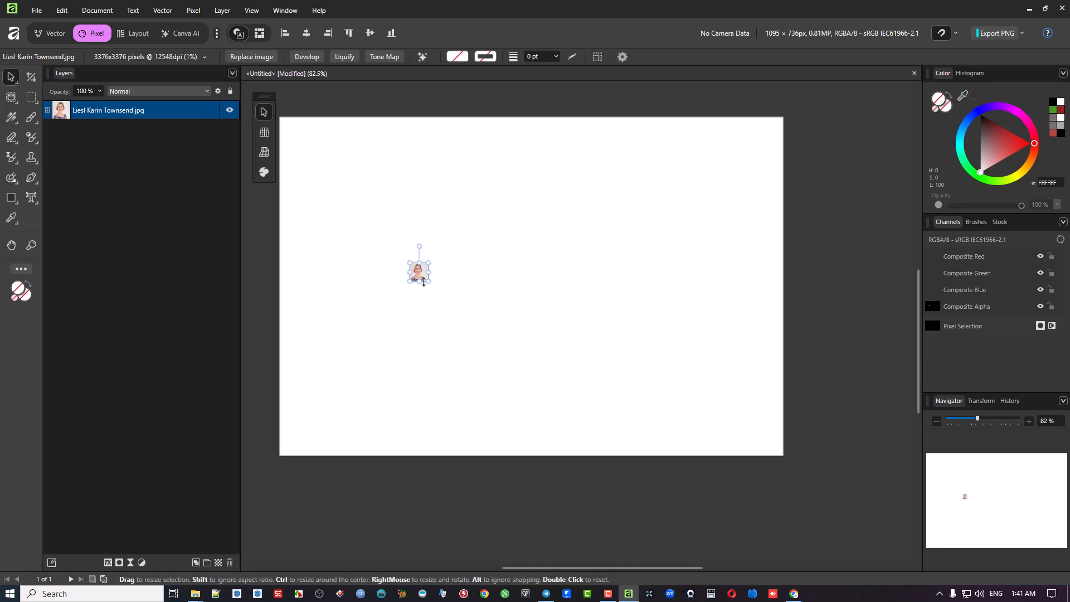
{"action": "left_click_drag", "start_coordinate": [429, 280], "coordinate": [564, 413]}
{"action": "left_click_drag", "start_coordinate": [509, 370], "coordinate": [489, 301]}
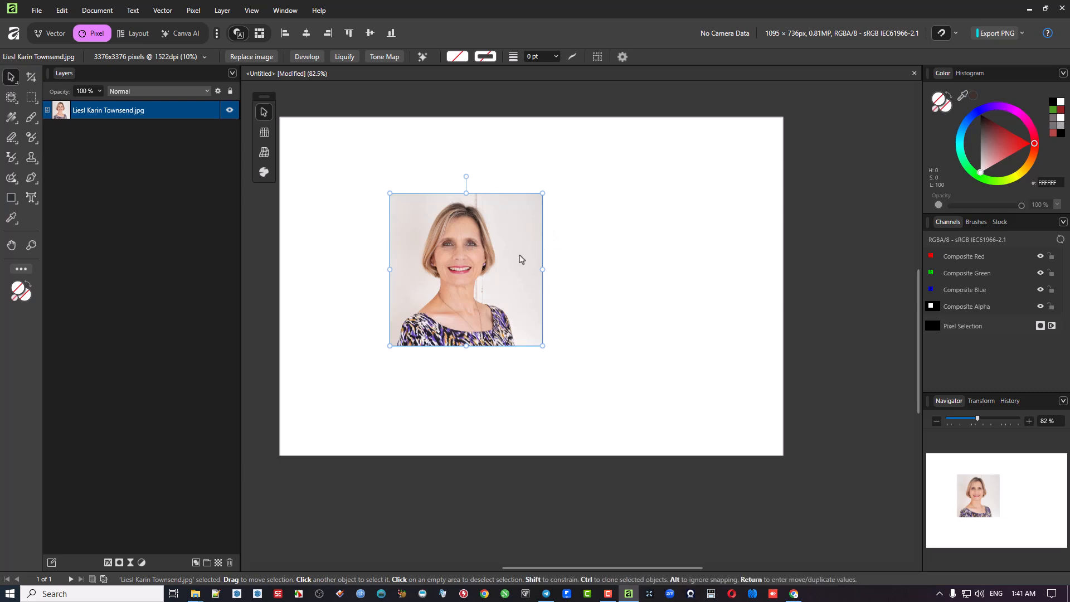
Check which area the Pixel studio's Crop Tool covers with the enlarged portrait selected, cancel the crop and return to the Move Tool.
{"action": "left_click", "coordinate": [31, 80]}
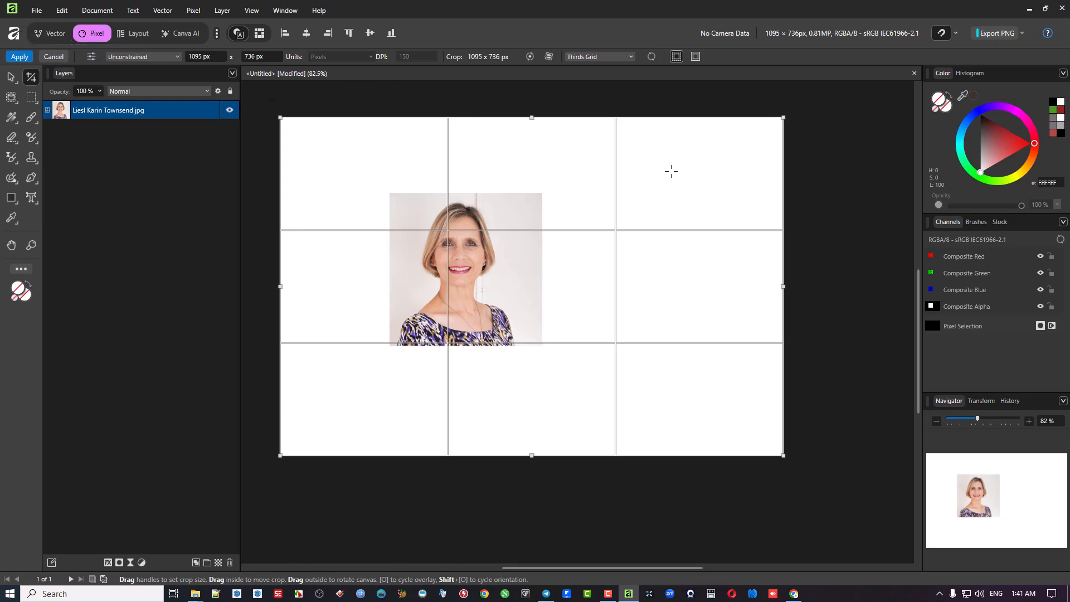
{"action": "left_click", "coordinate": [53, 57]}
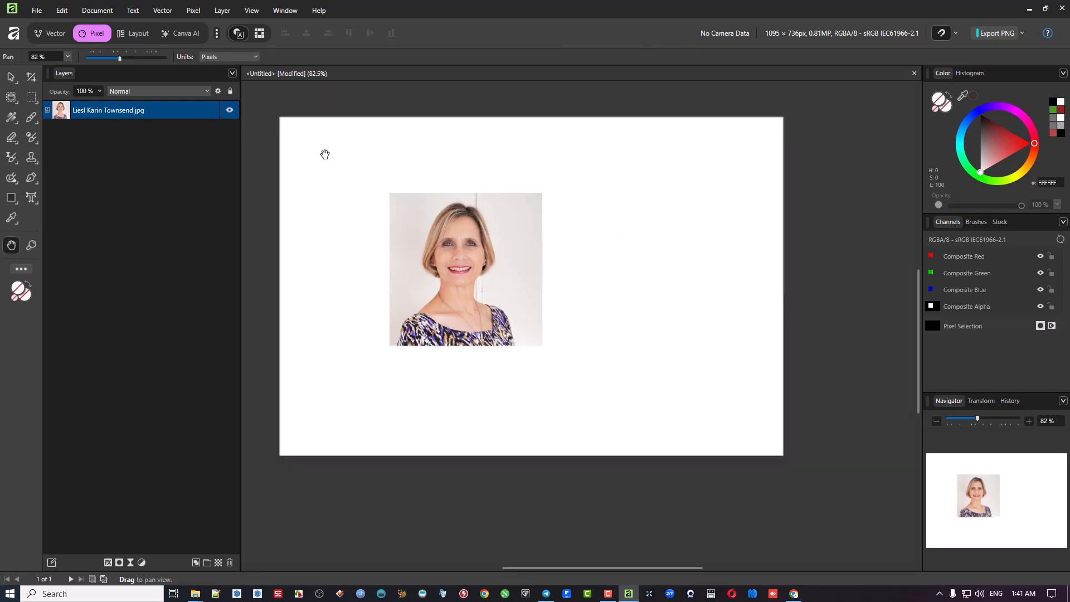
{"action": "left_click", "coordinate": [10, 78]}
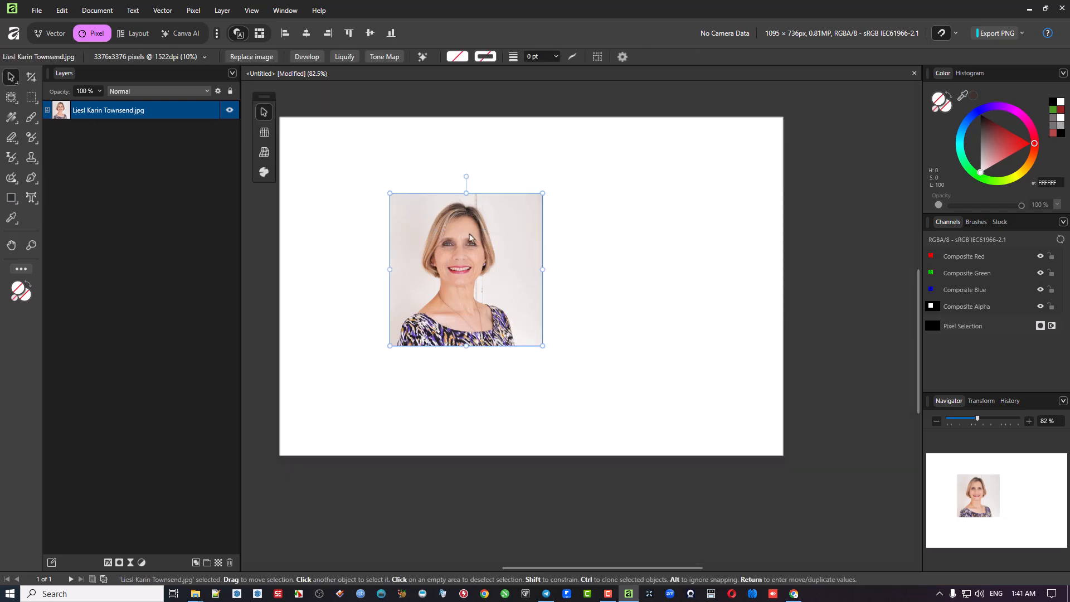
In the Vector studio, trim the portrait's right and left edges with the Vector Crop Tool to about 2600 x 3375 pixels, and deselect it.
{"action": "left_click", "coordinate": [51, 34]}
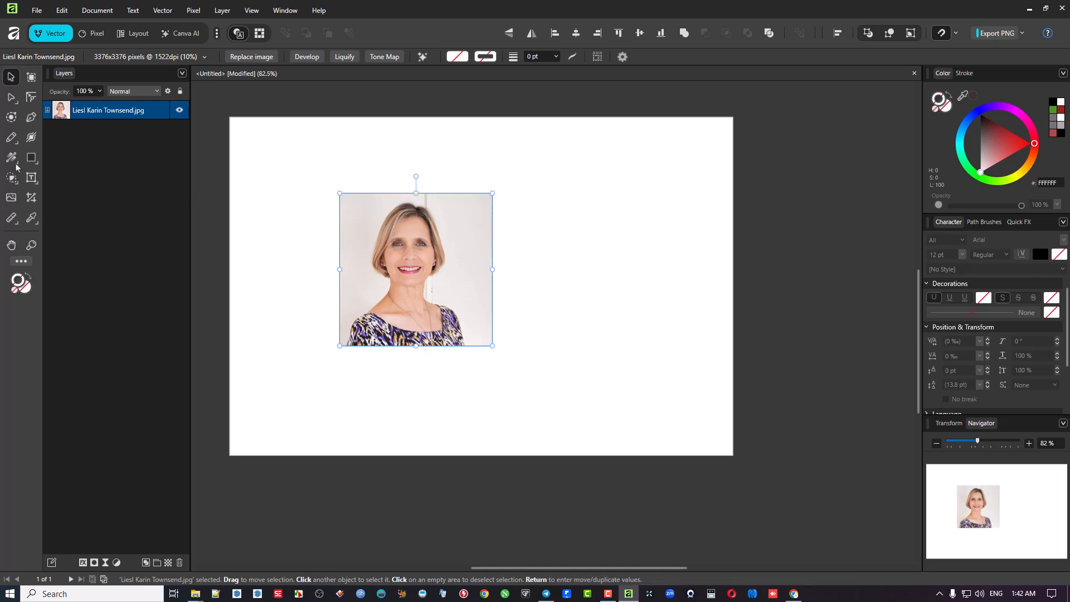
{"action": "left_click", "coordinate": [31, 199]}
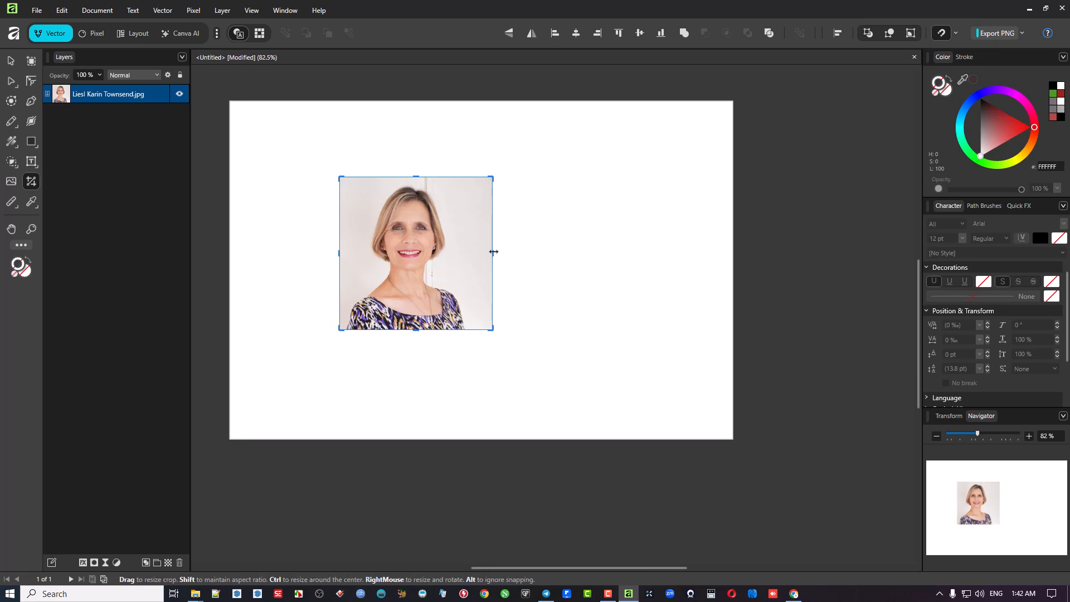
{"action": "left_click_drag", "start_coordinate": [493, 253], "coordinate": [466, 258]}
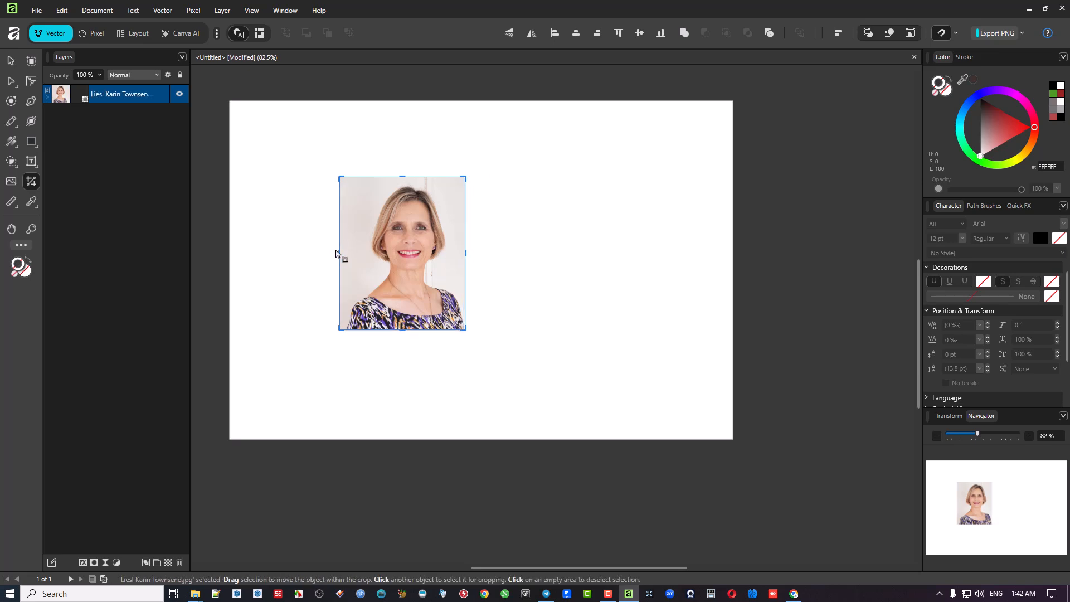
{"action": "left_click_drag", "start_coordinate": [340, 255], "coordinate": [349, 255]}
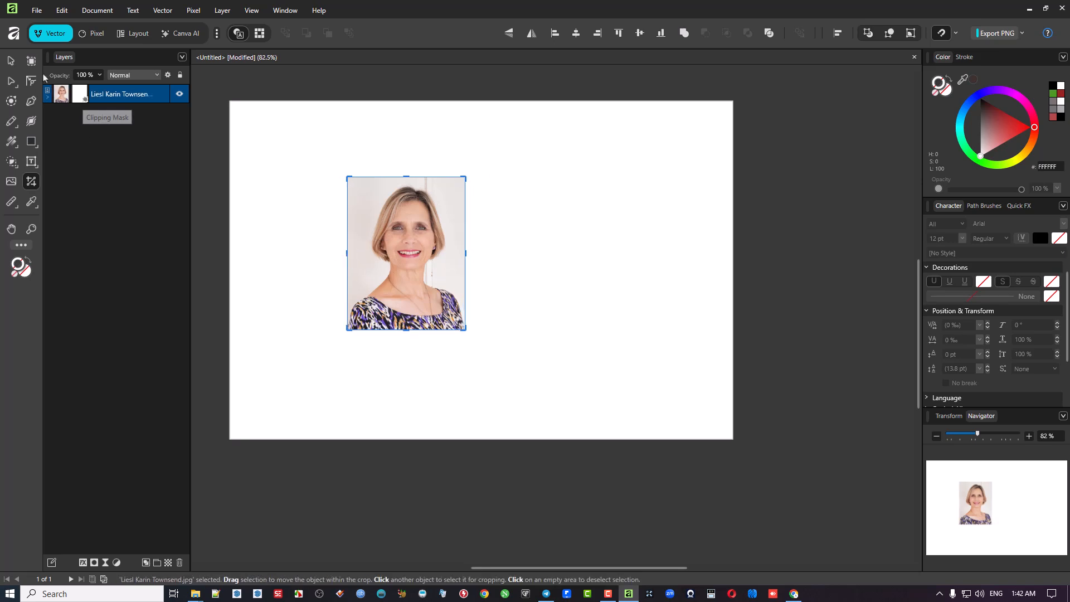
{"action": "left_click", "coordinate": [147, 166]}
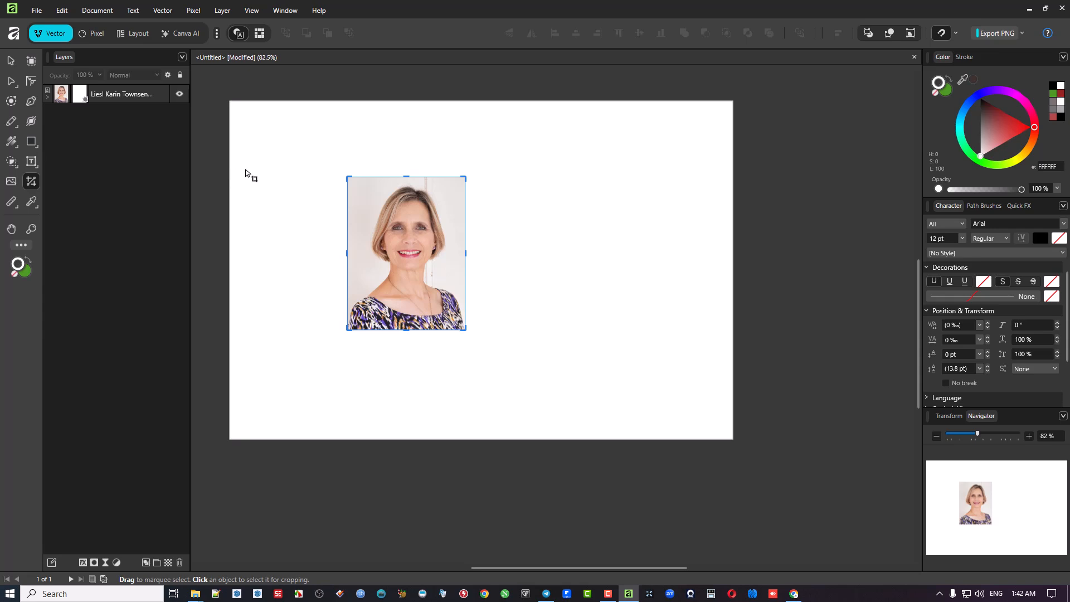
Select the cropped portrait with the Move Tool and reposition it in the left half of the page.
{"action": "left_click", "coordinate": [10, 60]}
{"action": "left_click", "coordinate": [400, 257]}
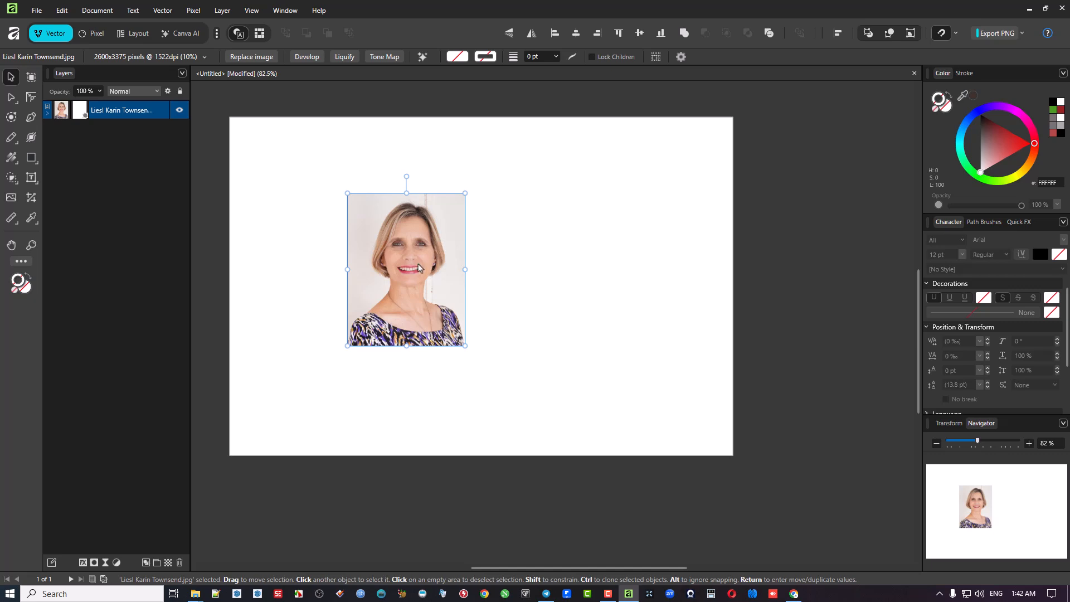
{"action": "left_click_drag", "start_coordinate": [418, 269], "coordinate": [354, 247]}
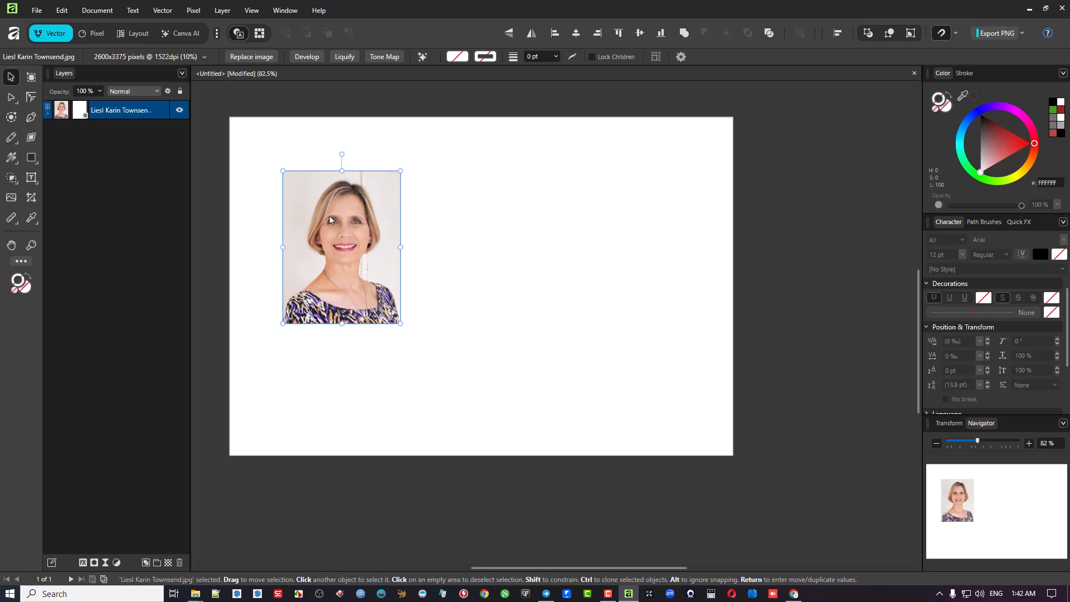
{"action": "left_click_drag", "start_coordinate": [330, 216], "coordinate": [365, 240]}
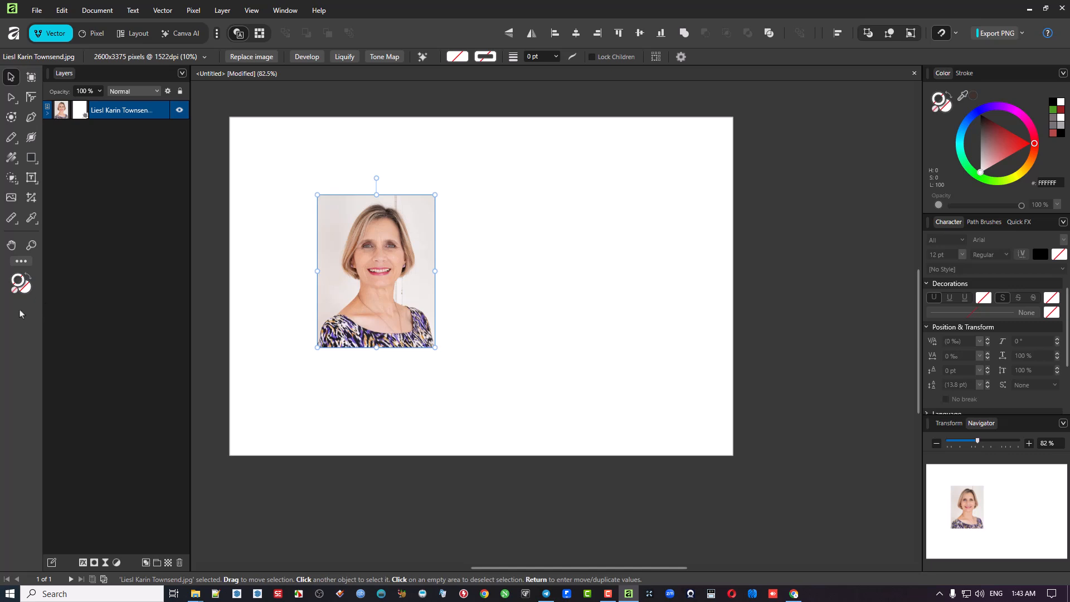
Open the Tools panel customization and examine the General, Vector, Text, Shape and Photo tool groups.
{"action": "right_click", "coordinate": [10, 219]}
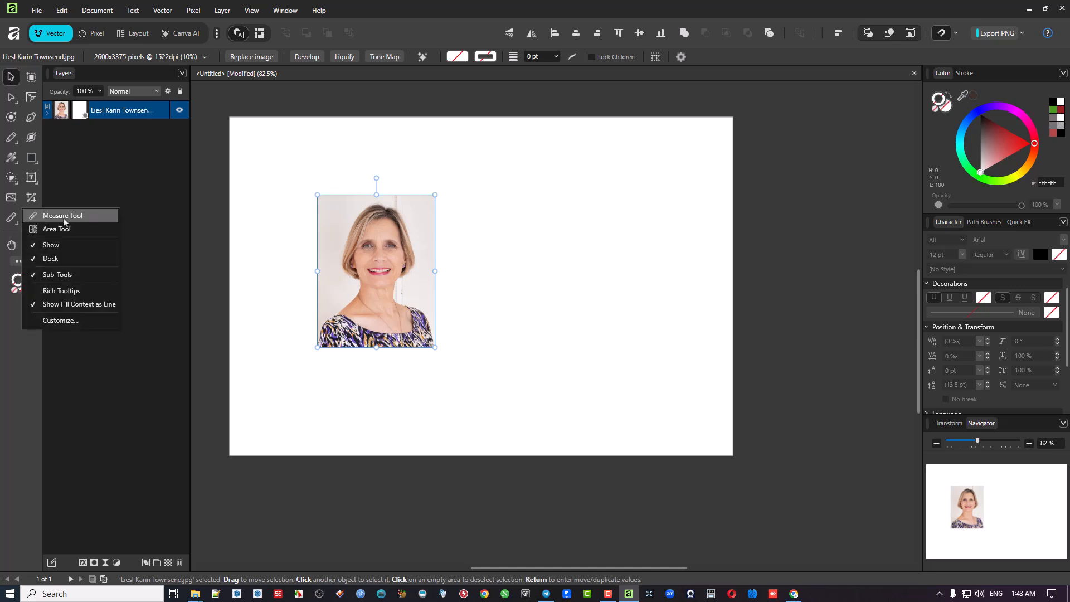
{"action": "left_click", "coordinate": [60, 320]}
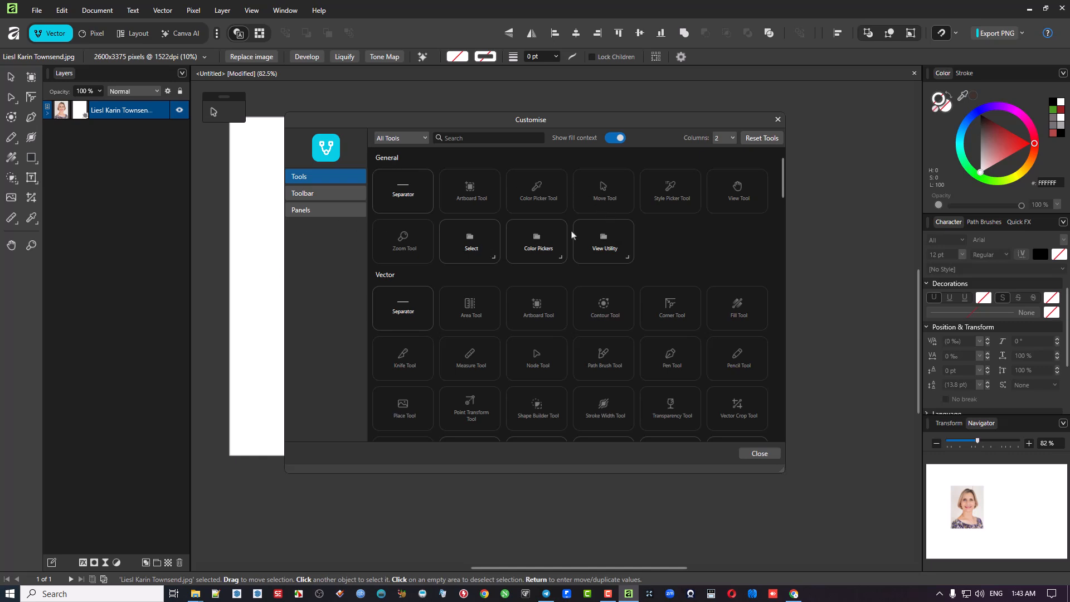
{"action": "scroll", "coordinate": [399, 300], "scroll_direction": "down", "scroll_amount": 3}
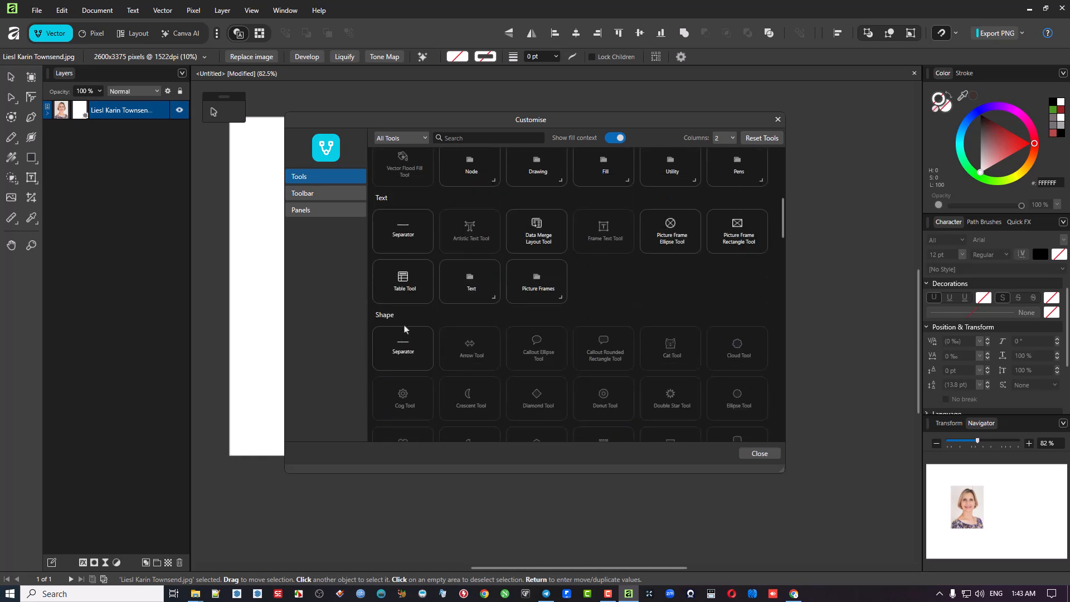
{"action": "scroll", "coordinate": [402, 341], "scroll_direction": "down", "scroll_amount": 5}
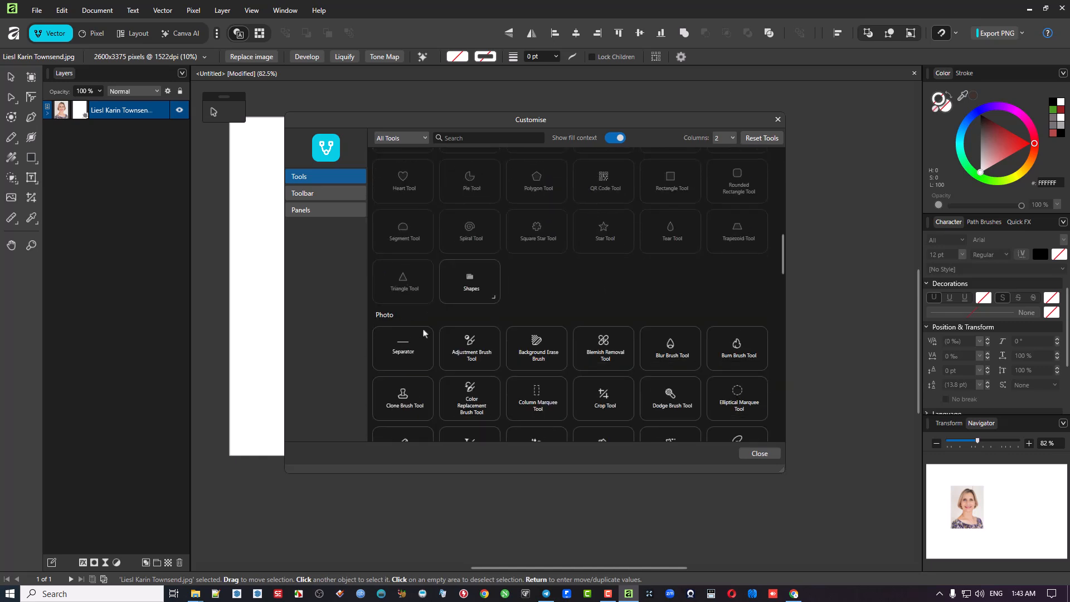
{"action": "scroll", "coordinate": [411, 342], "scroll_direction": "up", "scroll_amount": 3}
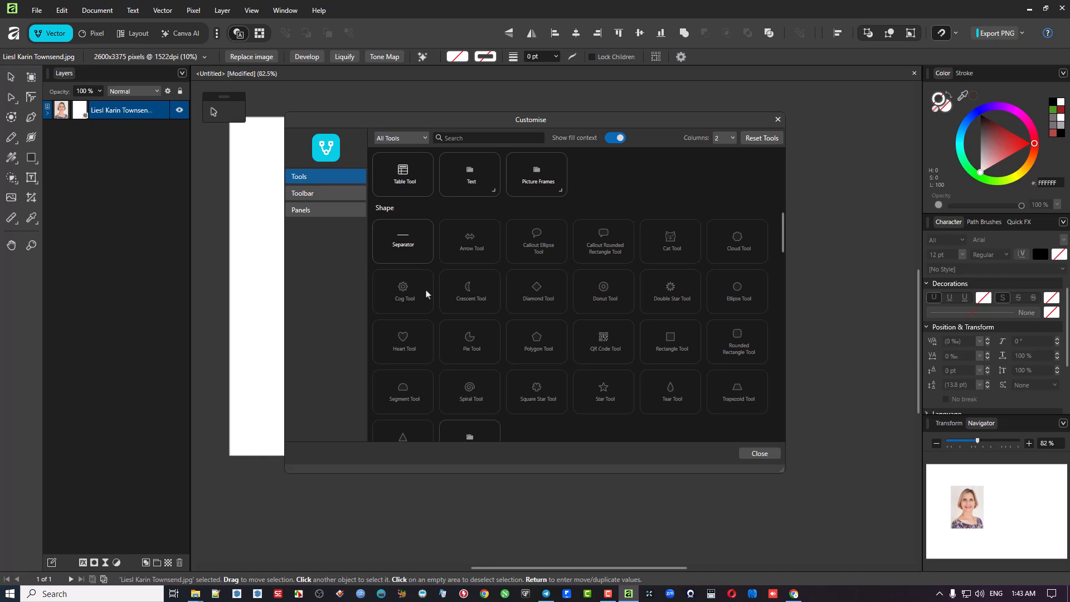
{"action": "scroll", "coordinate": [427, 293], "scroll_direction": "up", "scroll_amount": 5}
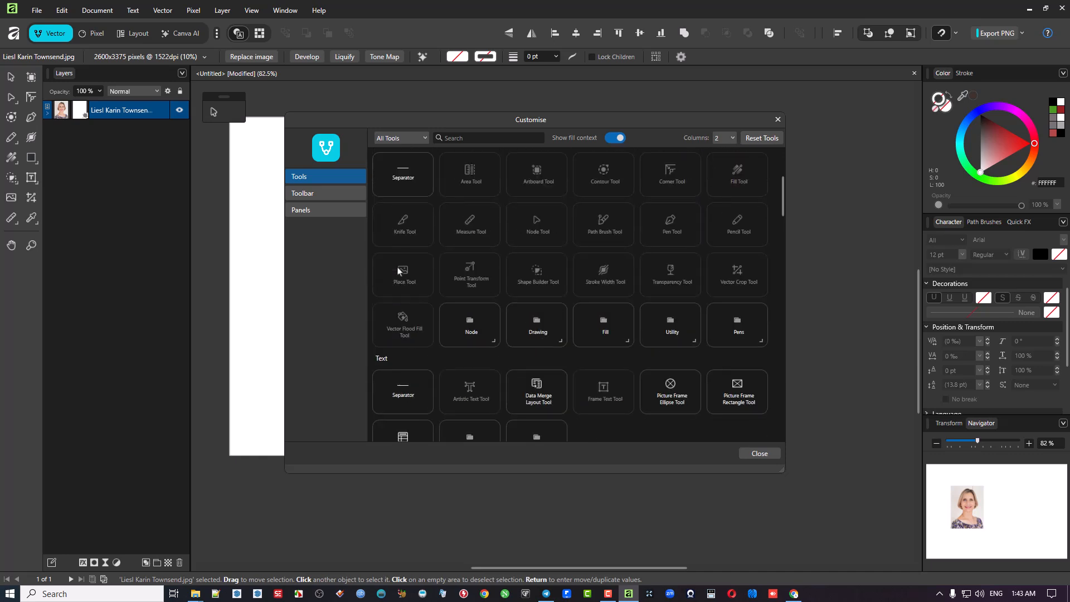
{"action": "scroll", "coordinate": [415, 283], "scroll_direction": "up", "scroll_amount": 2}
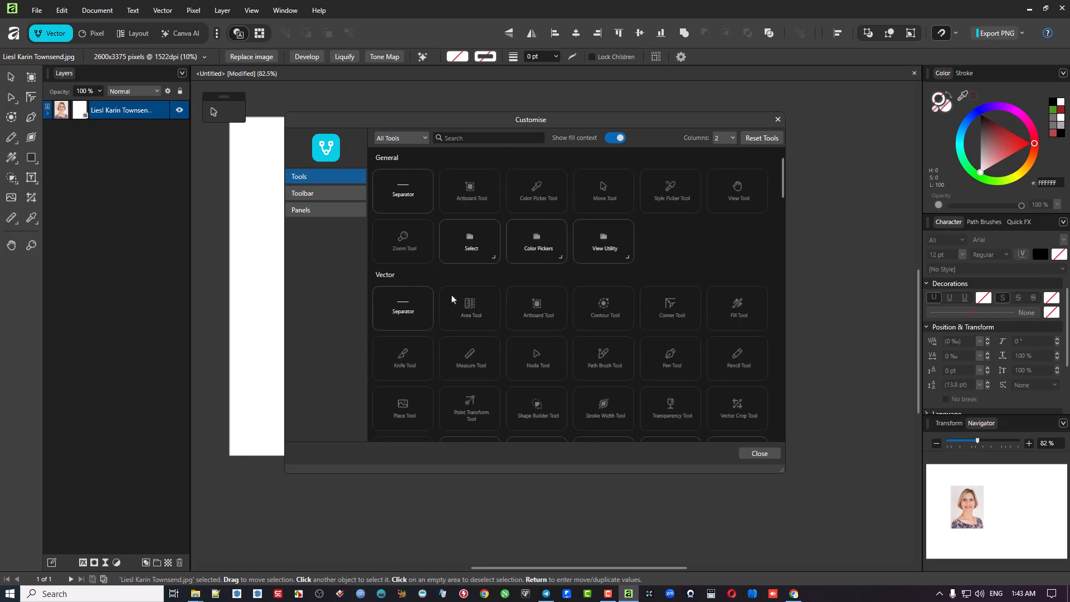
{"action": "scroll", "coordinate": [465, 325], "scroll_direction": "down", "scroll_amount": 1}
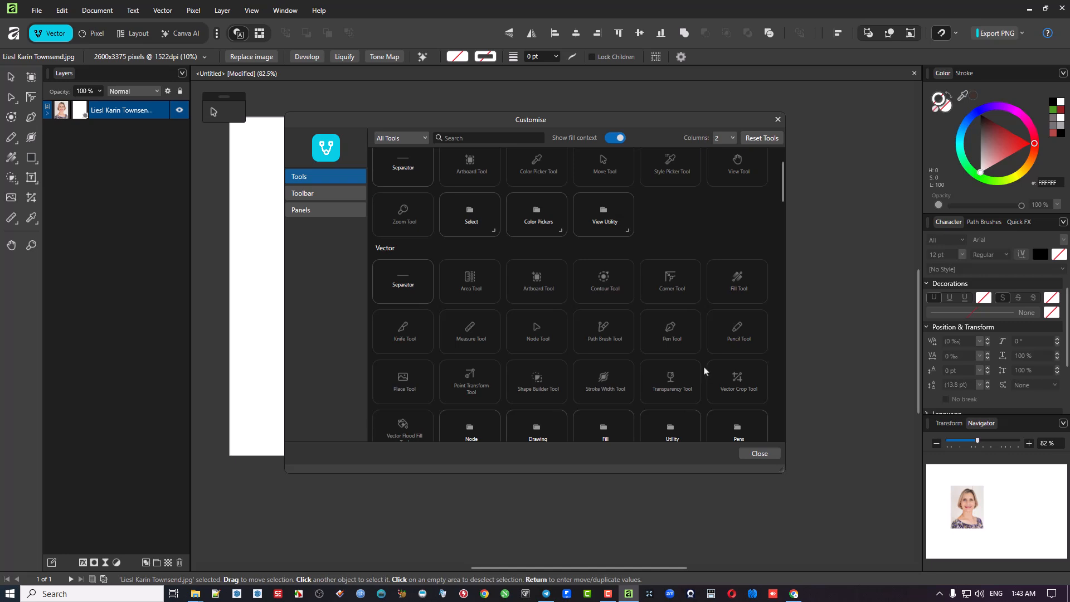
{"action": "scroll", "coordinate": [705, 371], "scroll_direction": "down", "scroll_amount": 1}
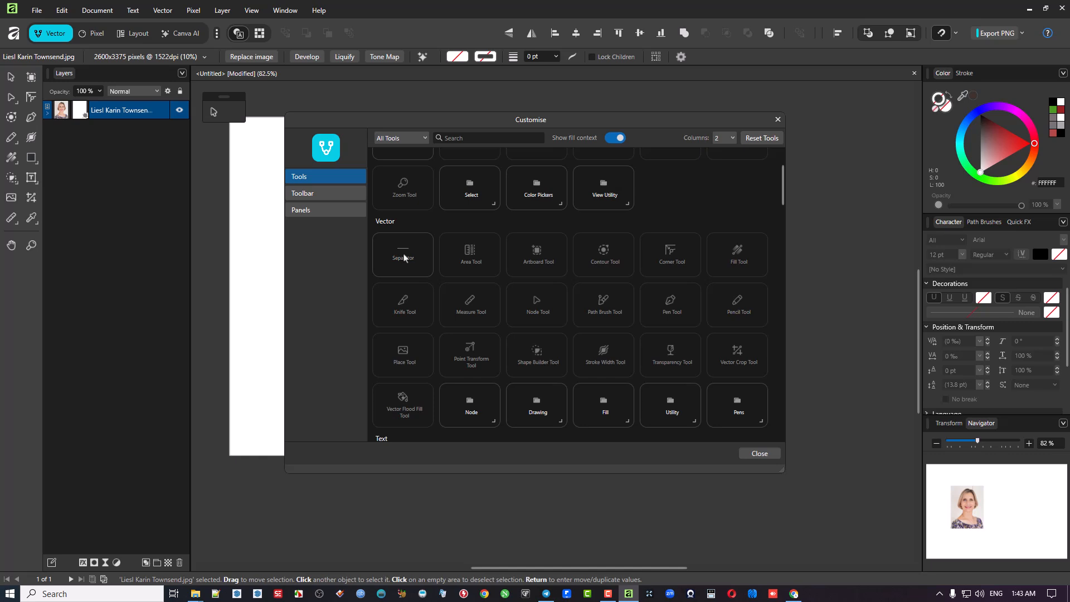
Add a separator below the View and Zoom tools in the Vector and Pixel Tools panels, and compare them with the Layout studio's tools.
{"action": "left_click_drag", "start_coordinate": [403, 254], "coordinate": [20, 261]}
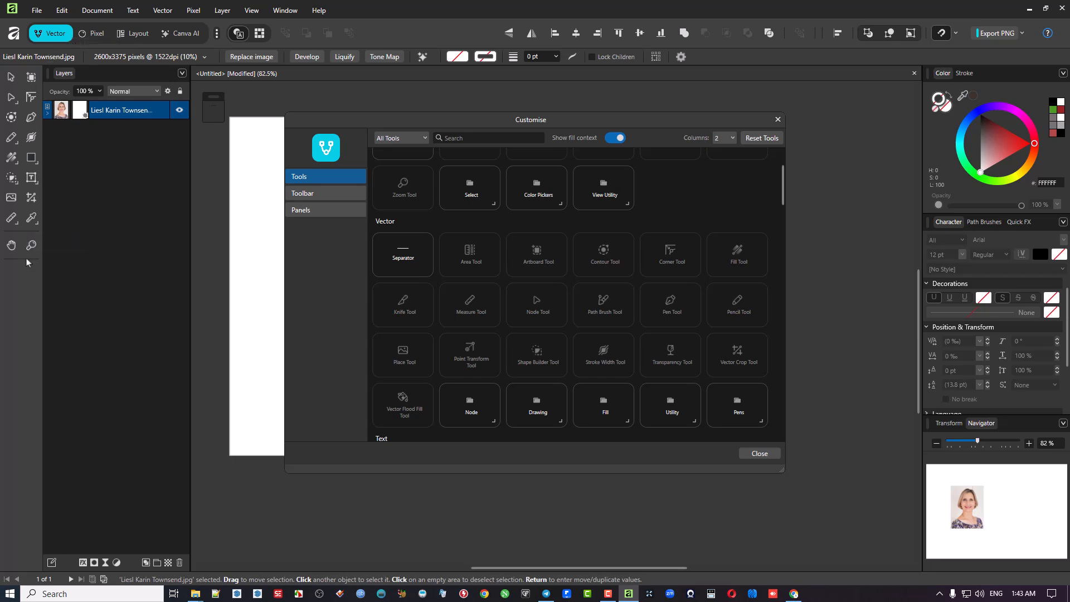
{"action": "left_click", "coordinate": [95, 36]}
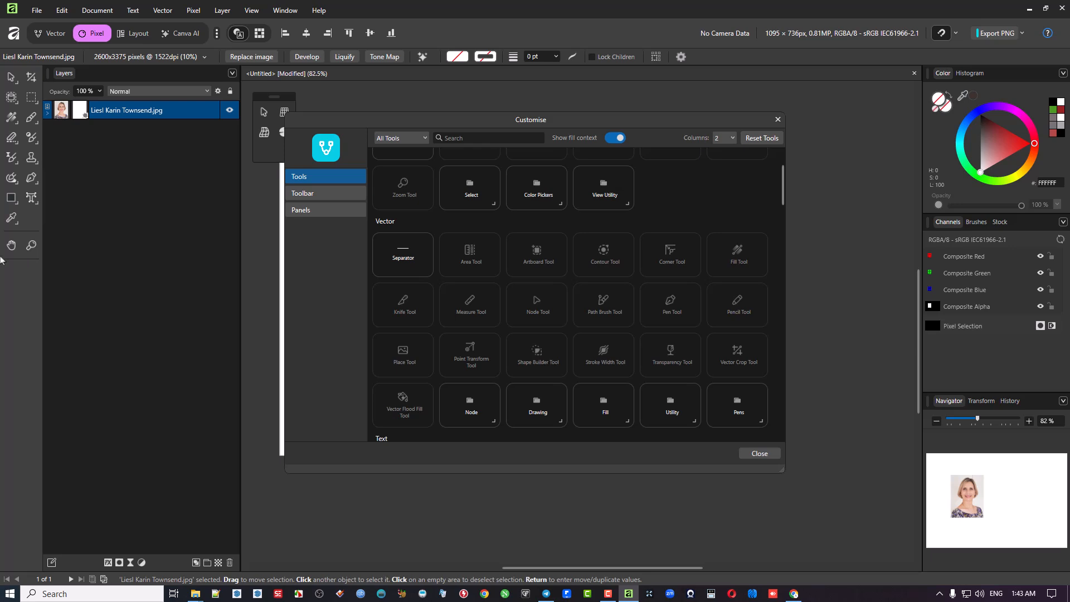
{"action": "left_click", "coordinate": [137, 33]}
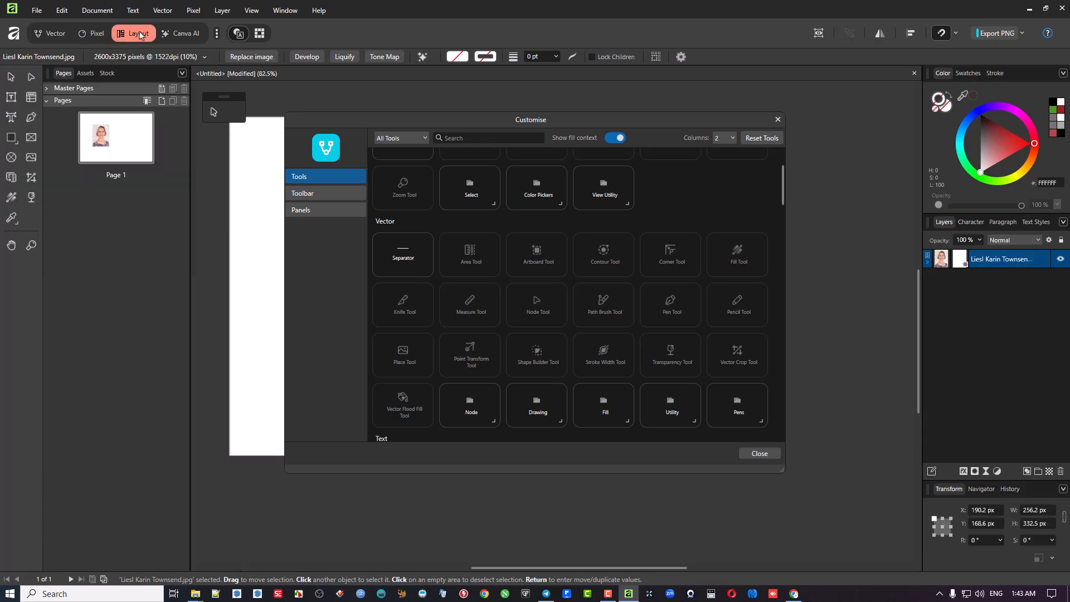
{"action": "left_click", "coordinate": [97, 34]}
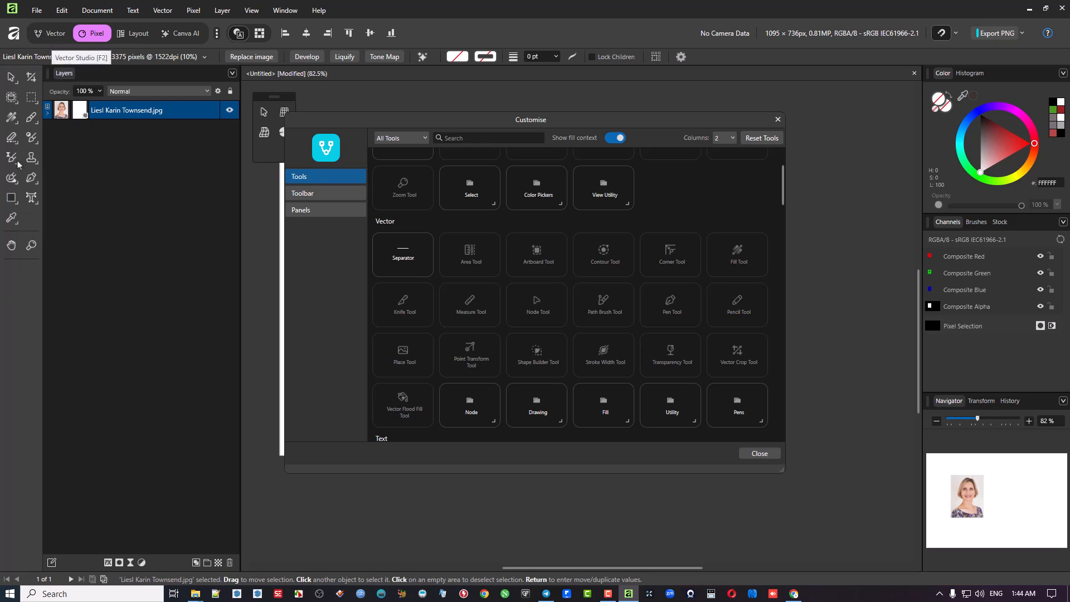
{"action": "left_click", "coordinate": [51, 34]}
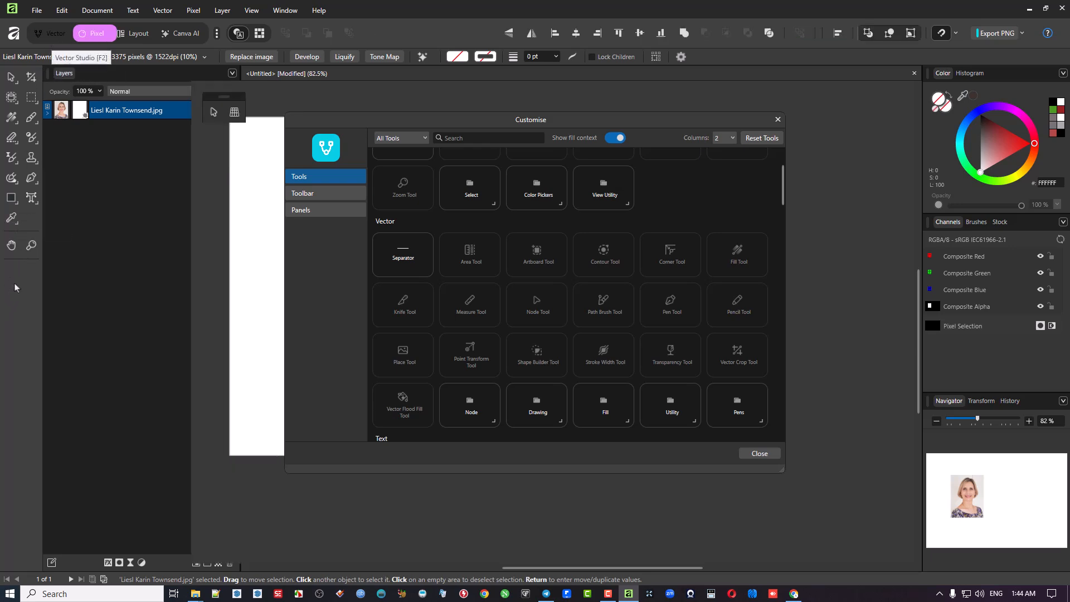
Add the Vector Crop Tool to the Pixel studio's Tools panel, below the new separator, and finish customizing.
{"action": "left_click", "coordinate": [96, 34]}
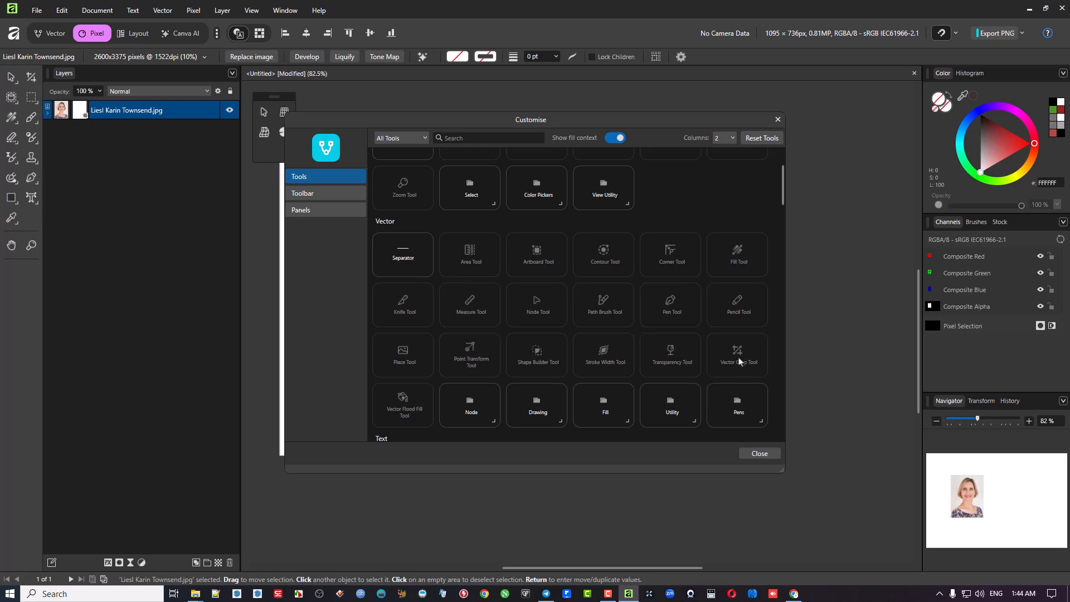
{"action": "left_click_drag", "start_coordinate": [739, 360], "coordinate": [12, 276]}
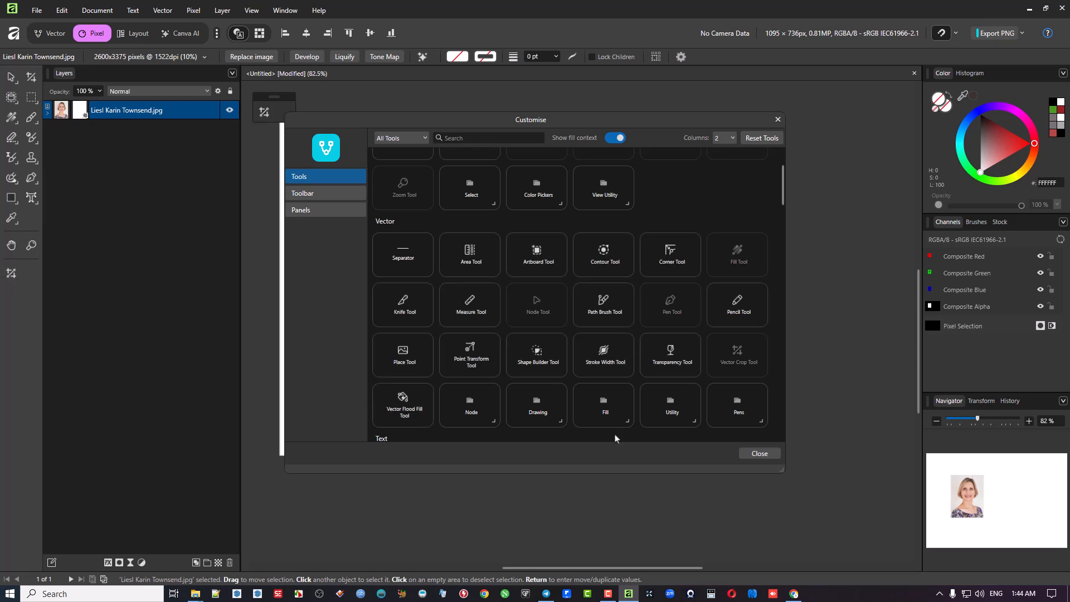
{"action": "left_click", "coordinate": [770, 455]}
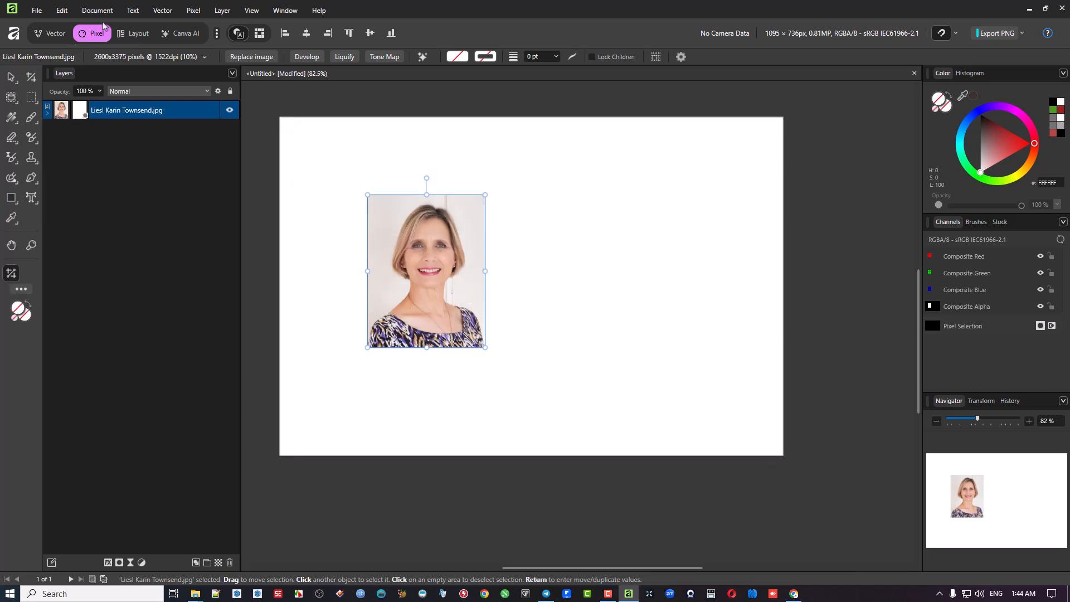
Check which area the Pixel studio's own Crop Tool covers, cancel the crop and return to the Move Tool.
{"action": "left_click", "coordinate": [32, 79]}
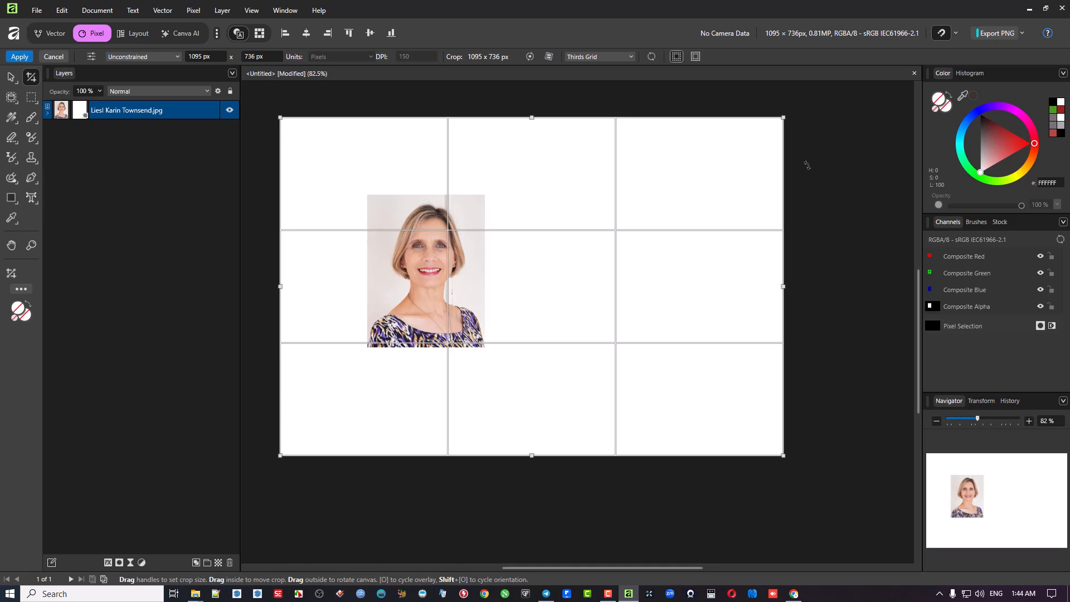
{"action": "left_click", "coordinate": [55, 57]}
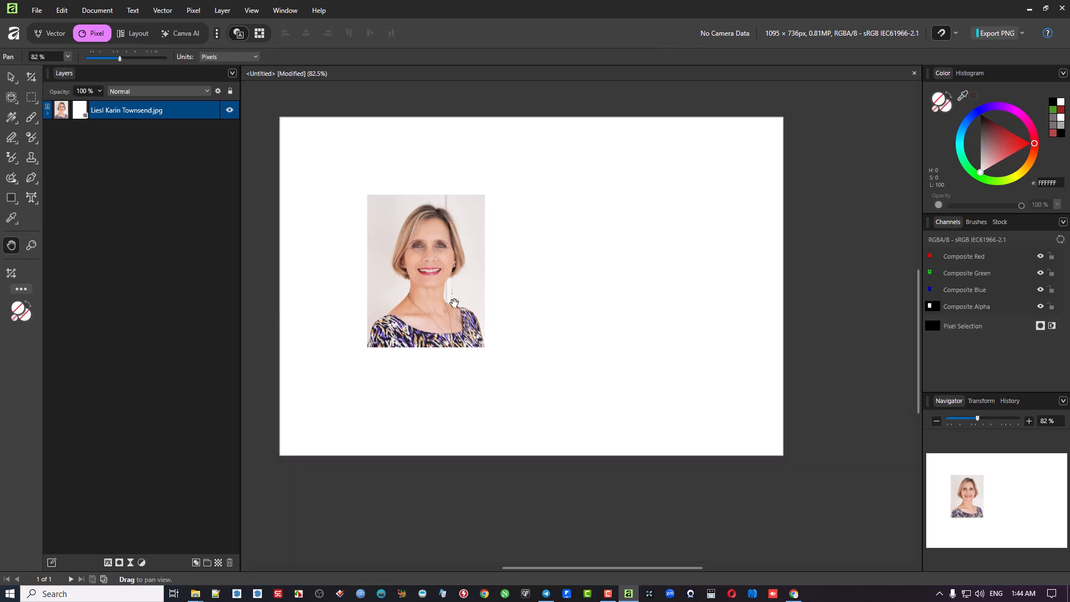
{"action": "left_click", "coordinate": [11, 76]}
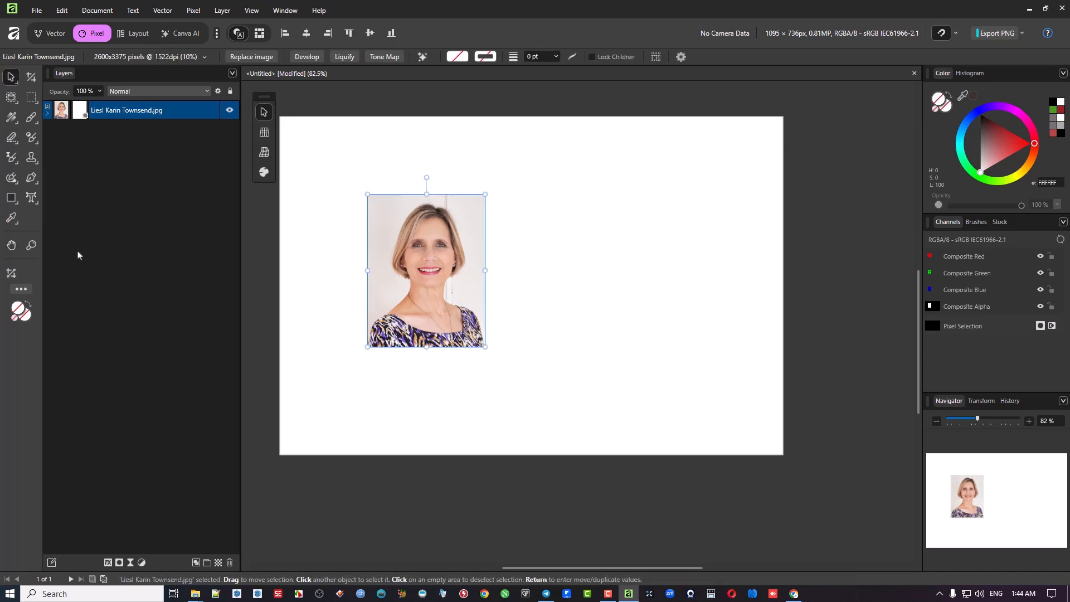
Crop the portrait closely around the face with the added Vector Crop Tool, to about 2083 x 2329 pixels, and deselect it.
{"action": "left_click", "coordinate": [11, 274]}
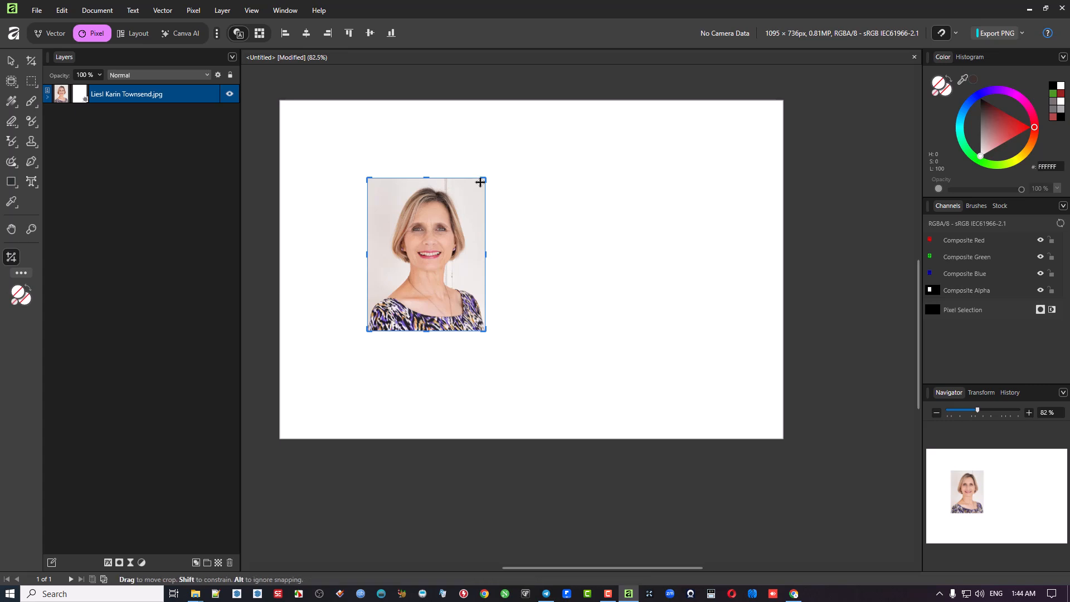
{"action": "left_click_drag", "start_coordinate": [427, 177], "coordinate": [429, 183]}
{"action": "left_click_drag", "start_coordinate": [367, 330], "coordinate": [384, 290]}
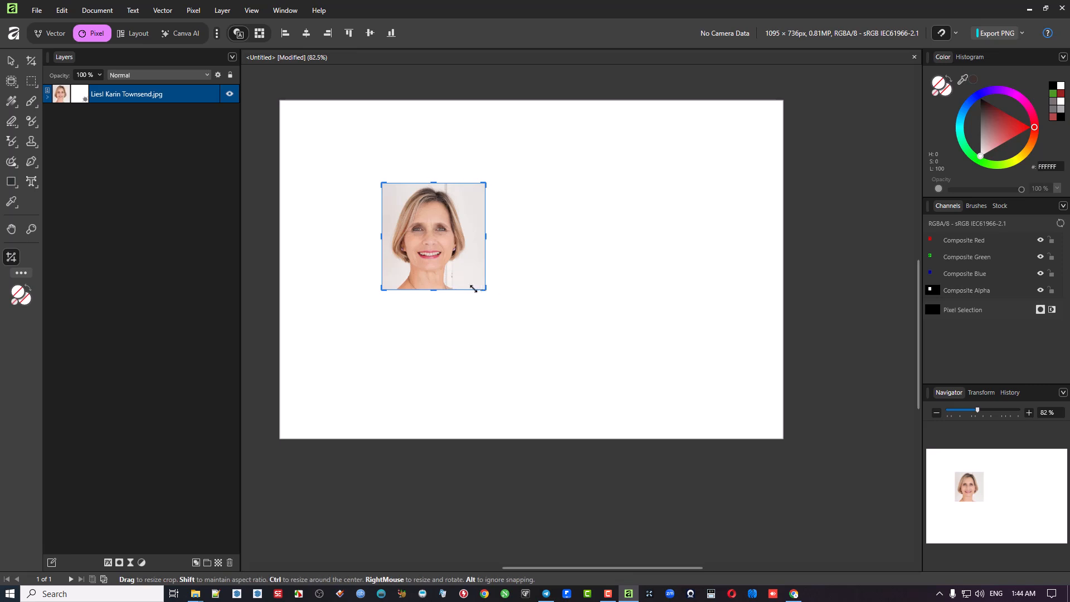
{"action": "left_click_drag", "start_coordinate": [486, 288], "coordinate": [475, 288]}
{"action": "left_click", "coordinate": [524, 272]}
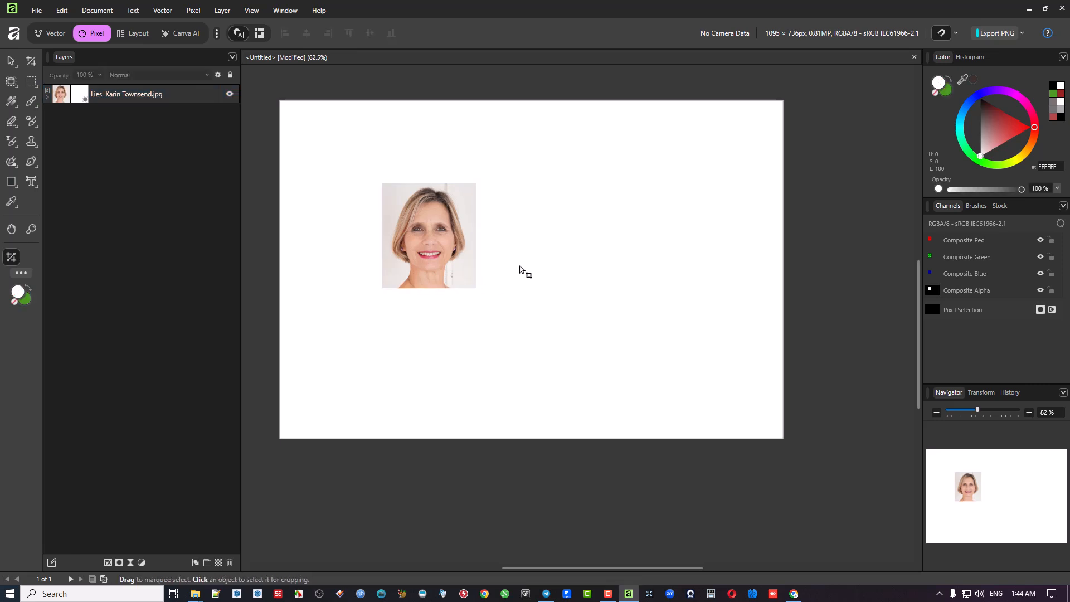
Select the cropped portrait with the Move Tool and move it toward the lower left of the page.
{"action": "left_click", "coordinate": [11, 60]}
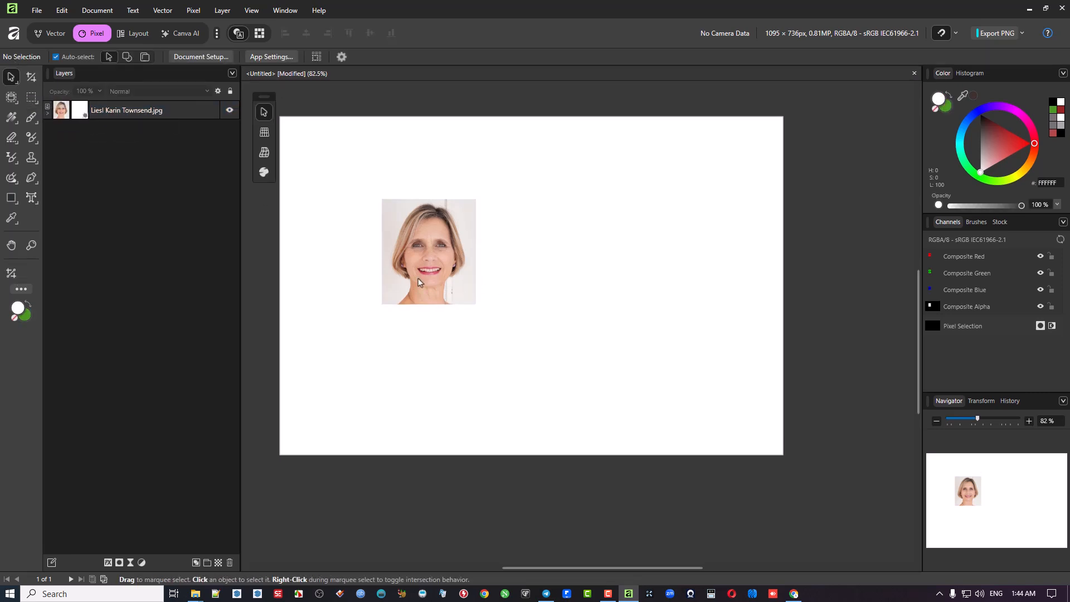
{"action": "left_click", "coordinate": [434, 270]}
{"action": "left_click_drag", "start_coordinate": [434, 270], "coordinate": [373, 326]}
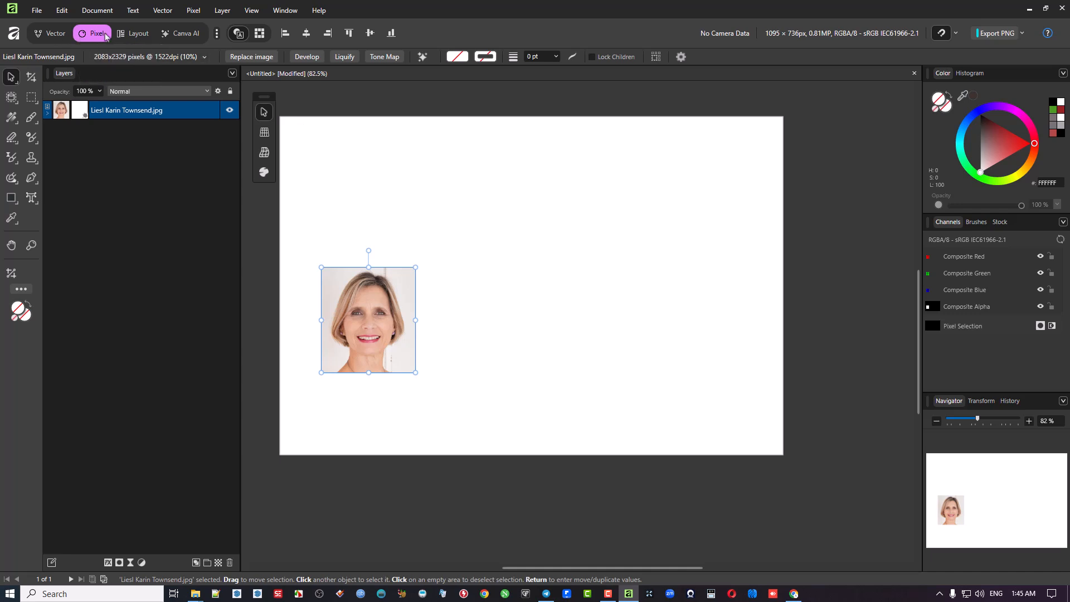
Locate the Picture Frame Rectangle Tool in the Layout studio and add it, after a separator, to the Pixel studio's Tools panel.
{"action": "left_click", "coordinate": [139, 34]}
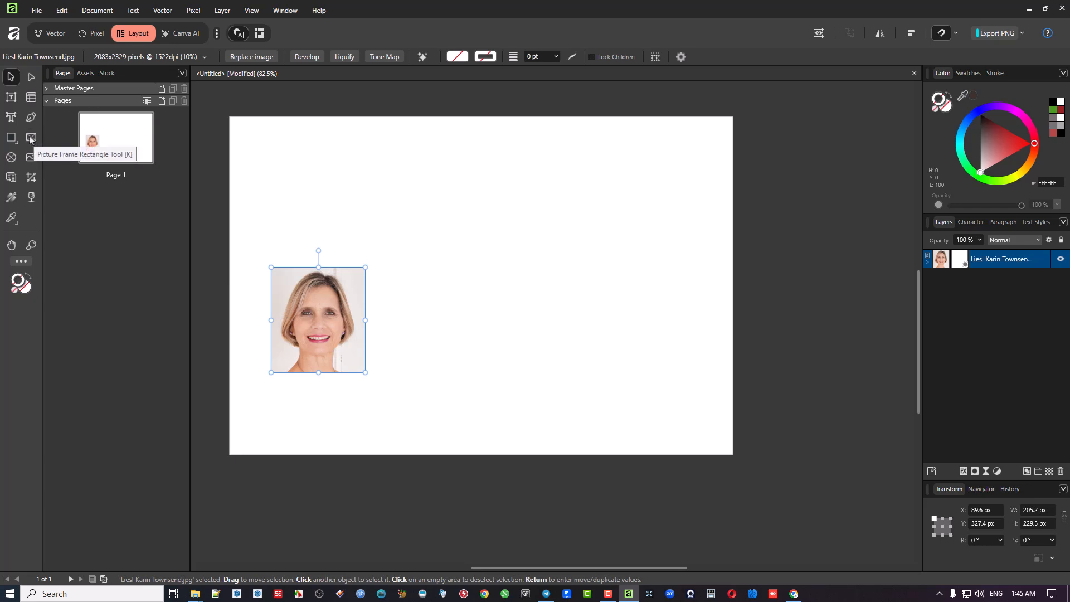
{"action": "left_click", "coordinate": [94, 32]}
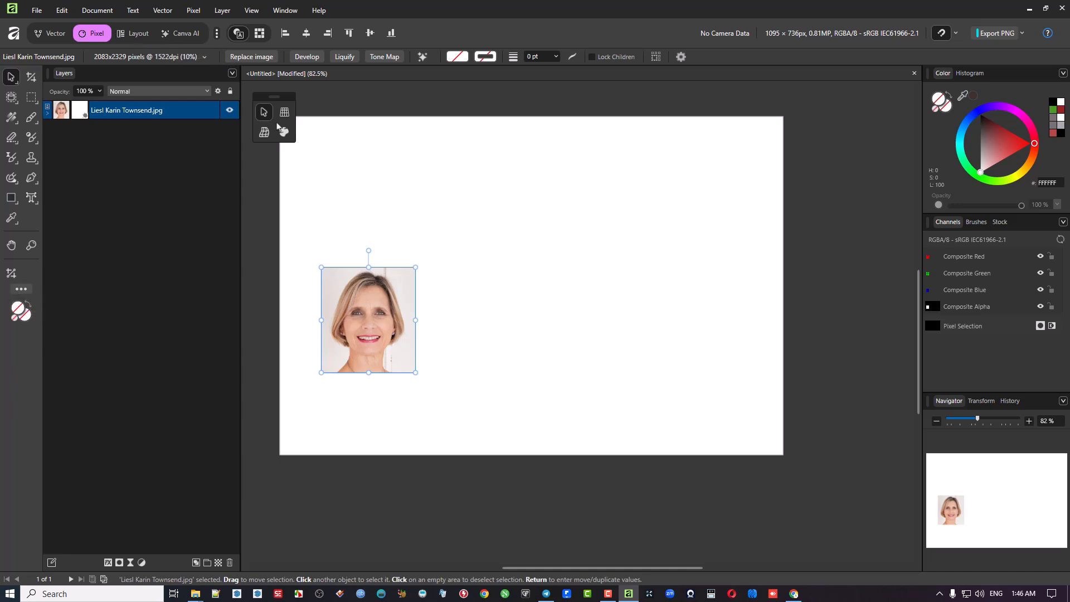
{"action": "left_click", "coordinate": [22, 290]}
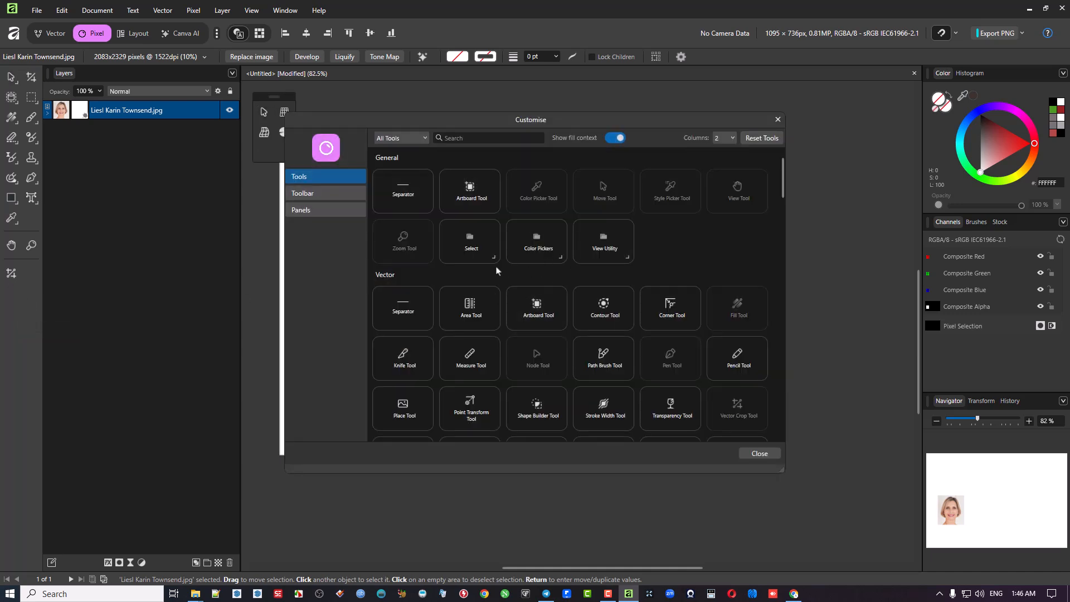
{"action": "scroll", "coordinate": [489, 281], "scroll_direction": "down", "scroll_amount": 3}
{"action": "scroll", "coordinate": [493, 292], "scroll_direction": "down", "scroll_amount": 1}
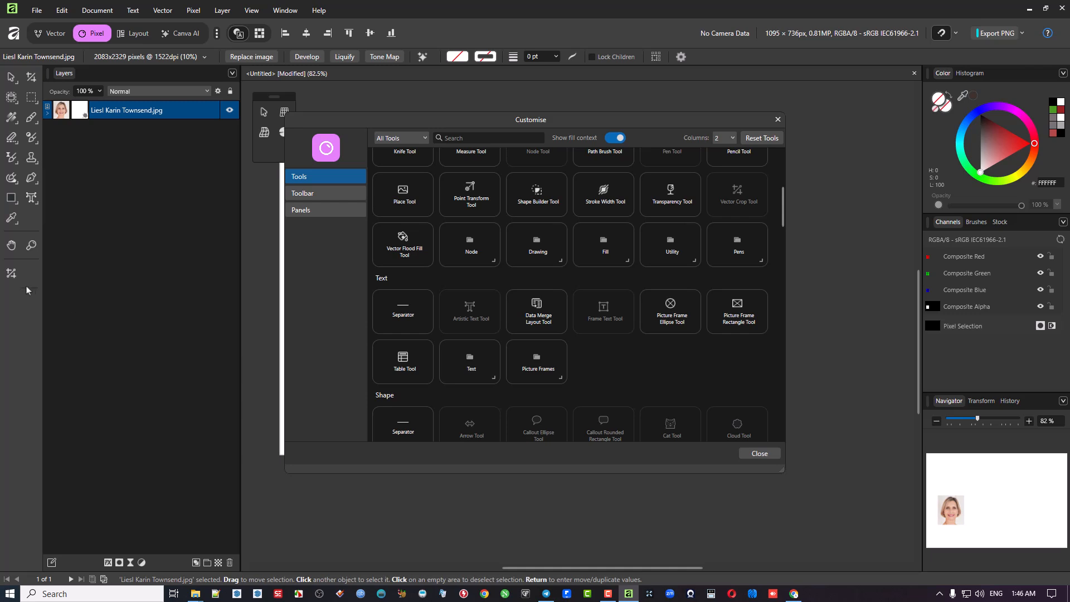
{"action": "left_click_drag", "start_coordinate": [19, 293], "coordinate": [21, 294]}
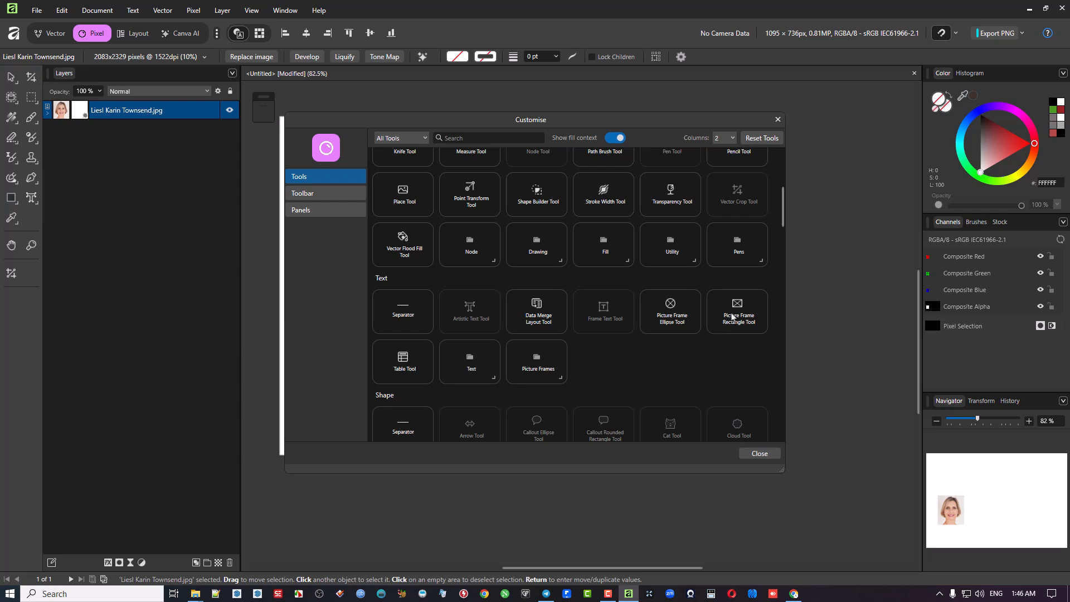
{"action": "left_click_drag", "start_coordinate": [15, 307], "coordinate": [12, 303]}
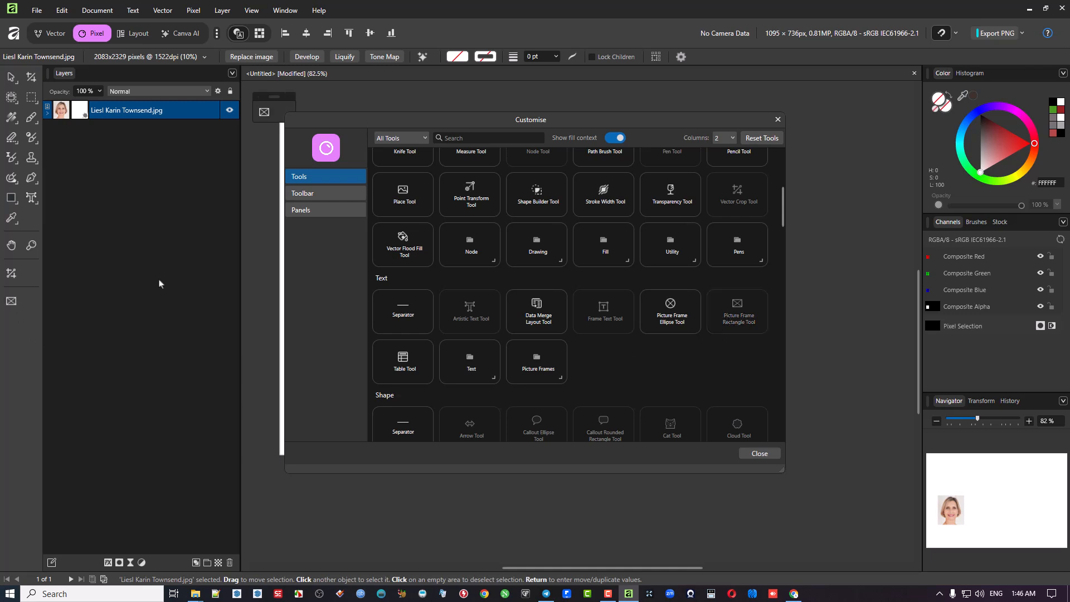
{"action": "left_click", "coordinate": [772, 453]}
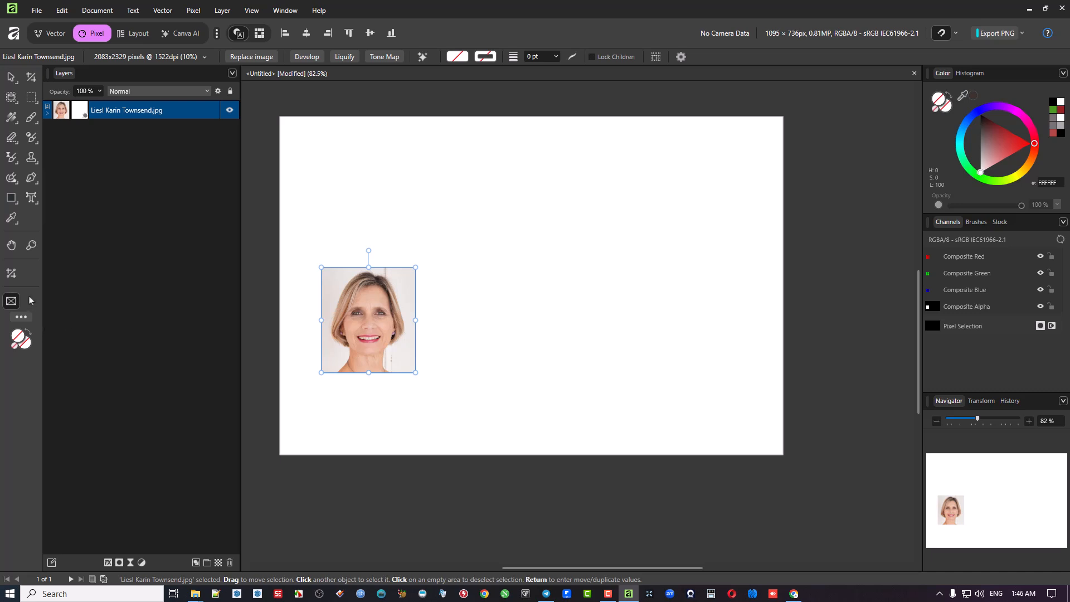
Draw a nearly square picture frame above and right of the portrait and load the 1920 x 1080 patio image into it.
{"action": "left_click", "coordinate": [12, 302]}
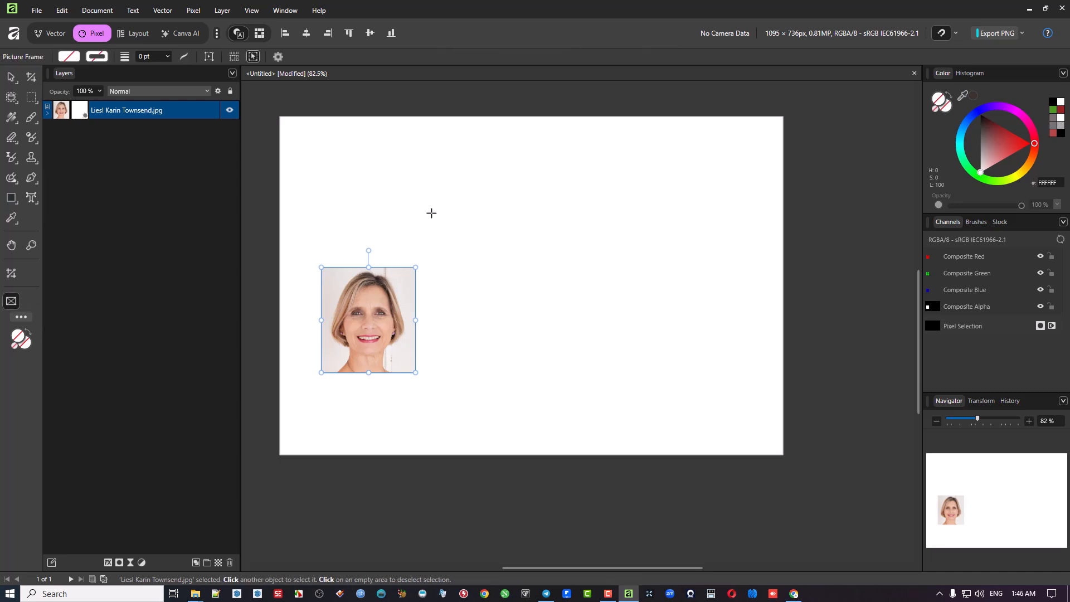
{"action": "left_click_drag", "start_coordinate": [502, 194], "coordinate": [631, 329]}
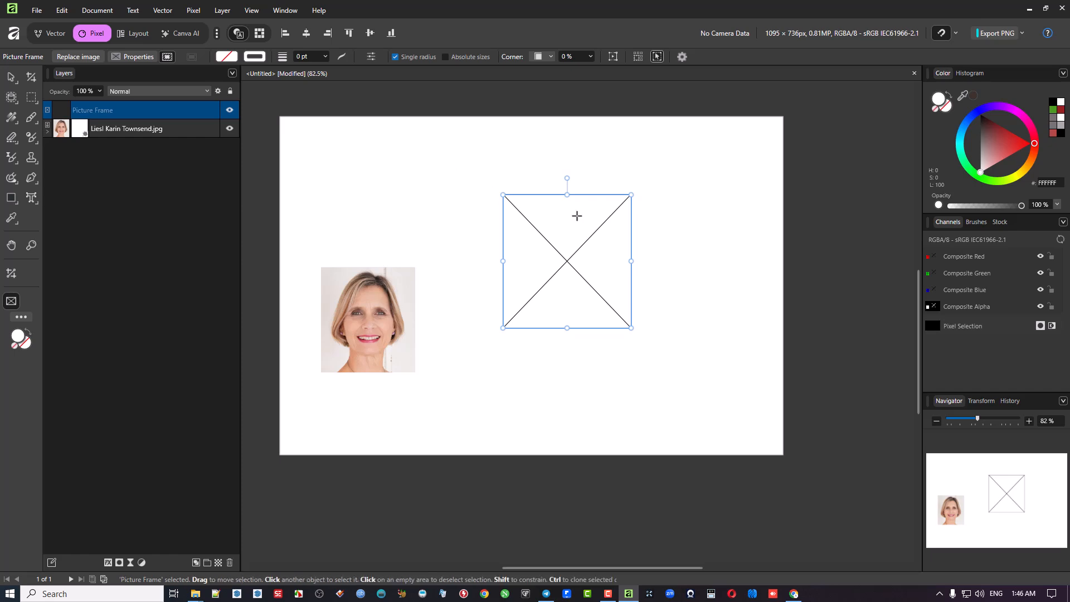
{"action": "left_click", "coordinate": [71, 58]}
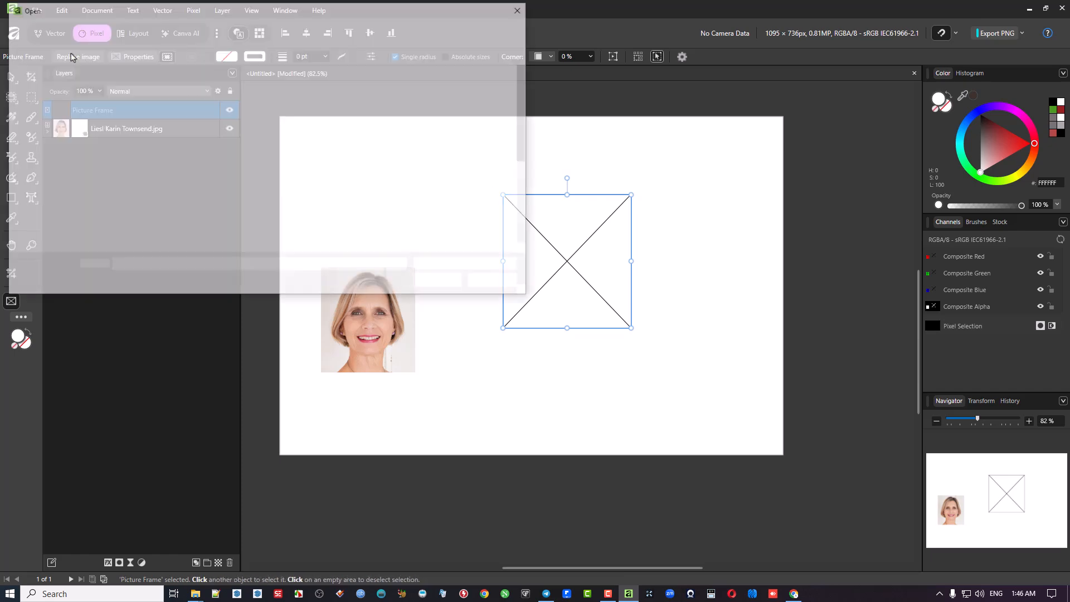
{"action": "left_click", "coordinate": [180, 236]}
{"action": "double_click", "coordinate": [180, 237]}
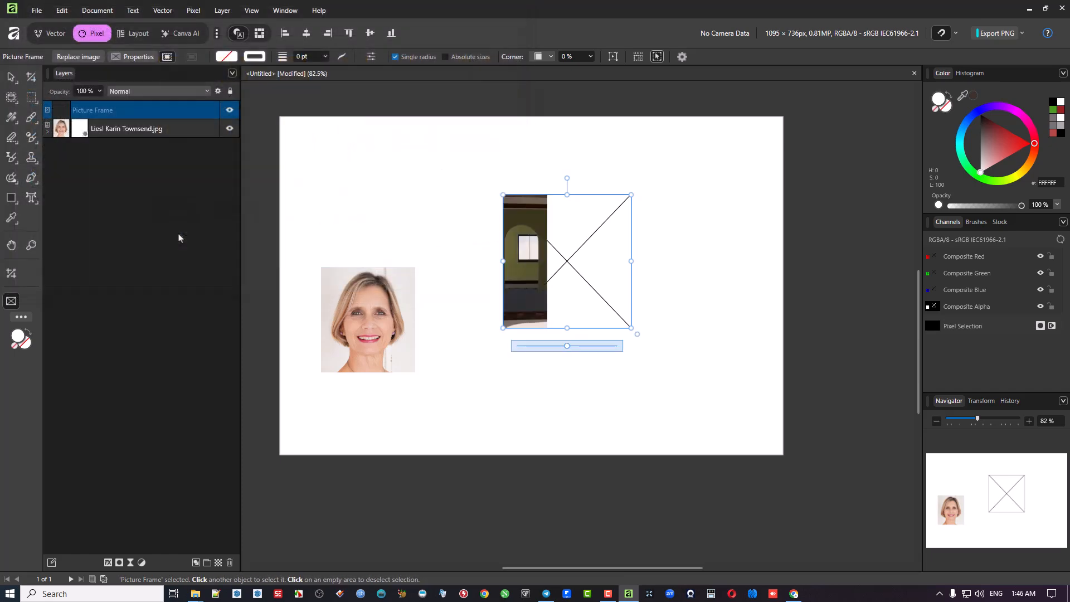
Scale the patio image down inside the picture frame so more of the scene fits, and return to the Move Tool.
{"action": "left_click_drag", "start_coordinate": [567, 348], "coordinate": [486, 354]}
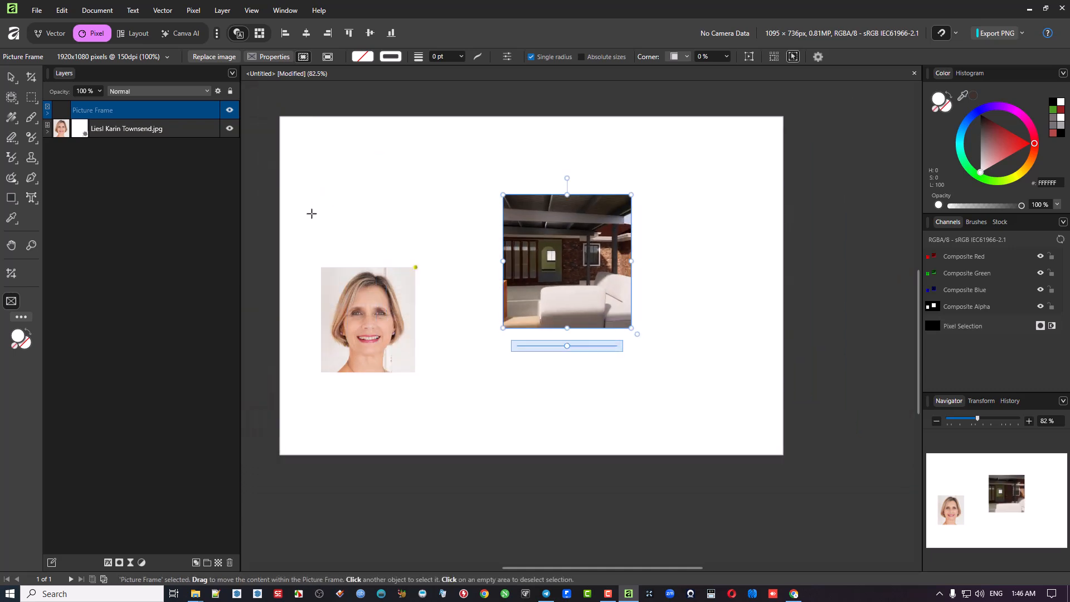
{"action": "left_click", "coordinate": [10, 76]}
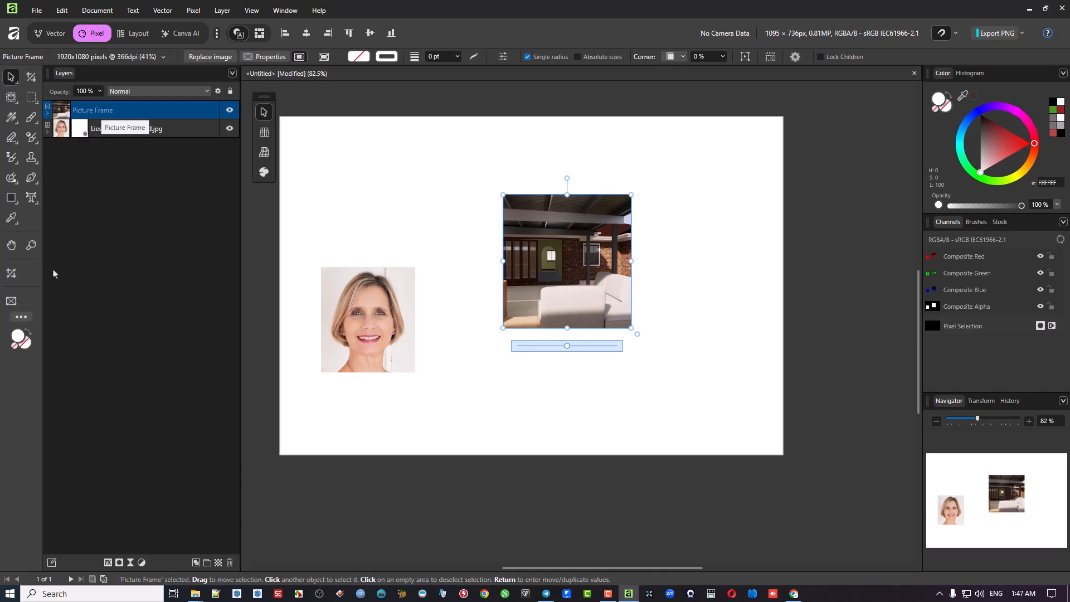
Open the Vector studio's Tools panel customization, try a one-column layout and restore two columns.
{"action": "left_click", "coordinate": [55, 34]}
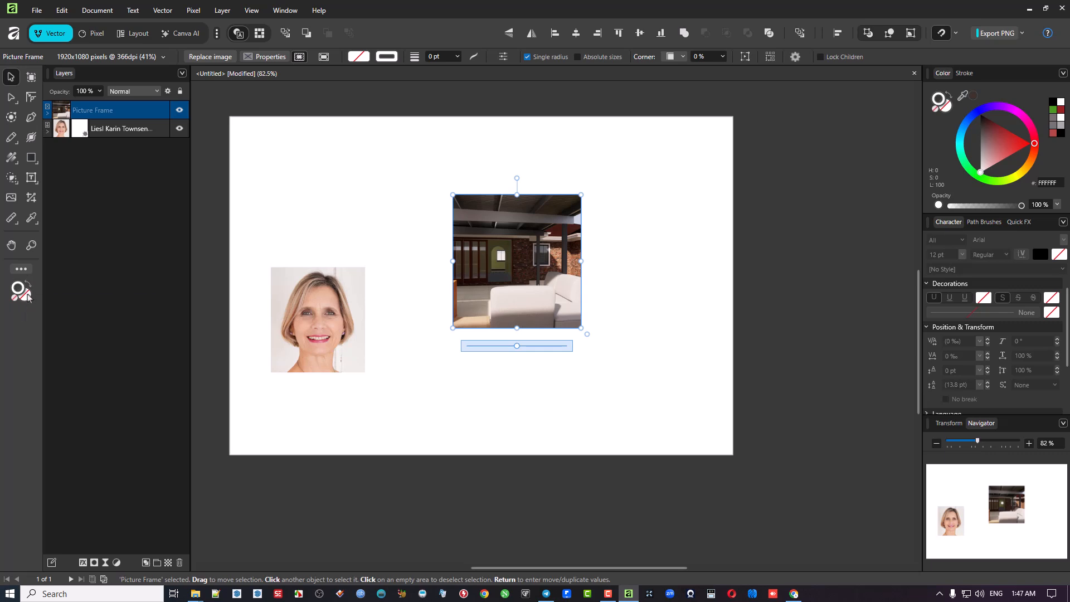
{"action": "left_click", "coordinate": [21, 271]}
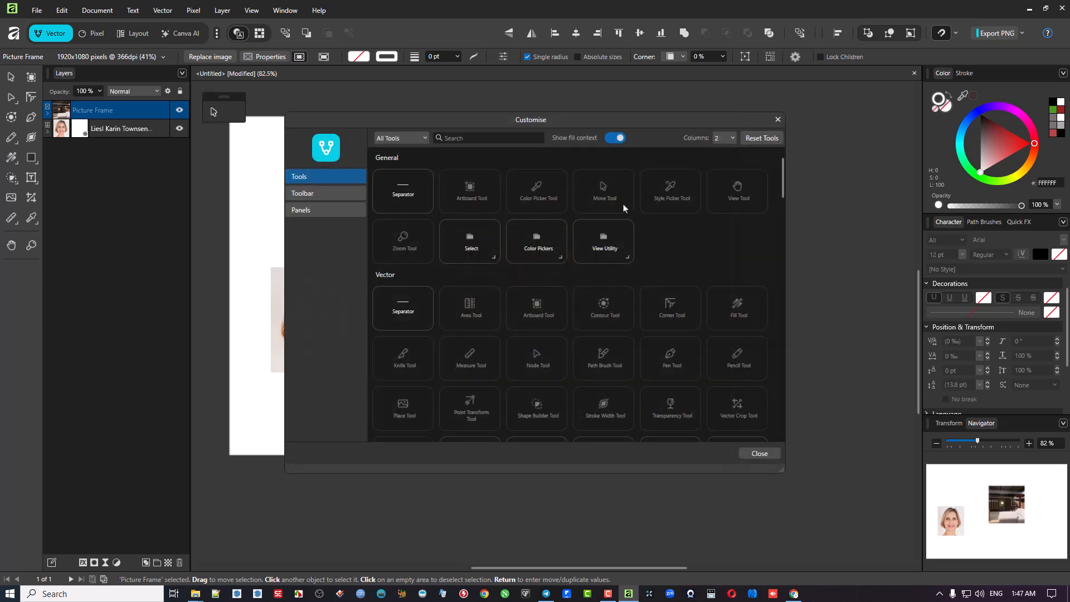
{"action": "left_click", "coordinate": [732, 138]}
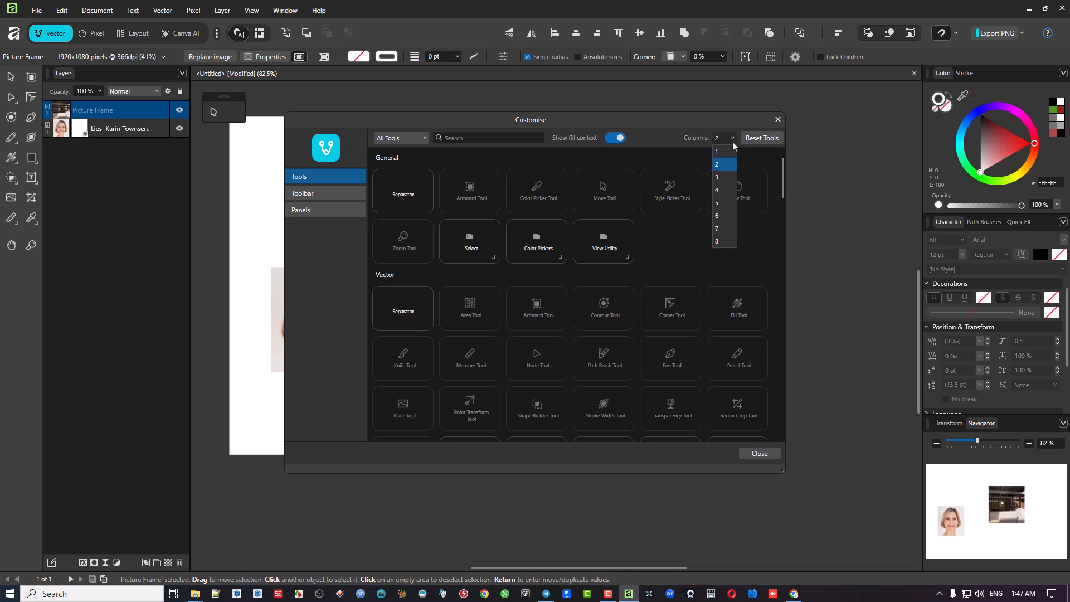
{"action": "left_click", "coordinate": [723, 152]}
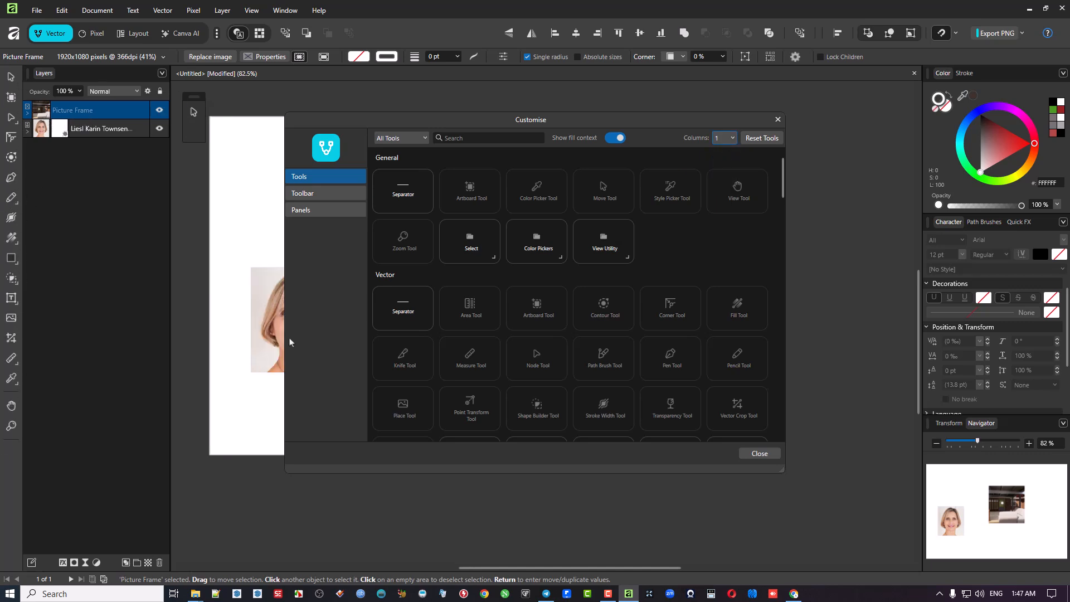
{"action": "left_click", "coordinate": [732, 138]}
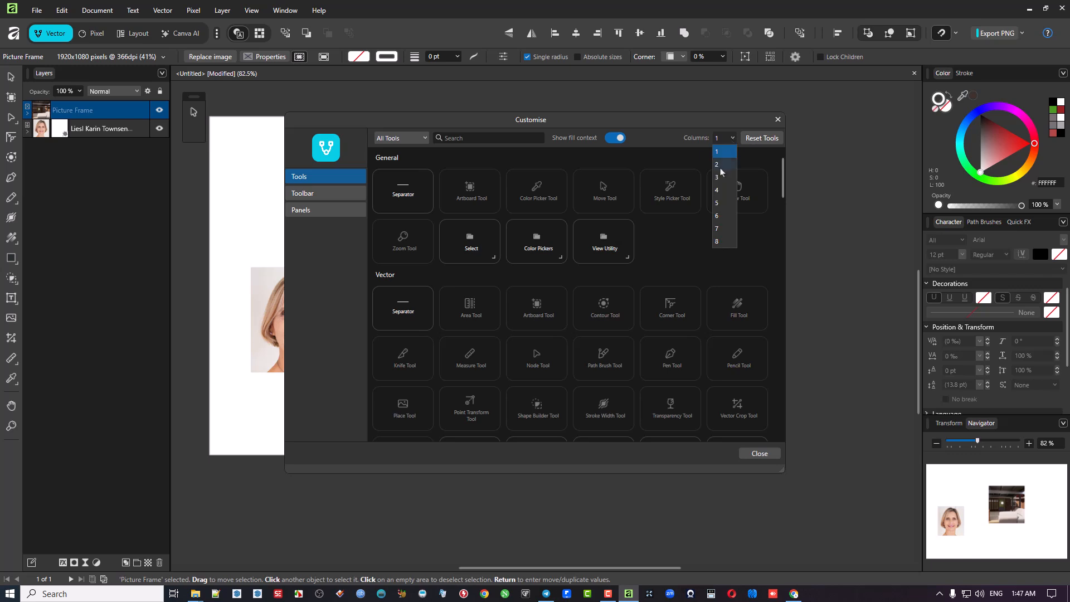
{"action": "left_click", "coordinate": [722, 165]}
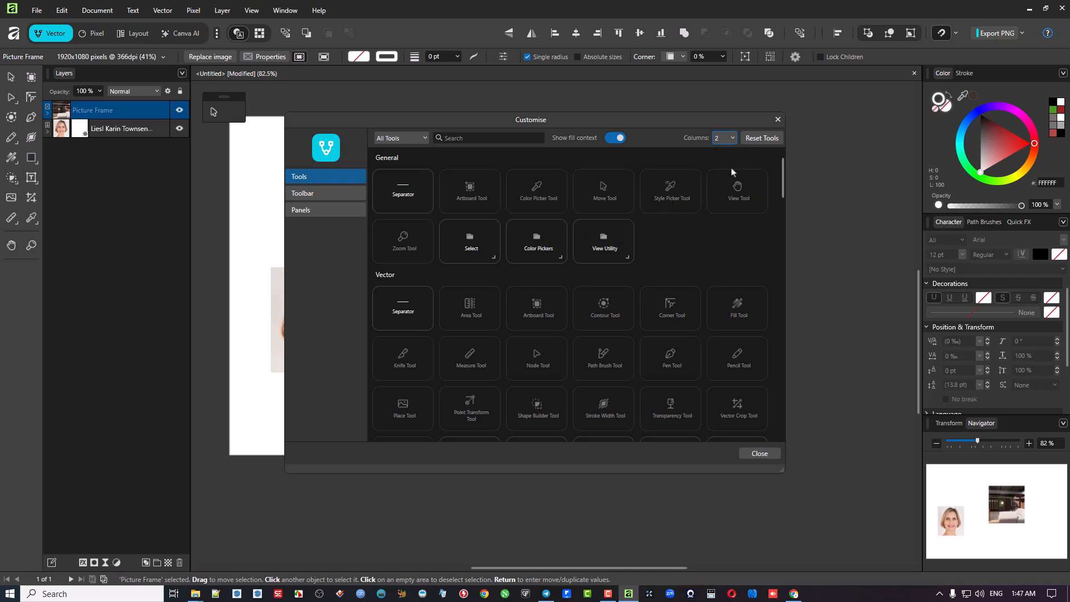
Switch to the Pixel studio and remove the Picture Frame Rectangle Tool from its Tools panel.
{"action": "left_click", "coordinate": [96, 35]}
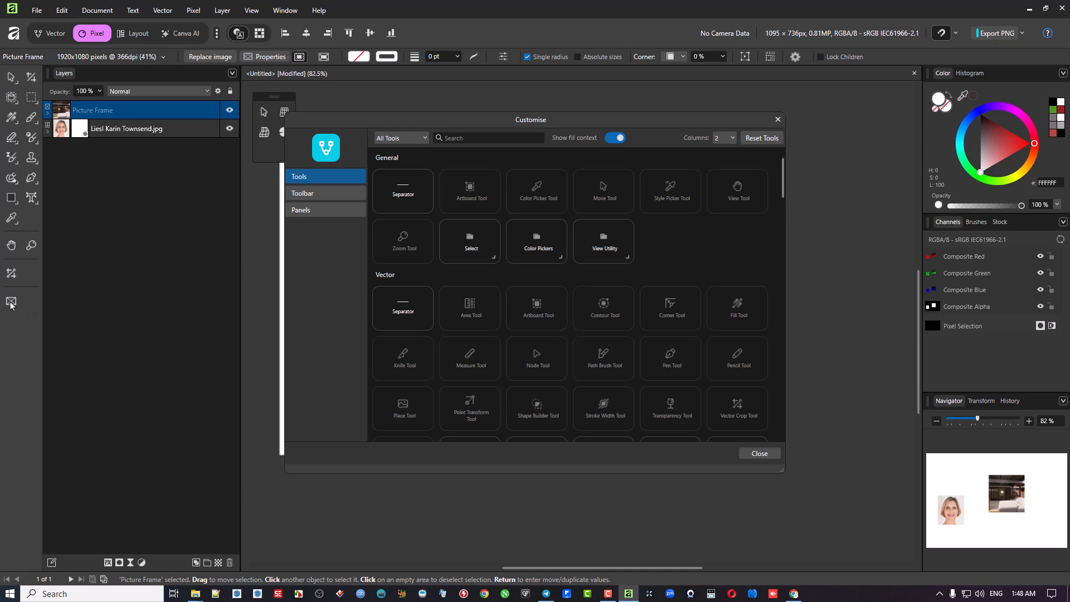
{"action": "left_click_drag", "start_coordinate": [10, 304], "coordinate": [678, 273]}
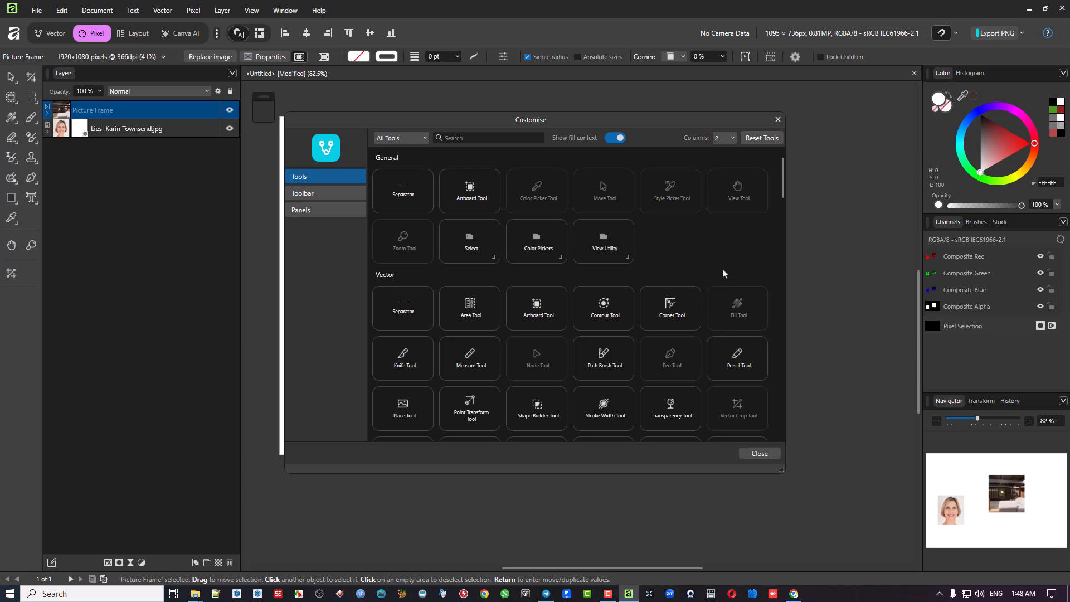
Try adding the Knife Tool below the Vector Crop Tool in the Pixel studio's Tools panel, and remove it again.
{"action": "scroll", "coordinate": [692, 285], "scroll_direction": "down", "scroll_amount": 1}
{"action": "scroll", "coordinate": [691, 285], "scroll_direction": "down", "scroll_amount": 4}
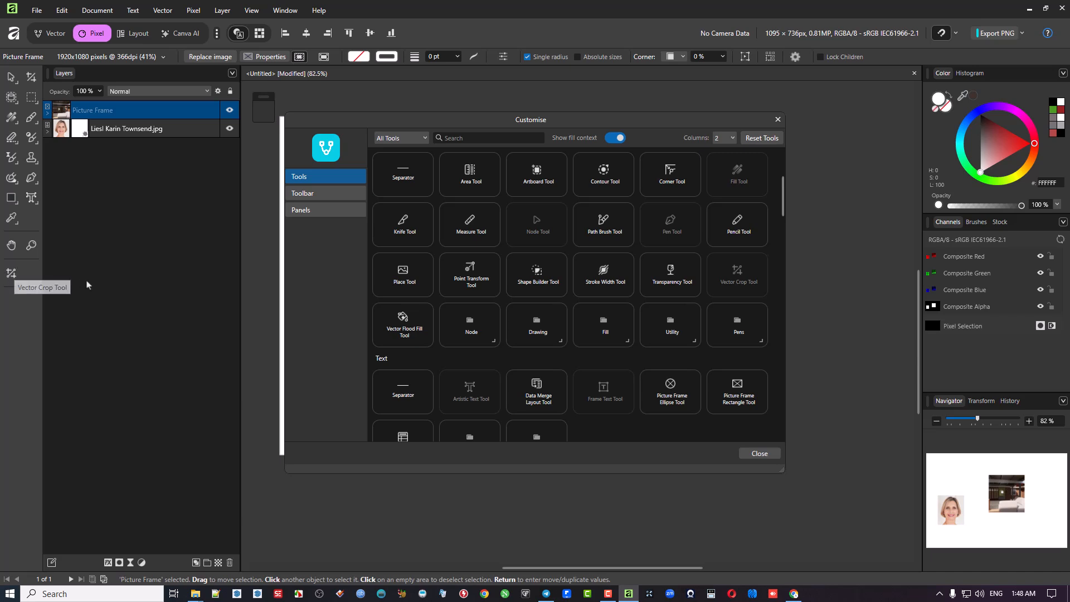
{"action": "left_click_drag", "start_coordinate": [414, 231], "coordinate": [30, 287]}
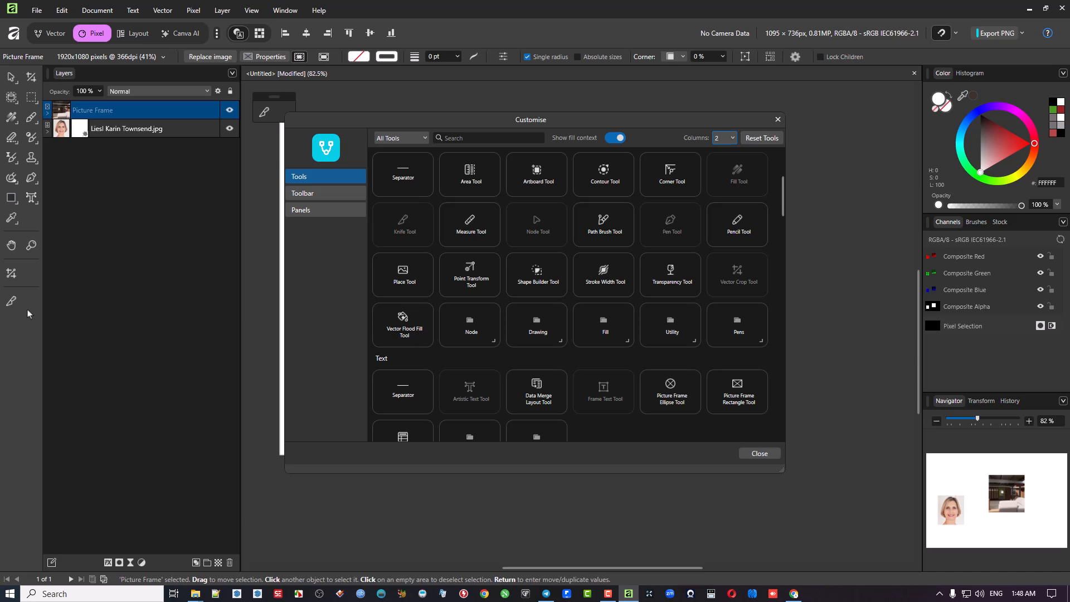
{"action": "left_click_drag", "start_coordinate": [470, 276], "coordinate": [506, 327]}
{"action": "left_click_drag", "start_coordinate": [8, 303], "coordinate": [491, 265]}
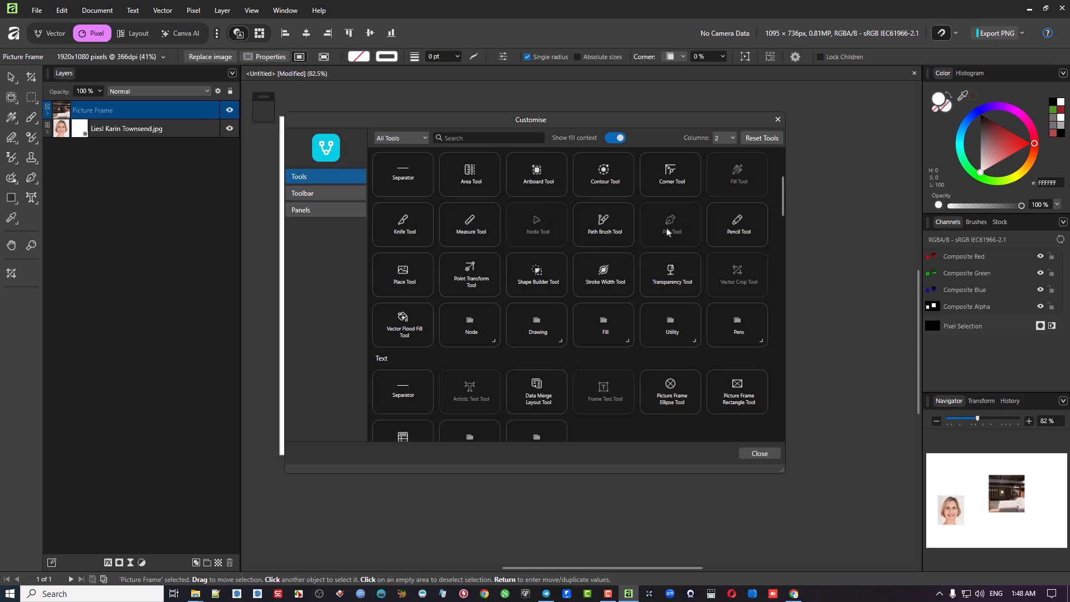
Look through the tool categories down to Photo, finish customizing the Tools panel and activate the text tool.
{"action": "scroll", "coordinate": [669, 233], "scroll_direction": "up", "scroll_amount": 3}
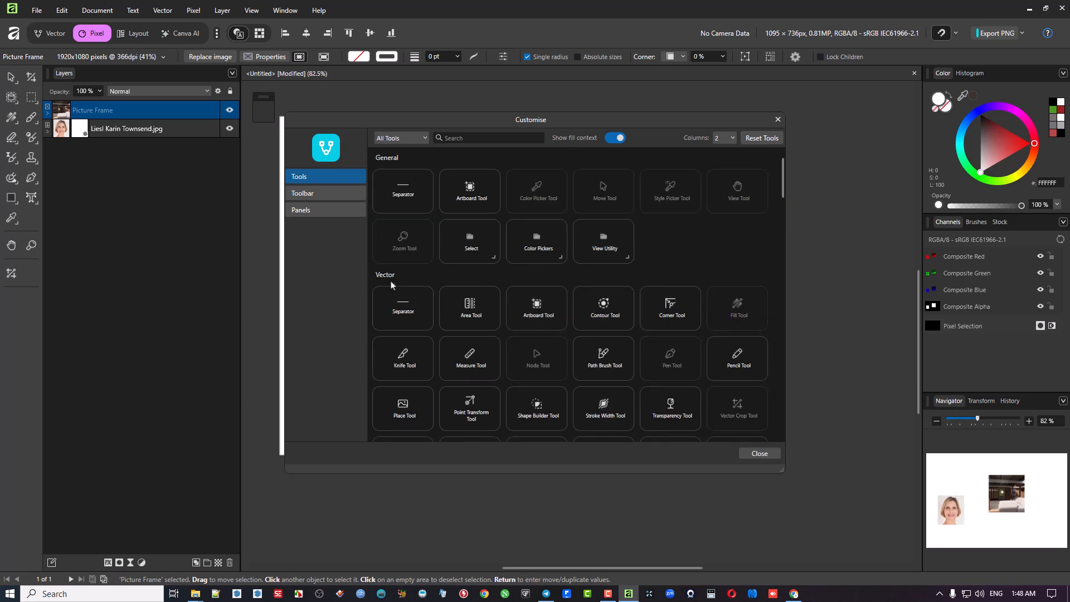
{"action": "scroll", "coordinate": [392, 284], "scroll_direction": "down", "scroll_amount": 3}
{"action": "scroll", "coordinate": [414, 325], "scroll_direction": "down", "scroll_amount": 7}
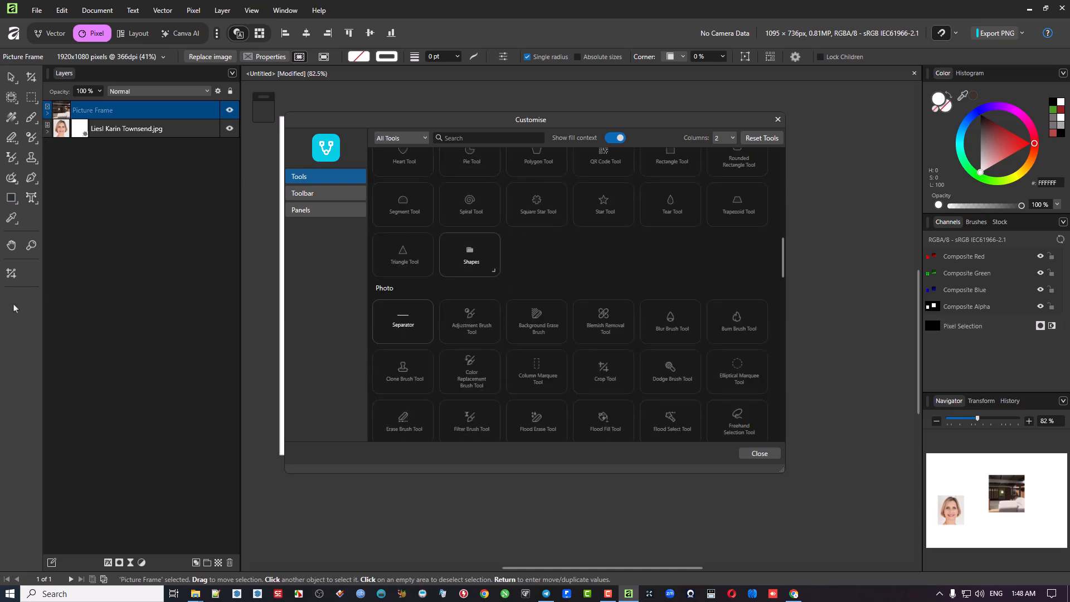
{"action": "left_click", "coordinate": [33, 199]}
{"action": "left_click", "coordinate": [760, 454]}
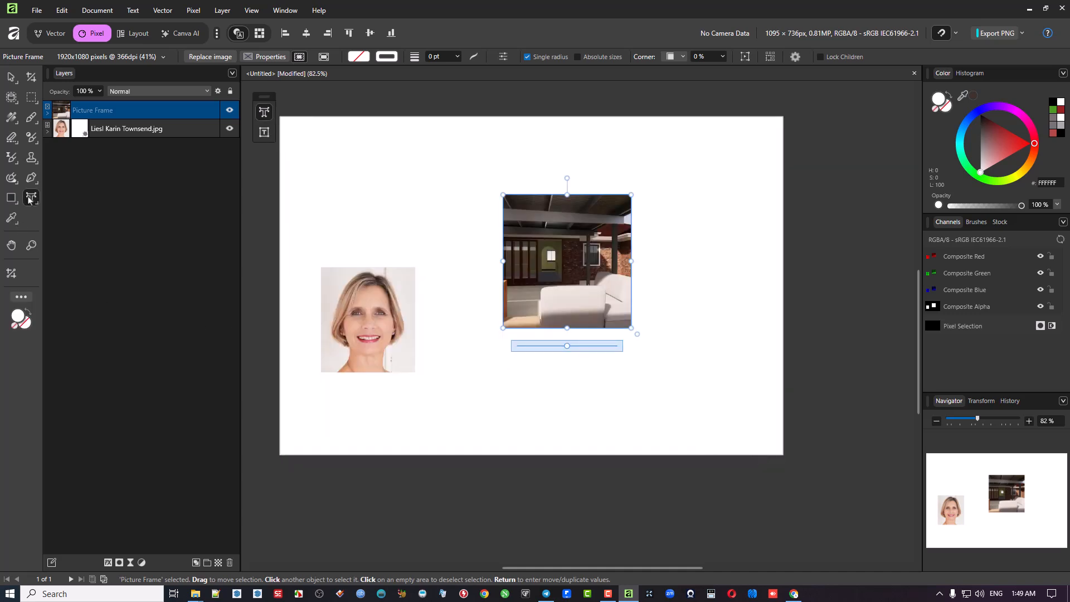
Turn off the Sub-Tools display and choose the Frame Text Tool from the text tool group.
{"action": "right_click", "coordinate": [29, 200]}
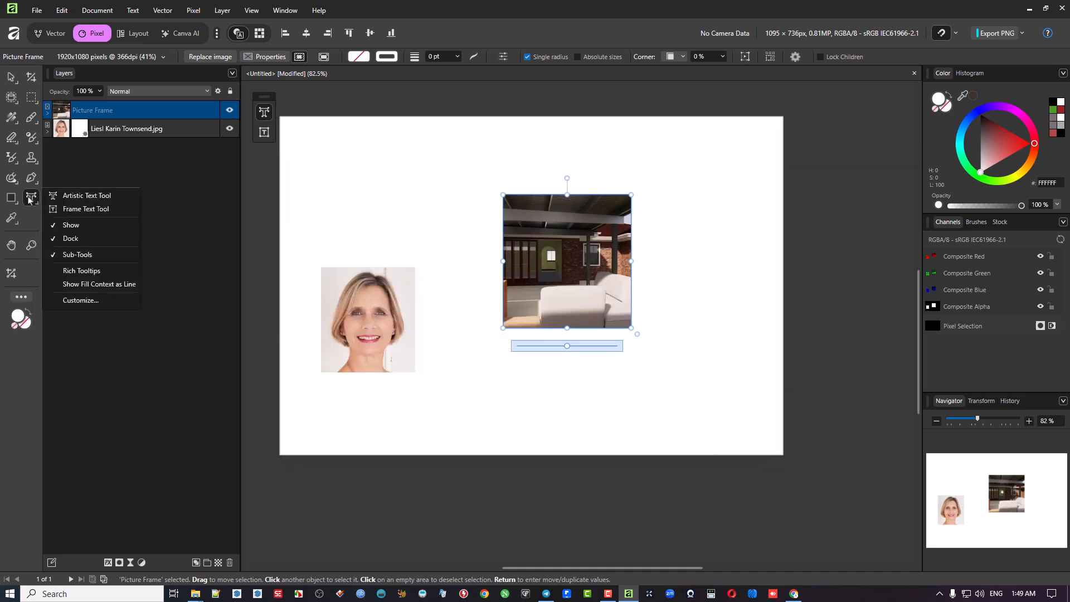
{"action": "left_click", "coordinate": [86, 260]}
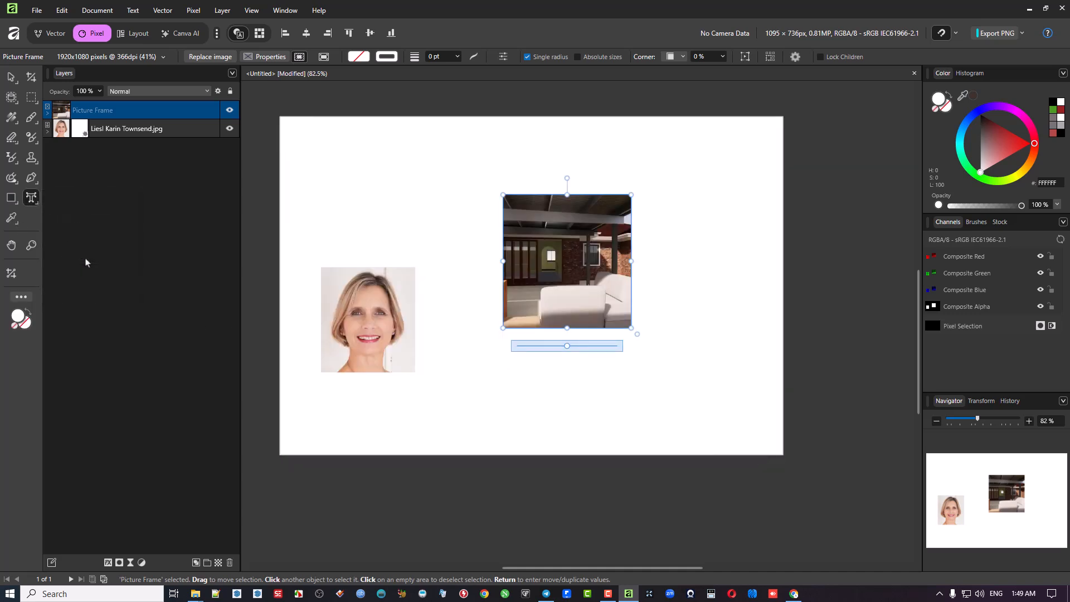
{"action": "left_click", "coordinate": [34, 202]}
{"action": "left_click", "coordinate": [62, 208]}
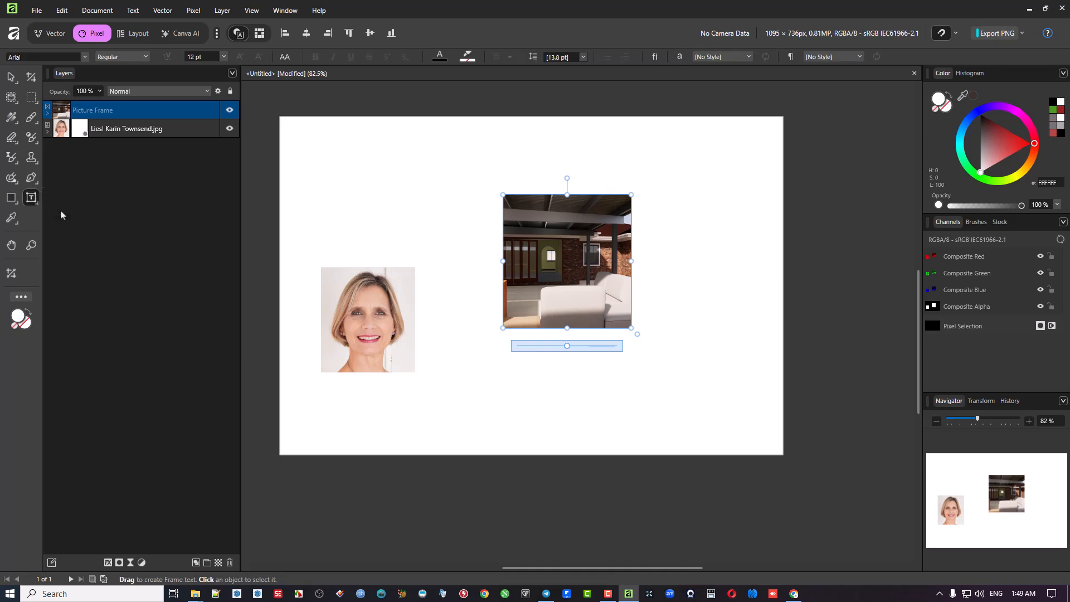
Open the Pixel studio's customization and look through the items that can be added to its toolbar.
{"action": "left_click", "coordinate": [22, 297]}
{"action": "left_click", "coordinate": [26, 300]}
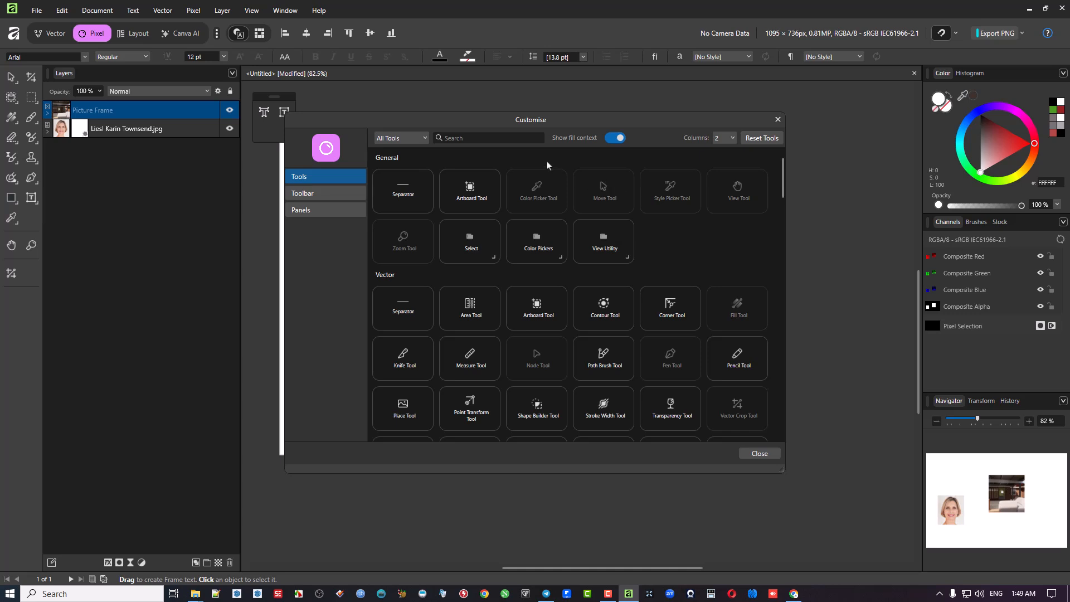
{"action": "left_click_drag", "start_coordinate": [574, 119], "coordinate": [625, 105]}
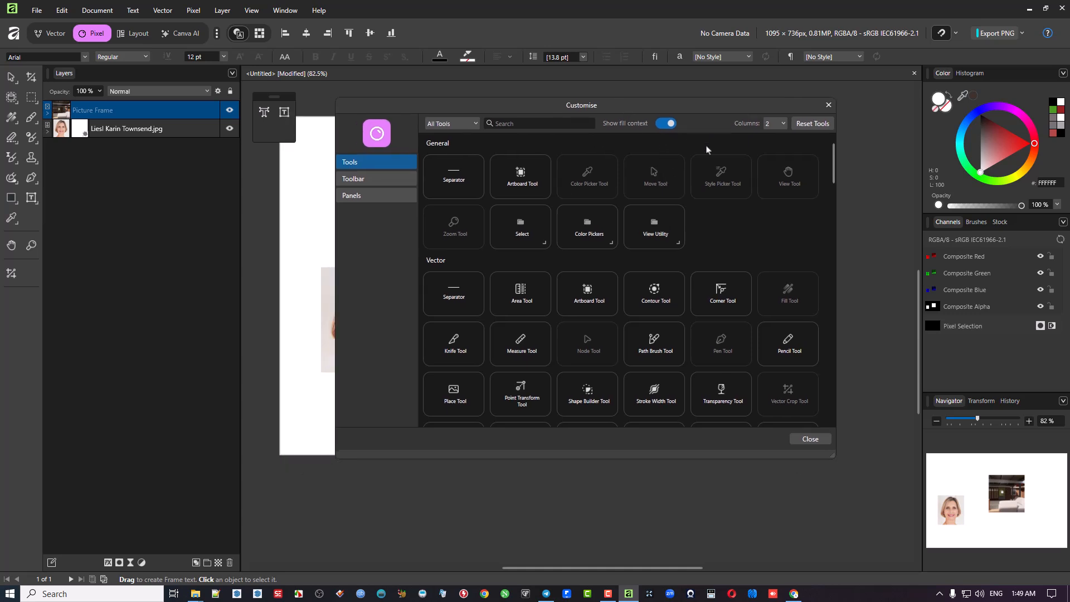
{"action": "left_click", "coordinate": [377, 178]}
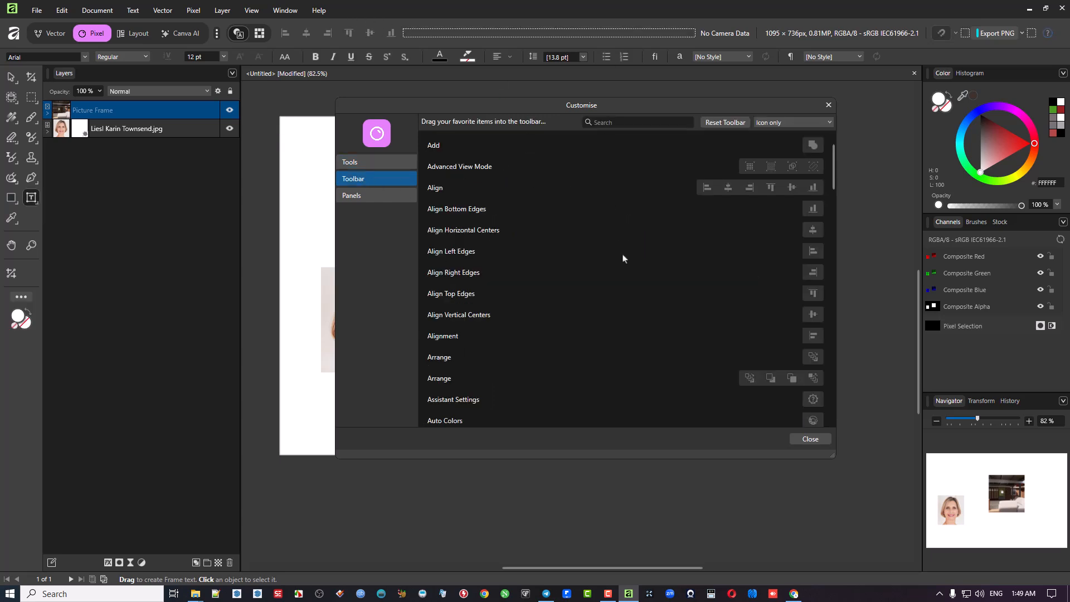
{"action": "scroll", "coordinate": [623, 258], "scroll_direction": "down", "scroll_amount": 15}
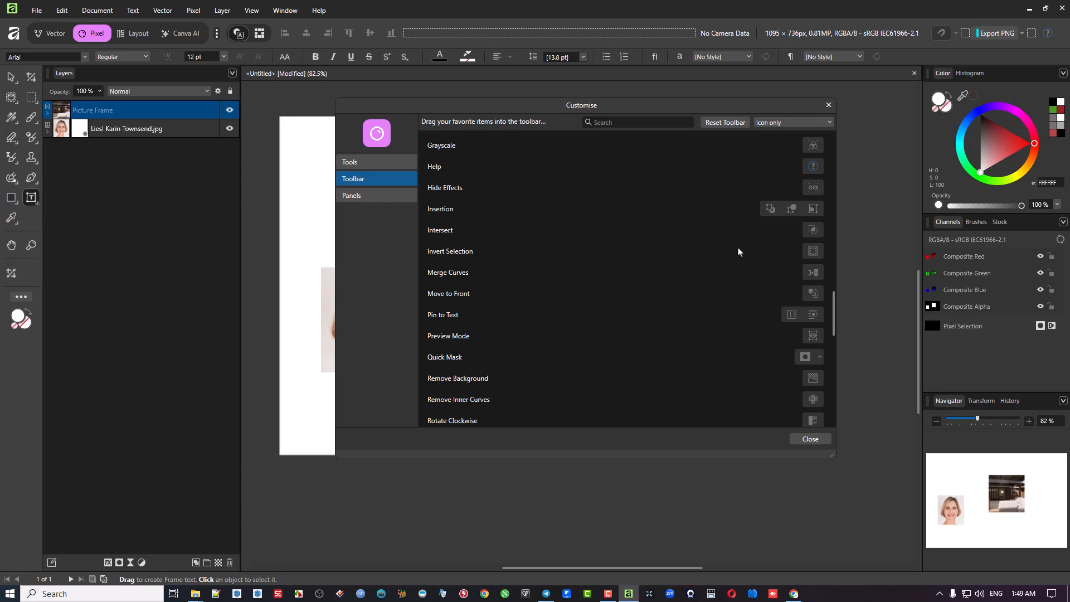
{"action": "scroll", "coordinate": [739, 252], "scroll_direction": "down", "scroll_amount": 10}
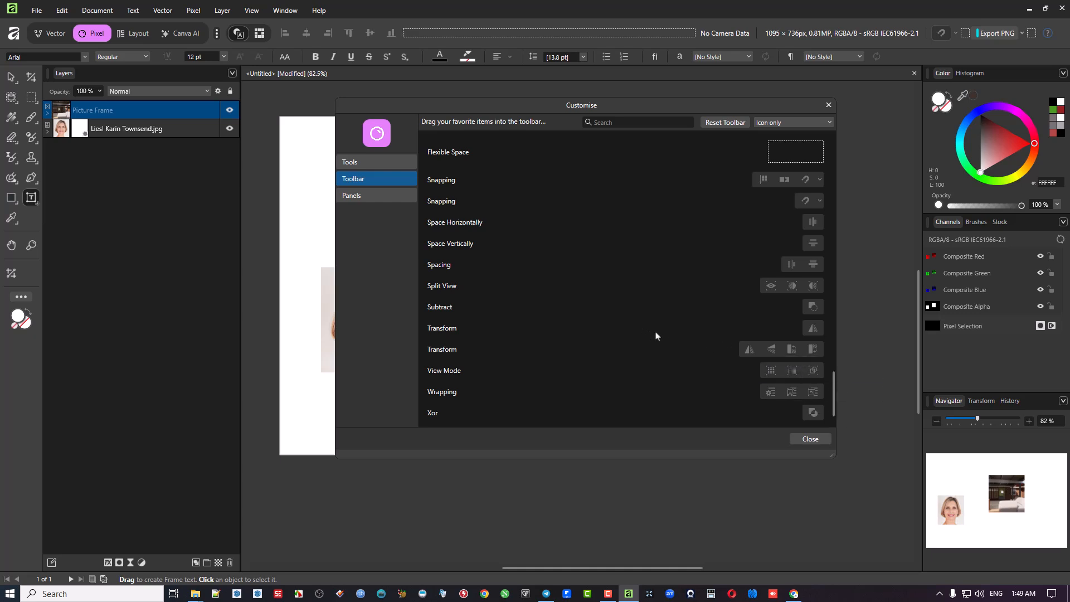
{"action": "scroll", "coordinate": [653, 334], "scroll_direction": "up", "scroll_amount": 10}
{"action": "scroll", "coordinate": [641, 319], "scroll_direction": "up", "scroll_amount": 1}
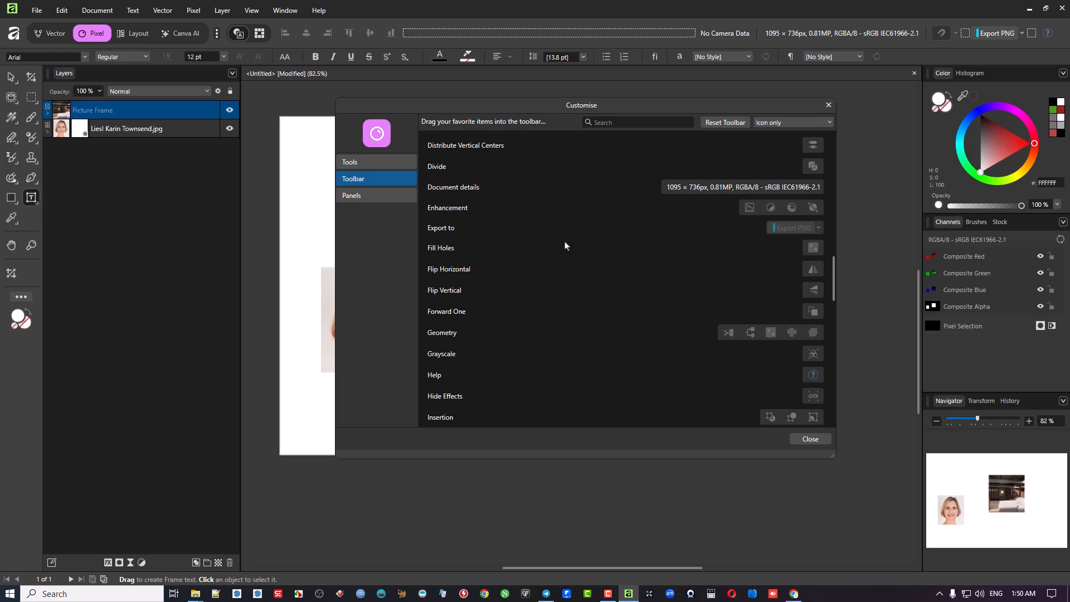
View the panels that can be enabled in the Pixel studio and compare them with the Pixel group in the Window menu.
{"action": "left_click", "coordinate": [385, 197]}
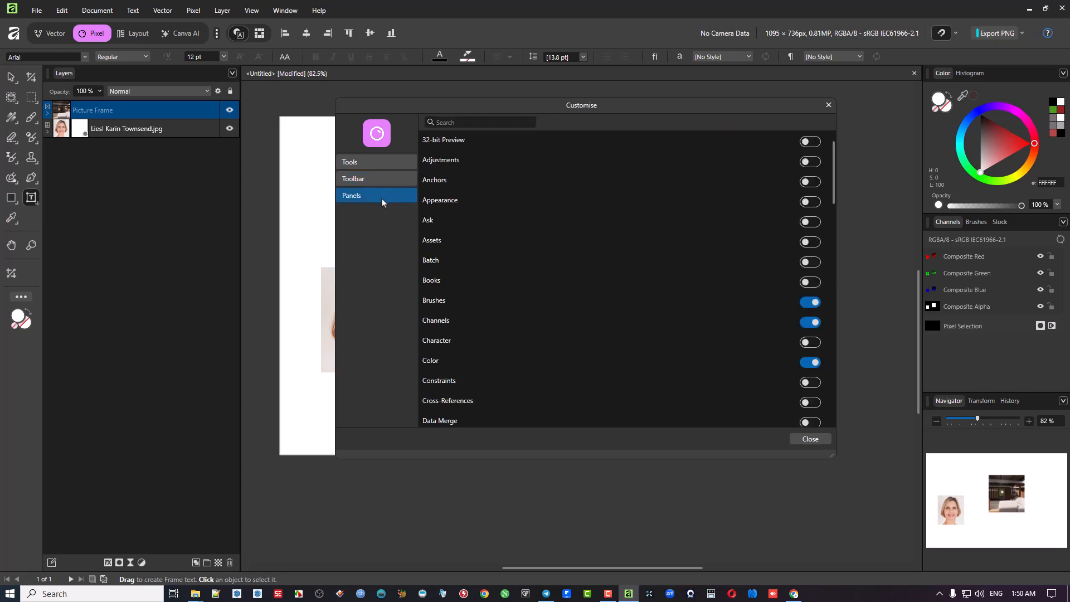
{"action": "left_click", "coordinate": [284, 15]}
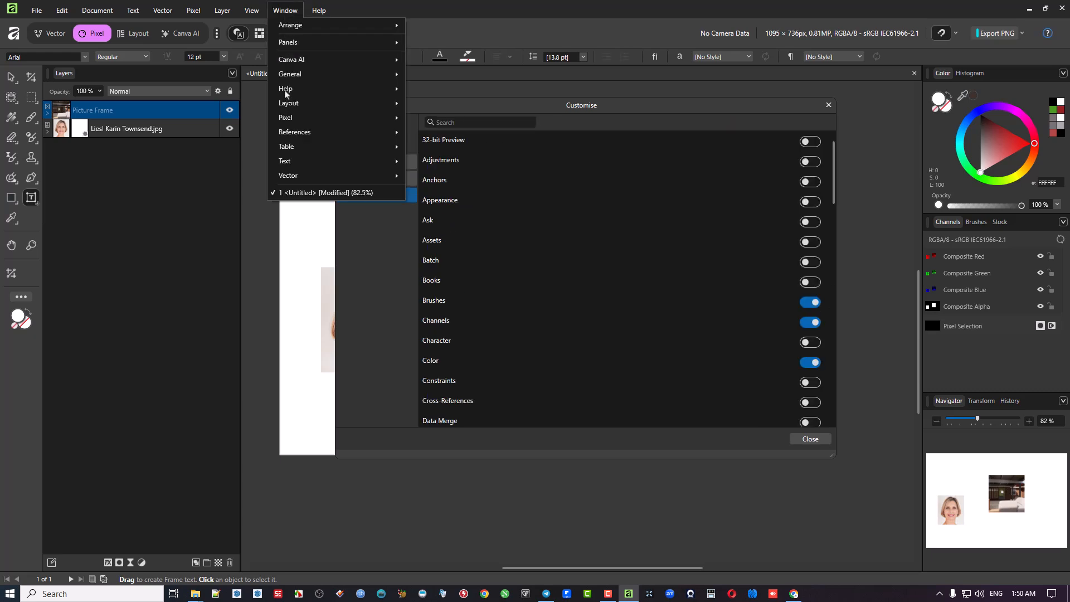
{"action": "mouse_move", "coordinate": [337, 118]}
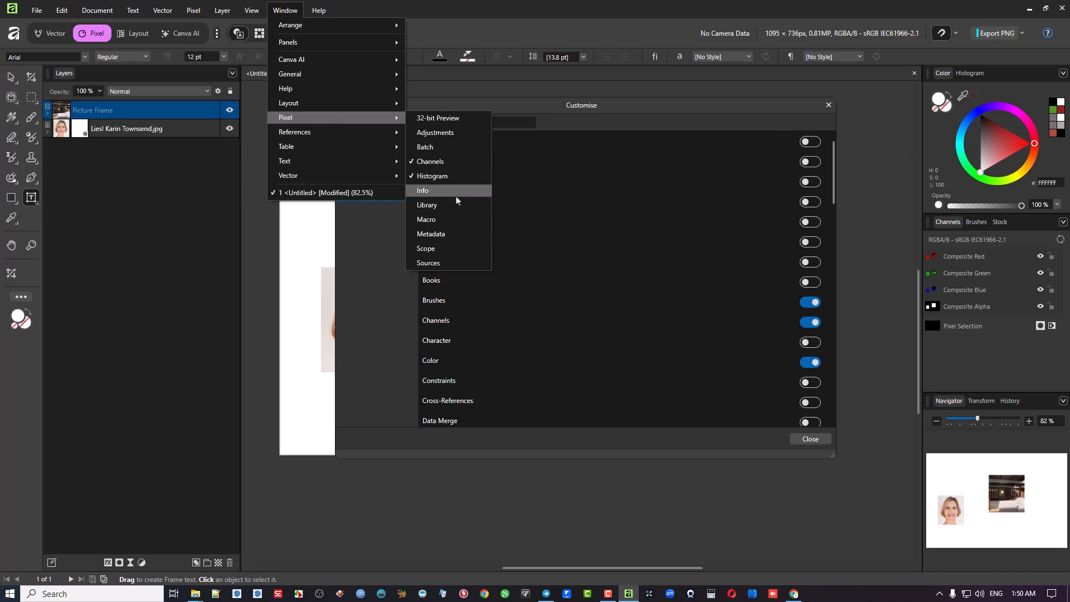
{"action": "left_click", "coordinate": [868, 176]}
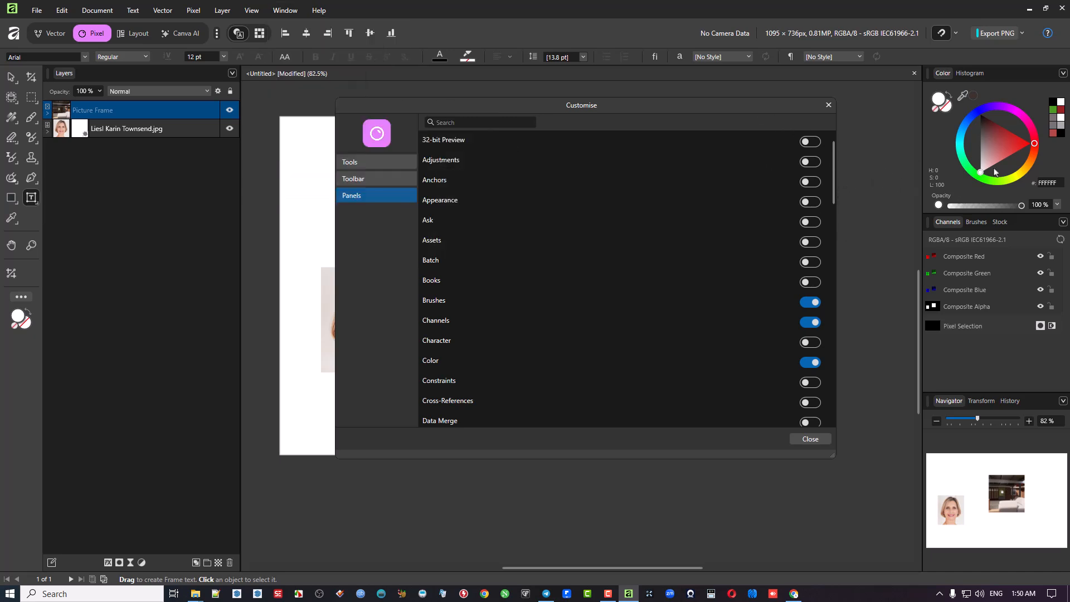
Undock the Color panel, switch its visibility off and on, and dock it back beside Histogram.
{"action": "left_click_drag", "start_coordinate": [943, 74], "coordinate": [782, 134]}
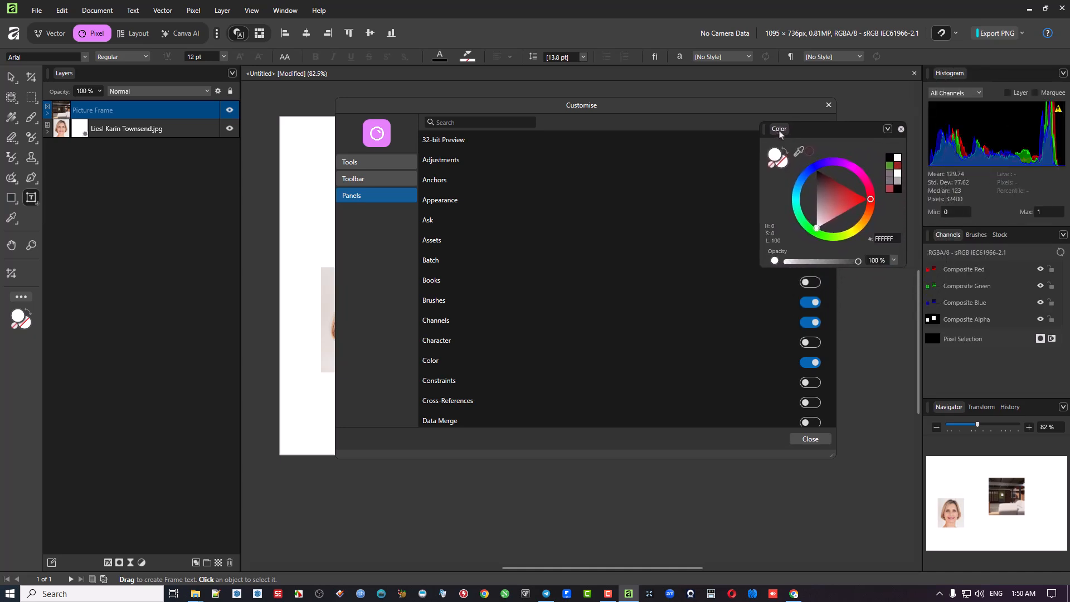
{"action": "left_click", "coordinate": [814, 363]}
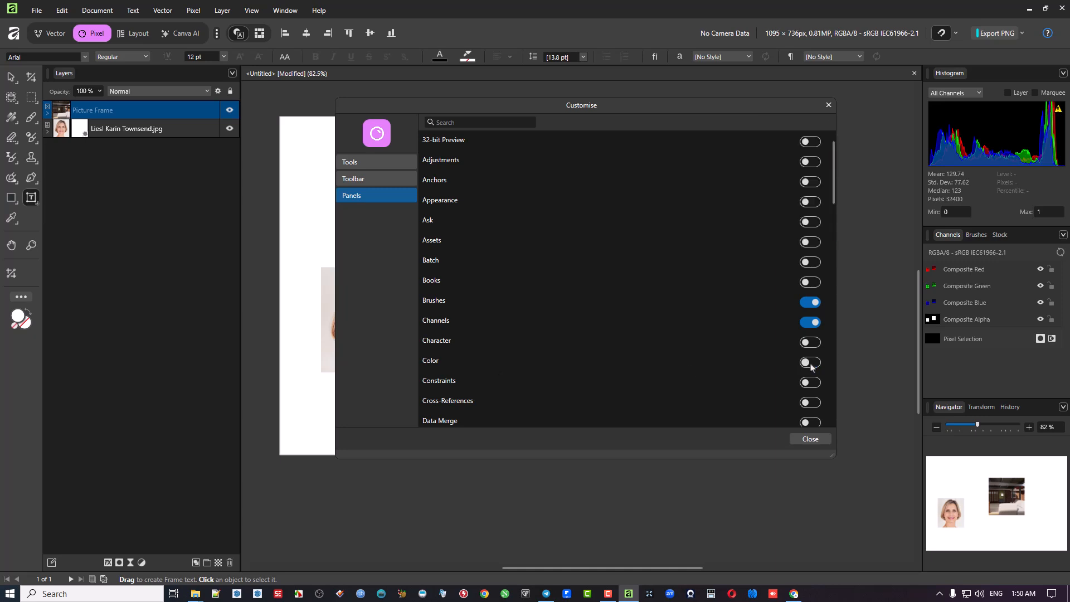
{"action": "left_click", "coordinate": [813, 363]}
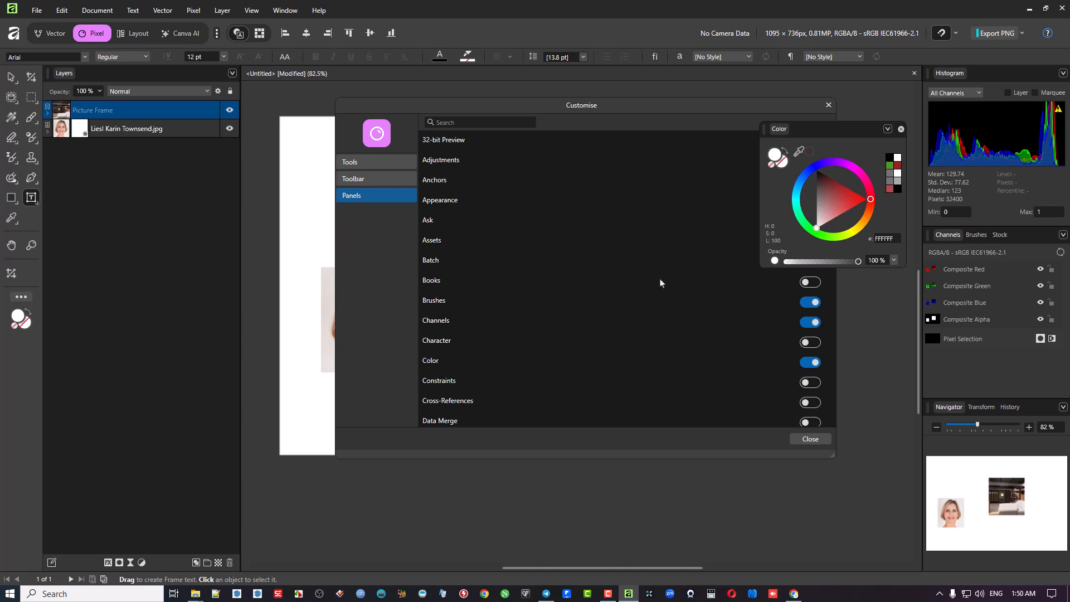
{"action": "left_click_drag", "start_coordinate": [776, 133], "coordinate": [949, 79]}
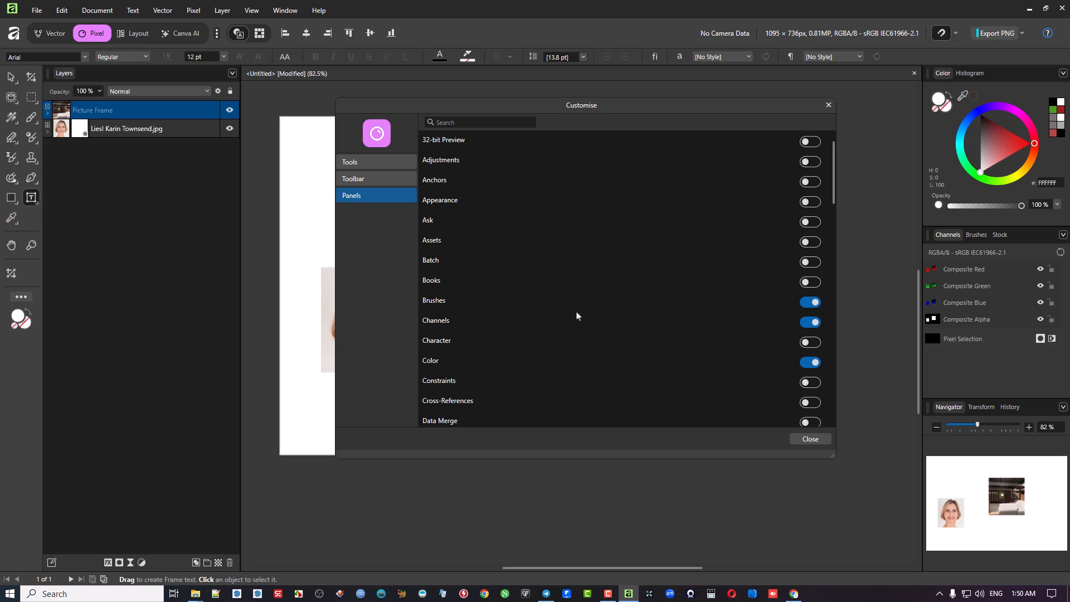
Look further through the panel list and compare the Color and Stroke panels in the Vector studio.
{"action": "scroll", "coordinate": [577, 316], "scroll_direction": "down", "scroll_amount": 5}
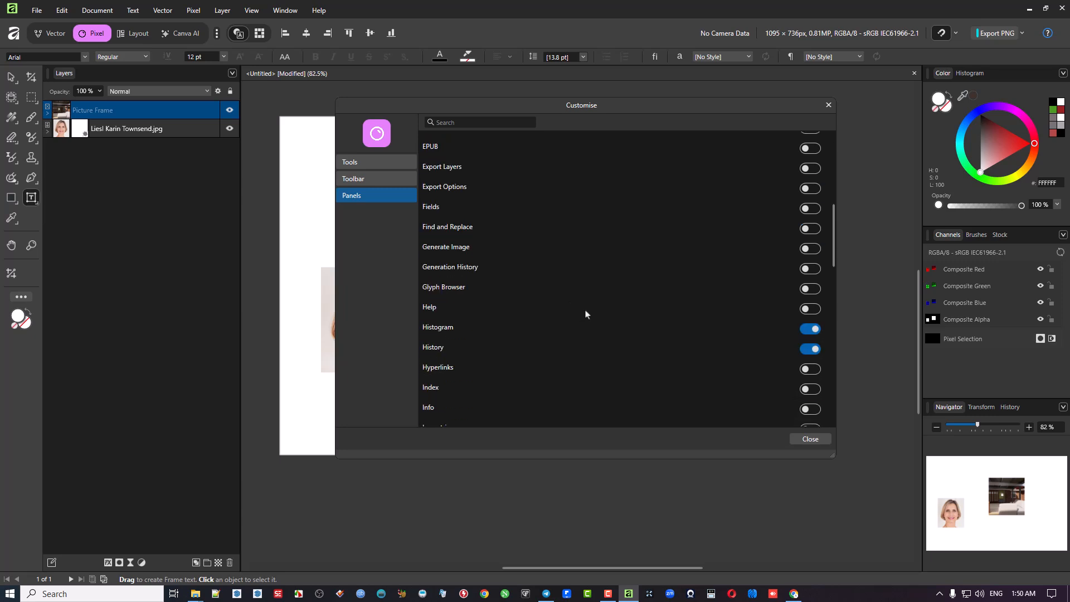
{"action": "scroll", "coordinate": [593, 313], "scroll_direction": "down", "scroll_amount": 3}
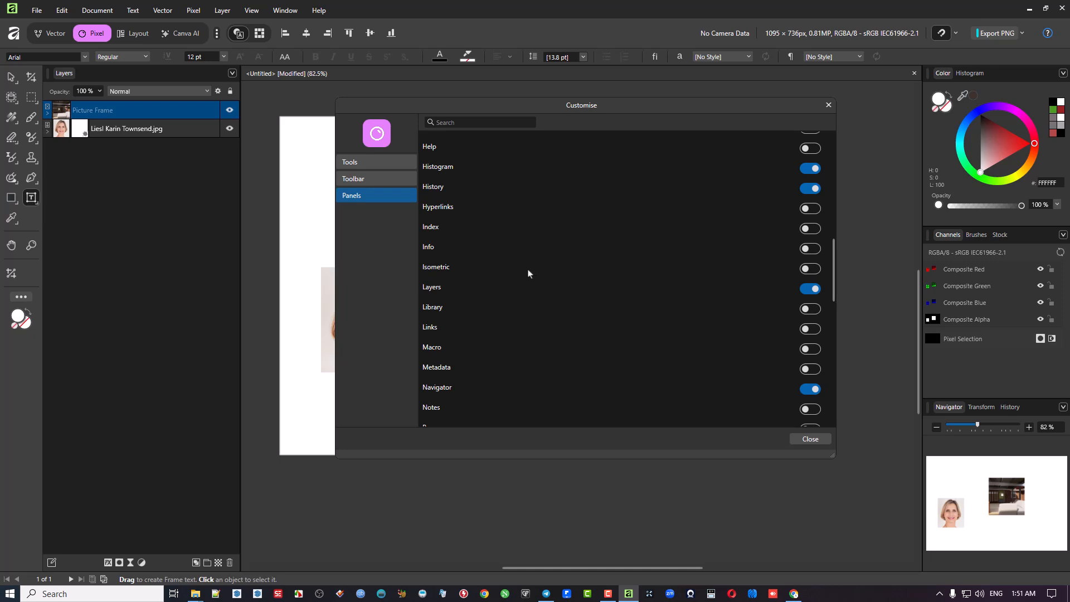
{"action": "left_click", "coordinate": [55, 35]}
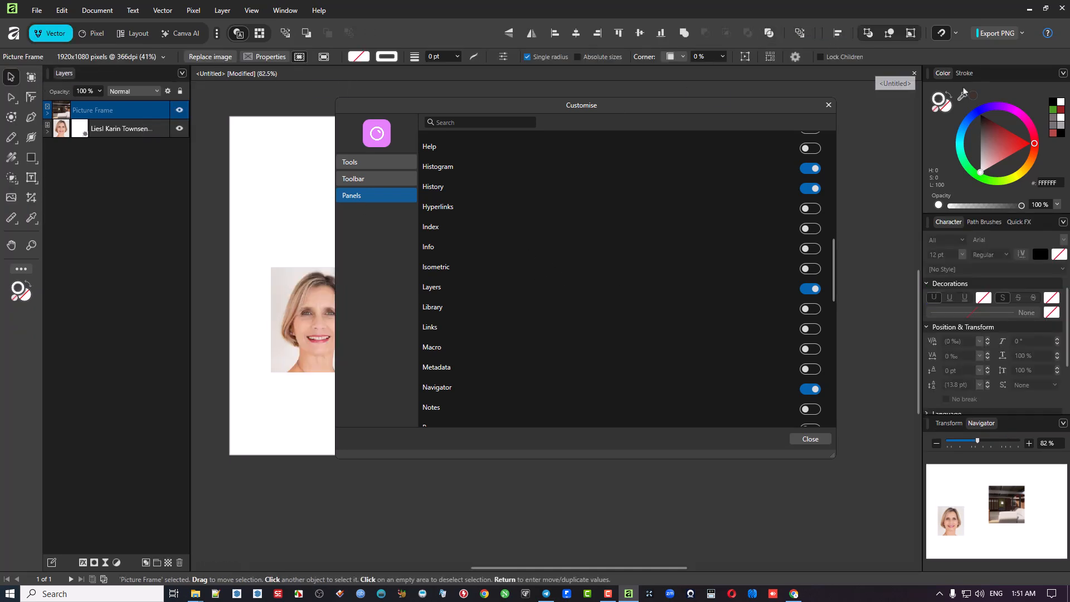
{"action": "left_click", "coordinate": [969, 74]}
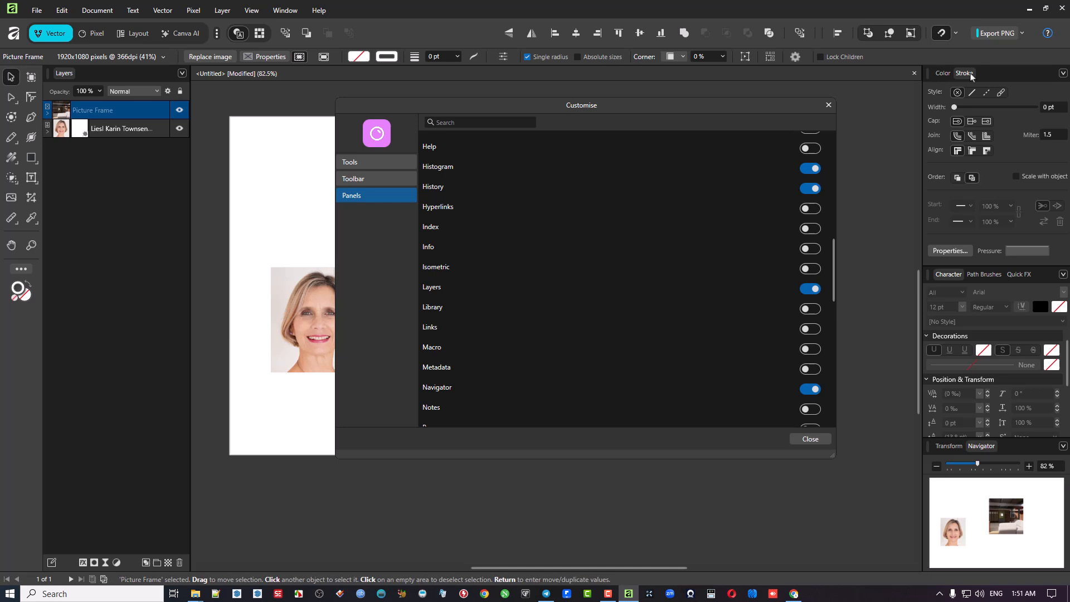
{"action": "left_click", "coordinate": [942, 73]}
{"action": "left_click", "coordinate": [965, 73]}
Return to the Pixel studio, check the rest of its panel list down to Stroke and close the customization.
{"action": "left_click", "coordinate": [96, 33]}
{"action": "scroll", "coordinate": [496, 254], "scroll_direction": "down", "scroll_amount": 1}
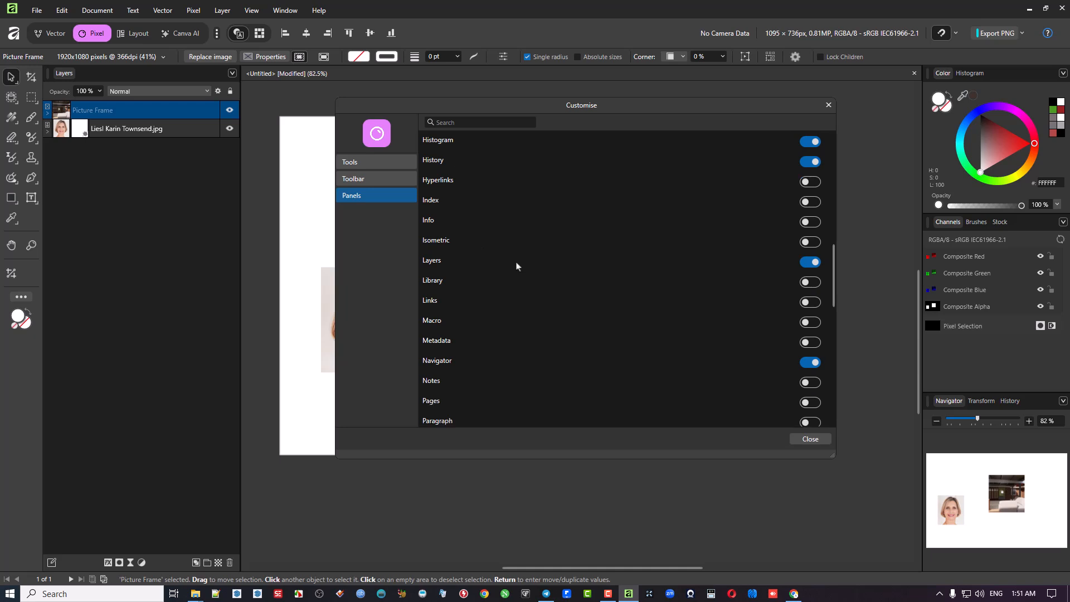
{"action": "scroll", "coordinate": [514, 263], "scroll_direction": "up", "scroll_amount": 2}
{"action": "scroll", "coordinate": [515, 263], "scroll_direction": "down", "scroll_amount": 6}
{"action": "scroll", "coordinate": [515, 262], "scroll_direction": "down", "scroll_amount": 5}
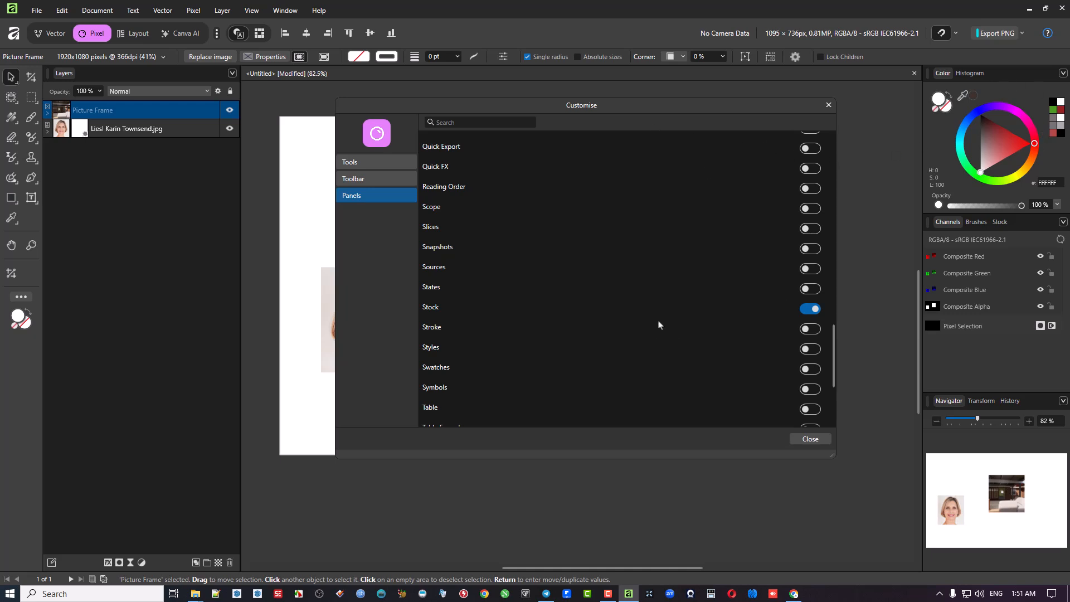
{"action": "left_click", "coordinate": [817, 440]}
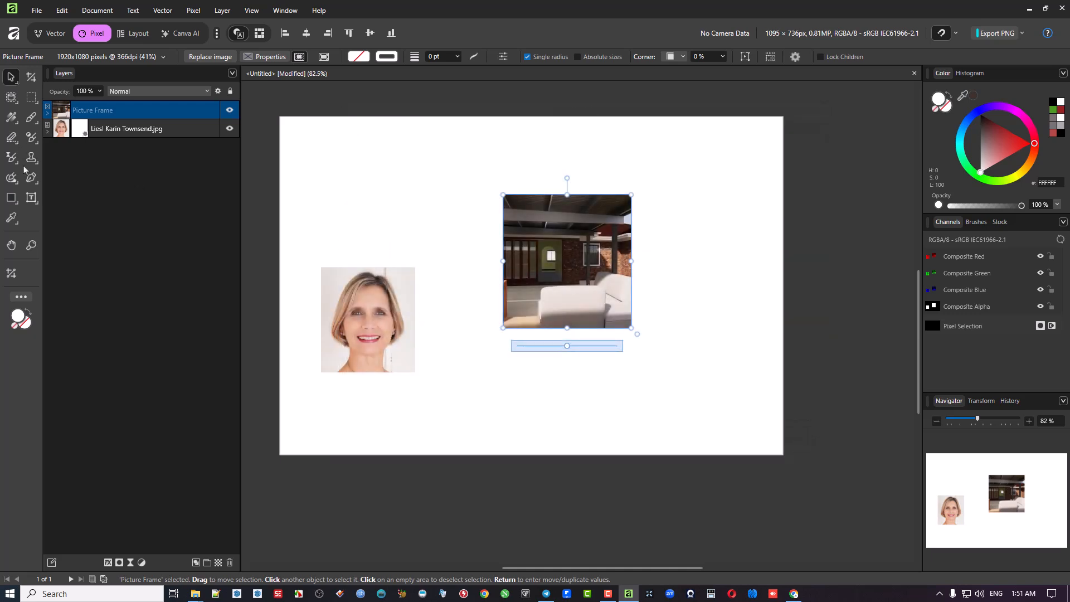
Draw a green-filled rectangle above the portrait with the Rectangle Tool and return to the Move Tool.
{"action": "left_click", "coordinate": [12, 202]}
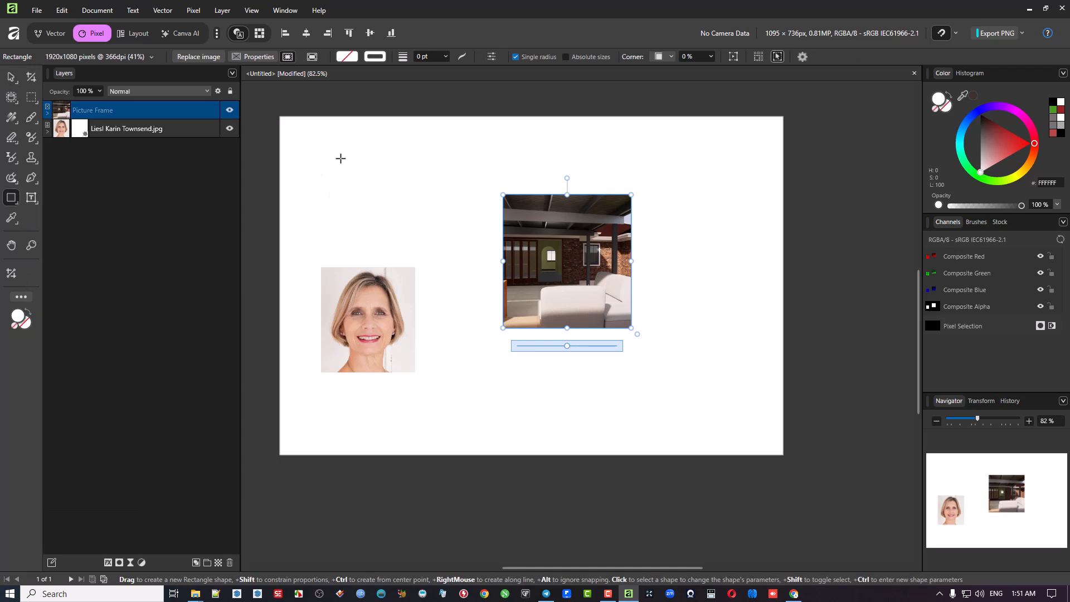
{"action": "left_click_drag", "start_coordinate": [332, 138], "coordinate": [444, 232]}
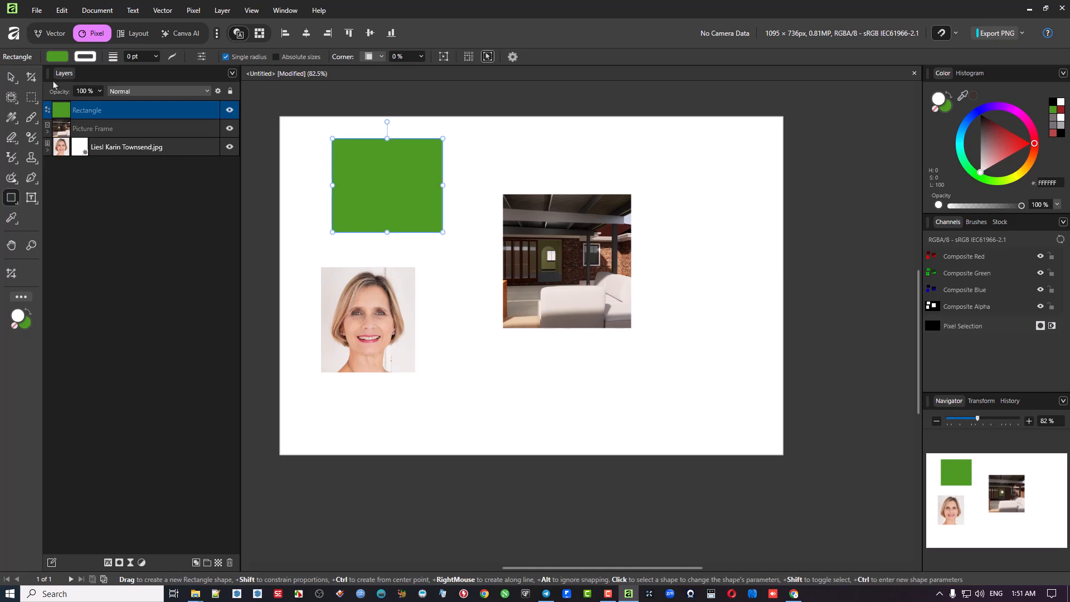
{"action": "left_click", "coordinate": [11, 77]}
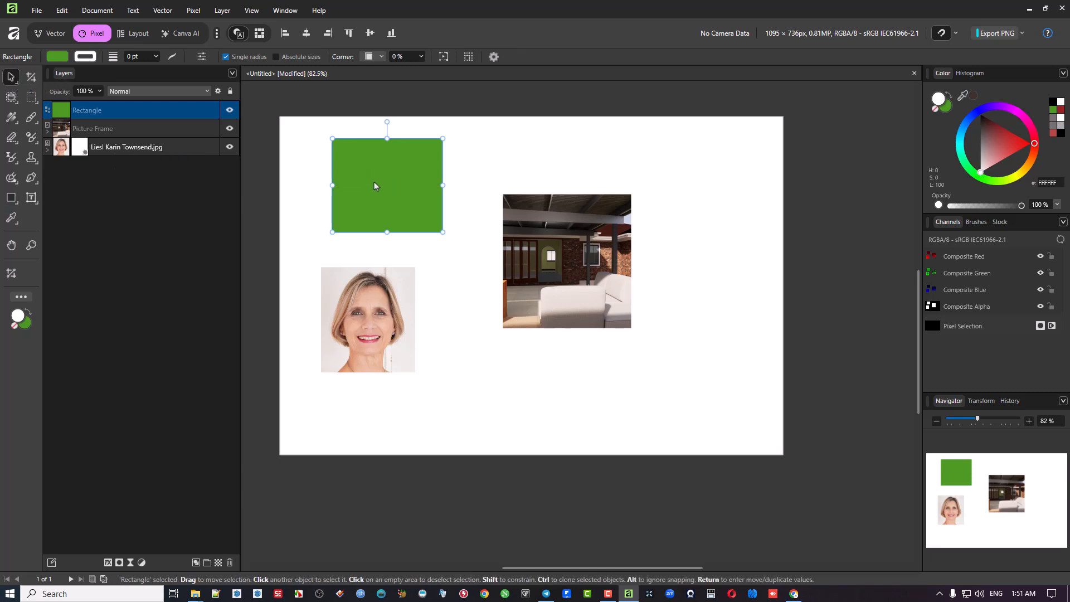
Convert the green rectangle to curves, then with the Node Tool move its upper-left corner inward and bend its top edge downward.
{"action": "key", "text": "a"}
{"action": "key", "text": "v"}
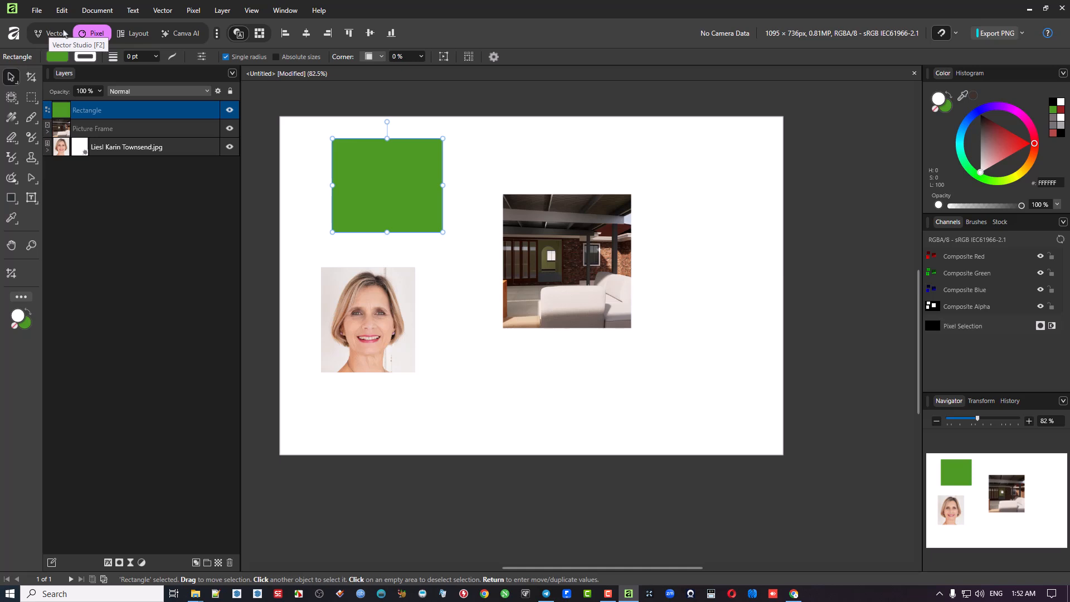
{"action": "left_click", "coordinate": [33, 178]}
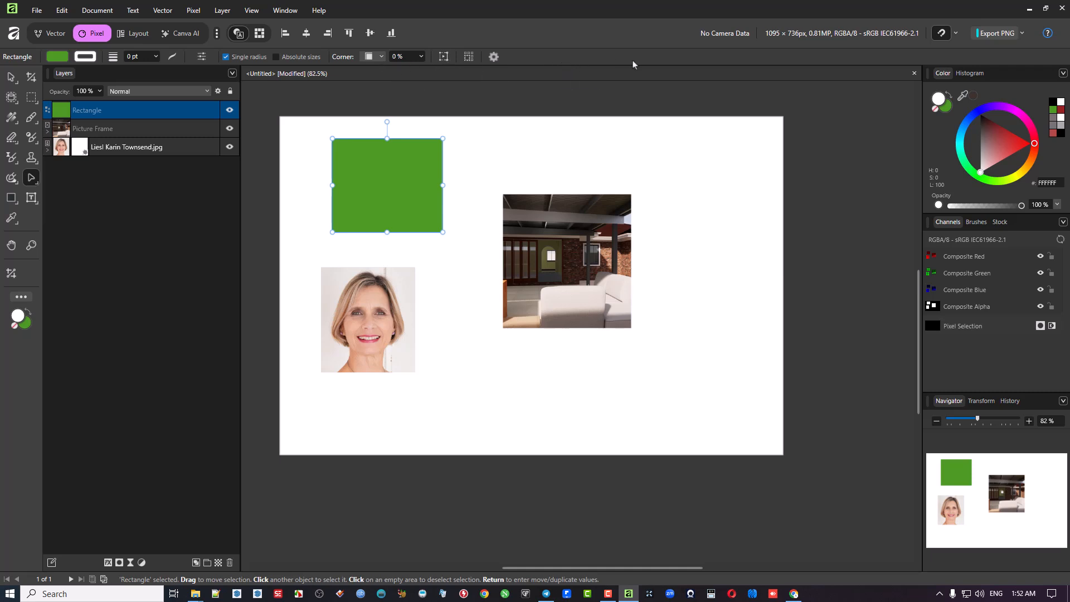
{"action": "left_click", "coordinate": [444, 57]}
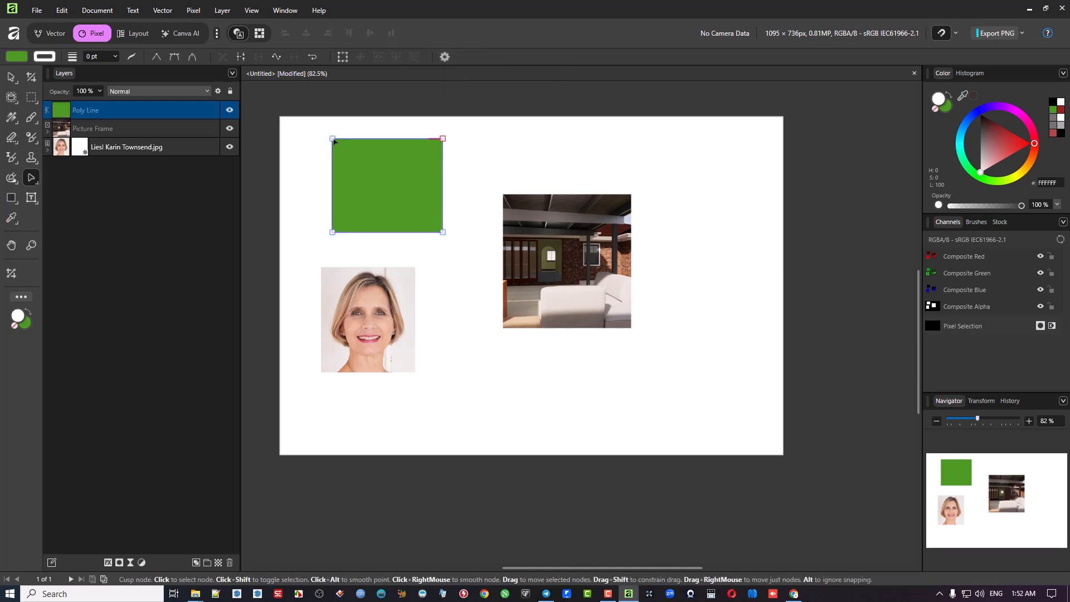
{"action": "left_click_drag", "start_coordinate": [334, 140], "coordinate": [393, 162]}
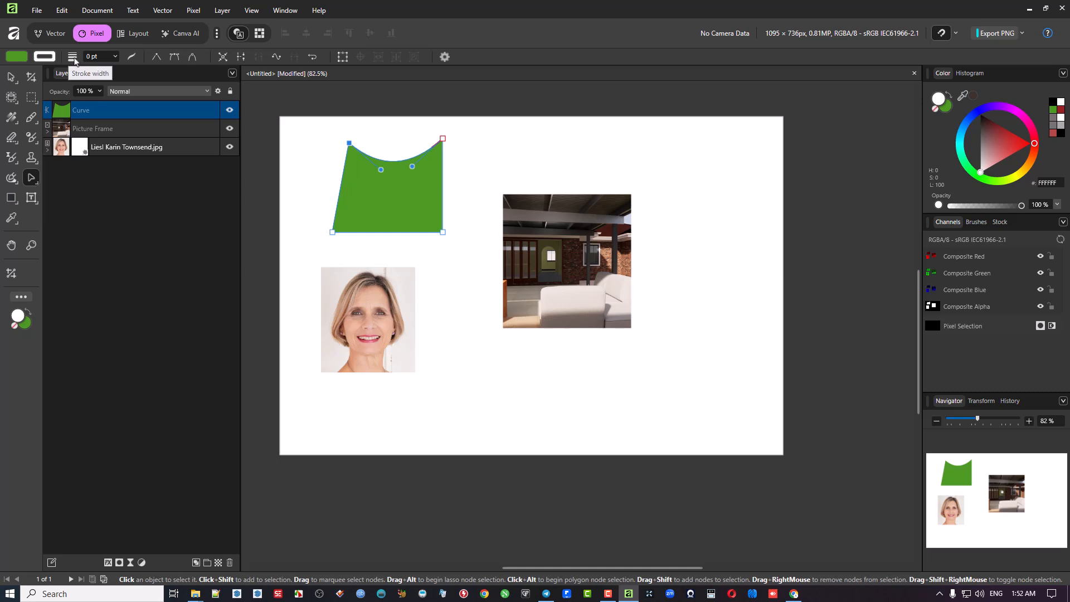
Give the green curve a 3.1 pt stroke in dark red AA0000 and turn on Show Fill Context as Line.
{"action": "left_click", "coordinate": [116, 57]}
{"action": "left_click_drag", "start_coordinate": [120, 76], "coordinate": [139, 80]}
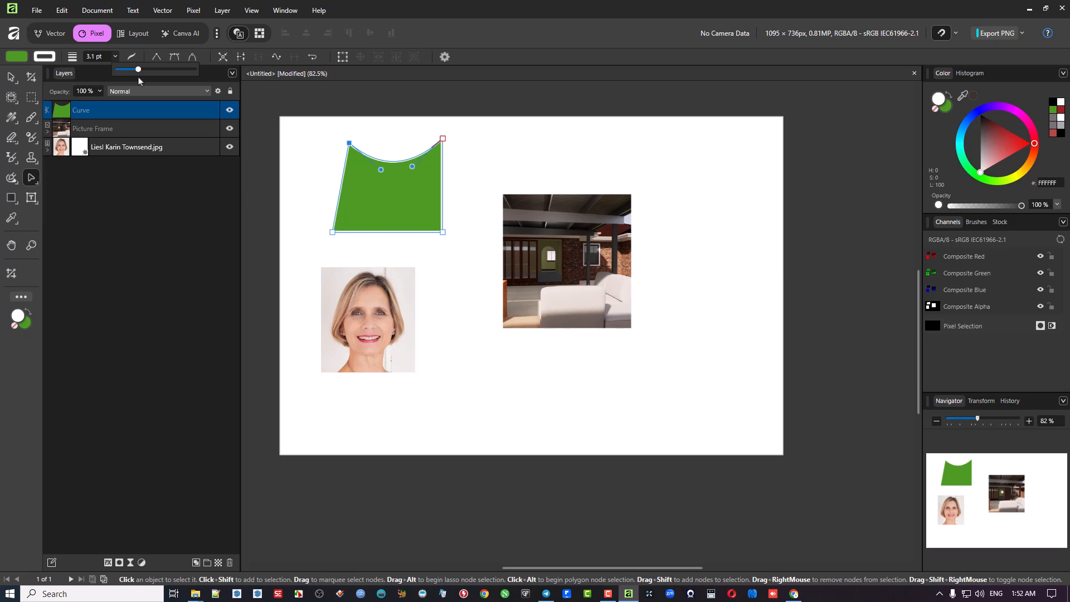
{"action": "left_click", "coordinate": [1013, 134]}
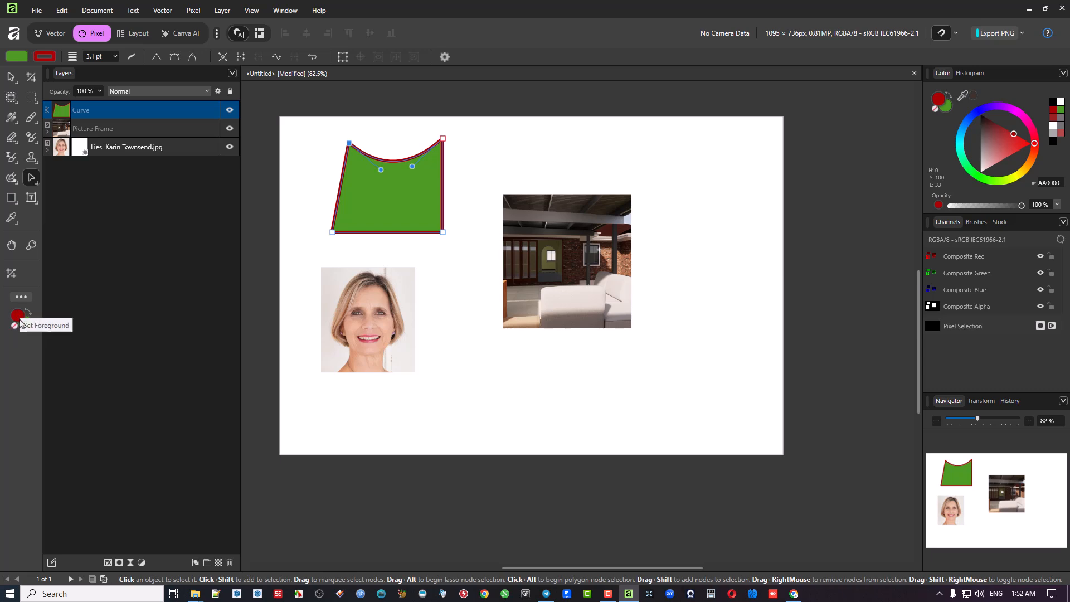
{"action": "right_click", "coordinate": [30, 180]}
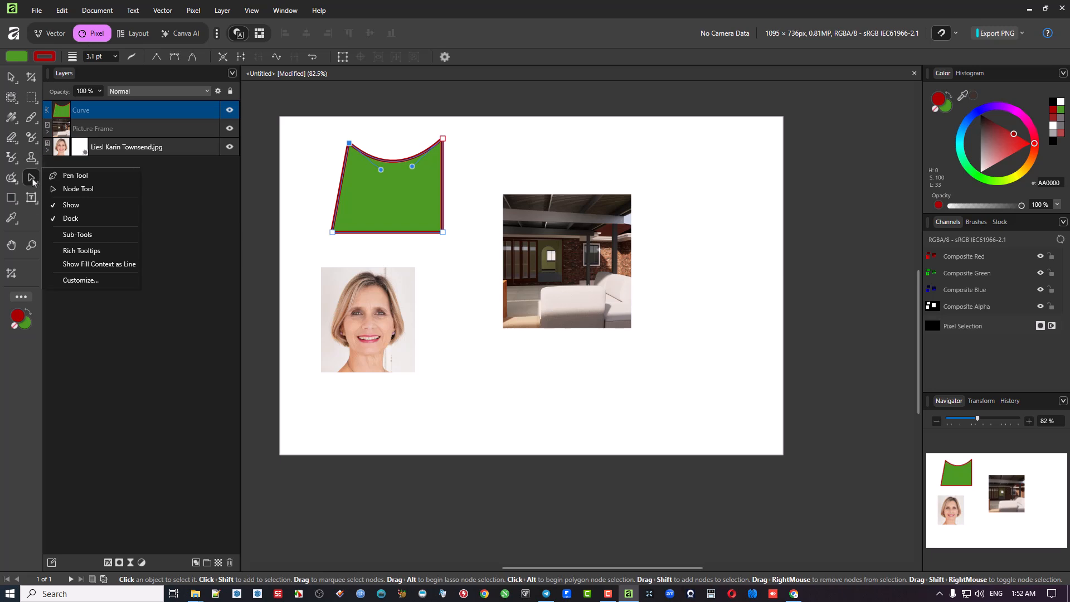
{"action": "left_click", "coordinate": [120, 264]}
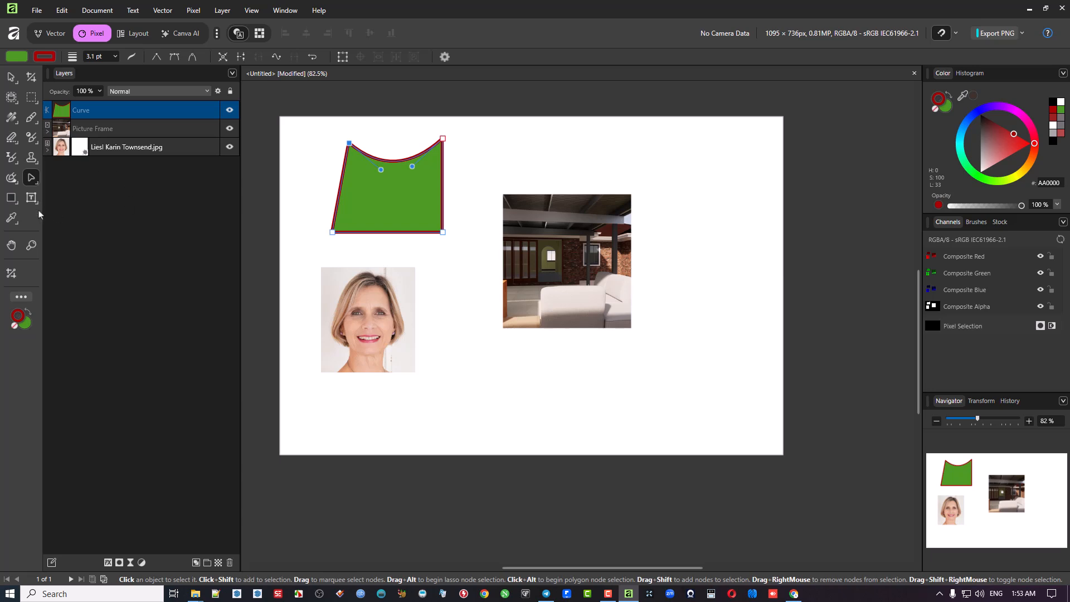
Select the portrait in the Vector studio, open the Tools customization at the Canva AI tools and remove the separator added to the Tools panel.
{"action": "left_click", "coordinate": [57, 33]}
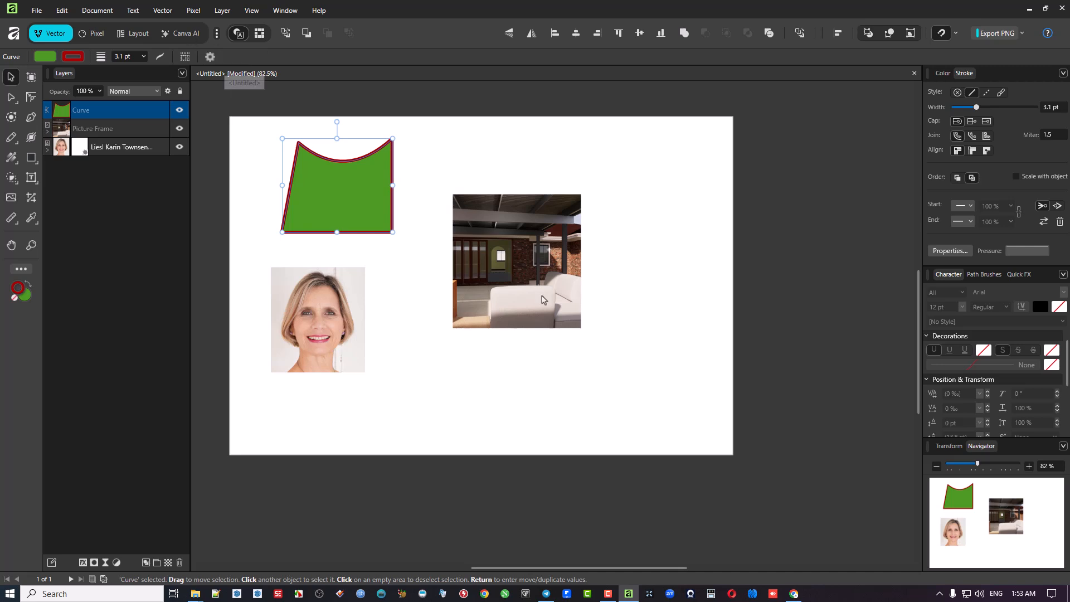
{"action": "left_click", "coordinate": [344, 319]}
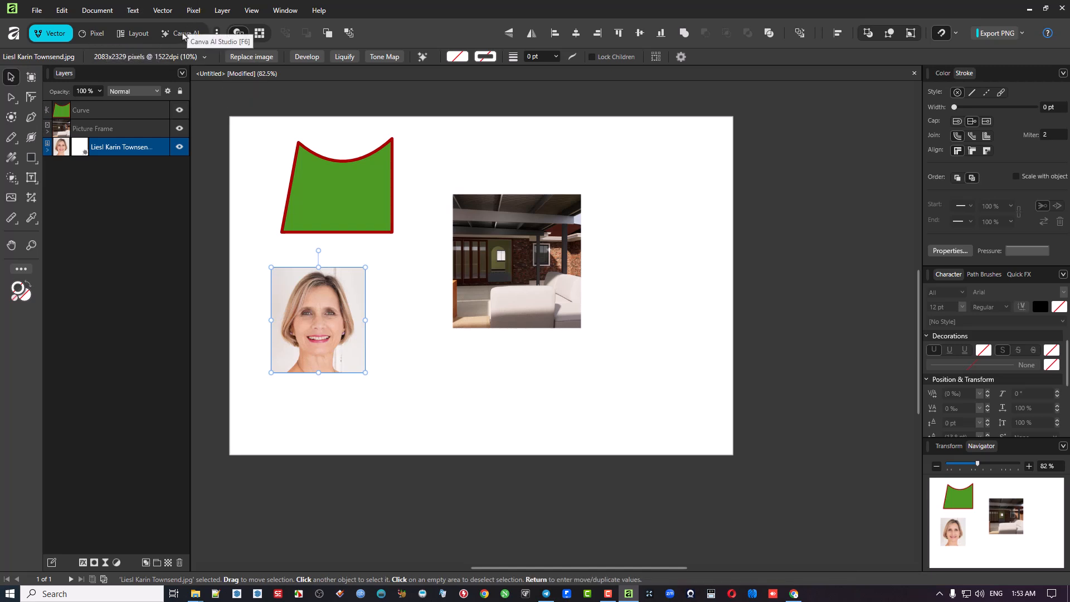
{"action": "left_click", "coordinate": [21, 272]}
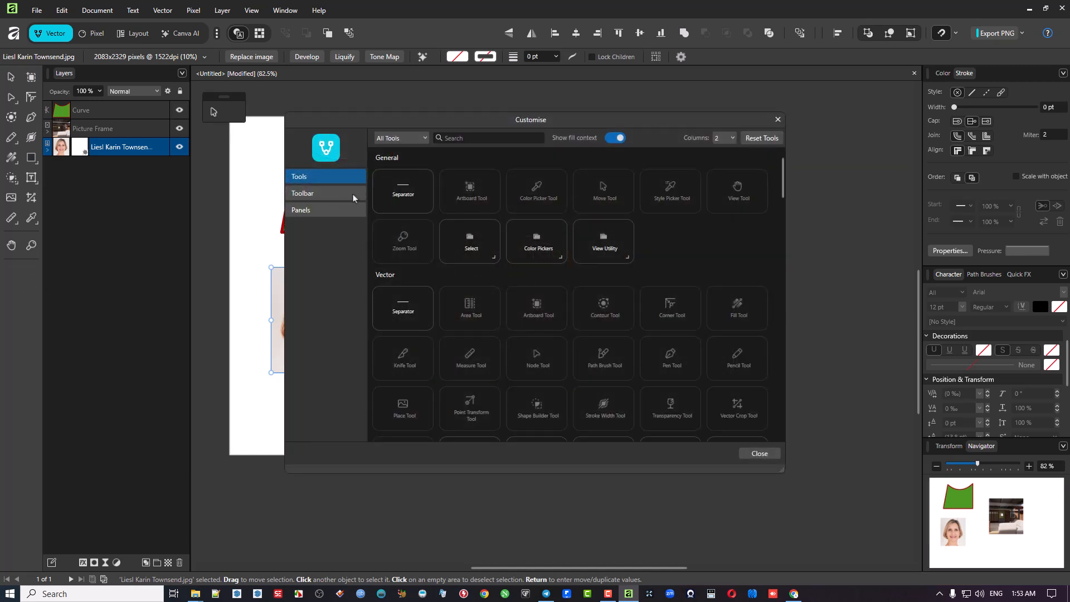
{"action": "scroll", "coordinate": [576, 267], "scroll_direction": "down", "scroll_amount": 10}
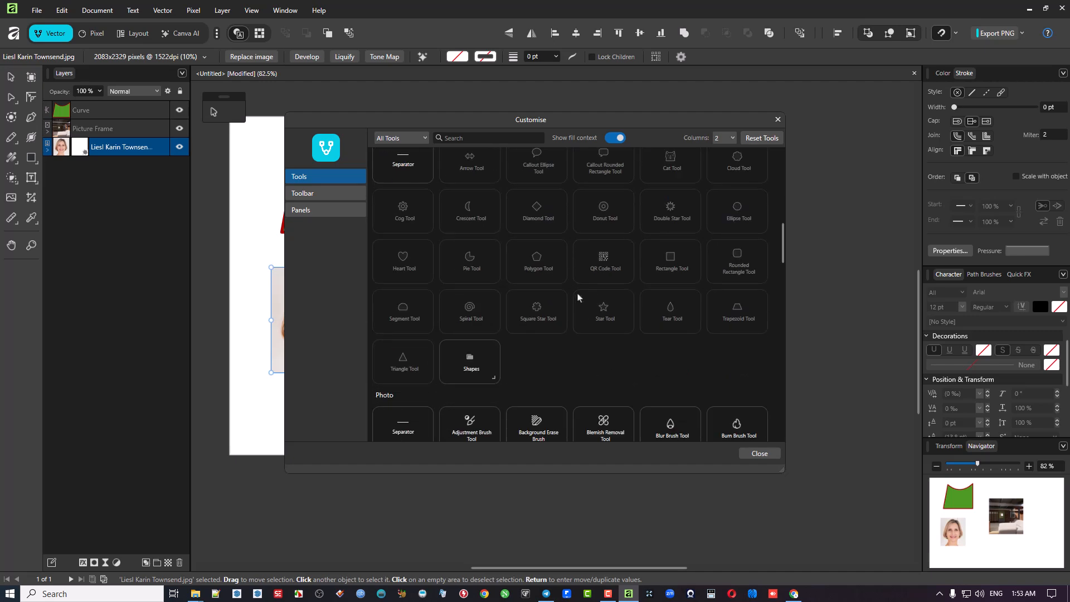
{"action": "scroll", "coordinate": [577, 297], "scroll_direction": "down", "scroll_amount": 10}
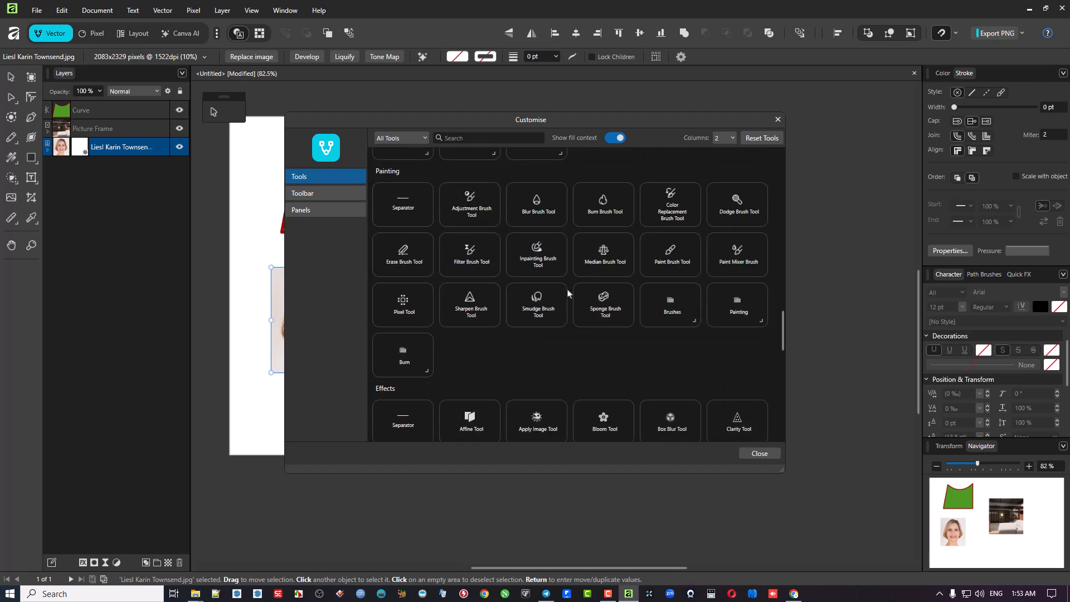
{"action": "scroll", "coordinate": [569, 294], "scroll_direction": "down", "scroll_amount": 8}
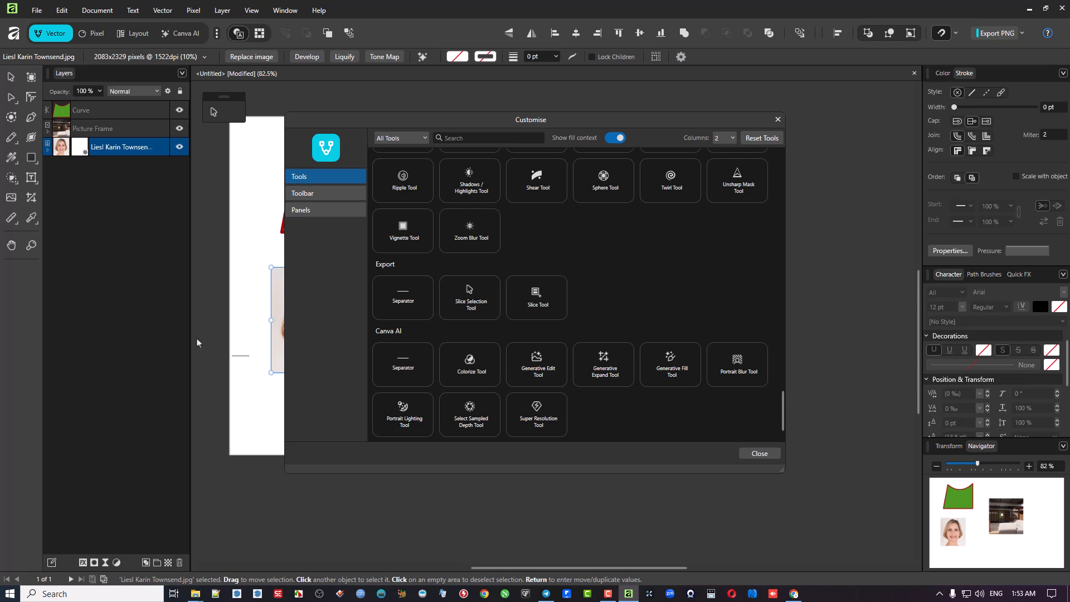
{"action": "left_click_drag", "start_coordinate": [23, 277], "coordinate": [400, 365]}
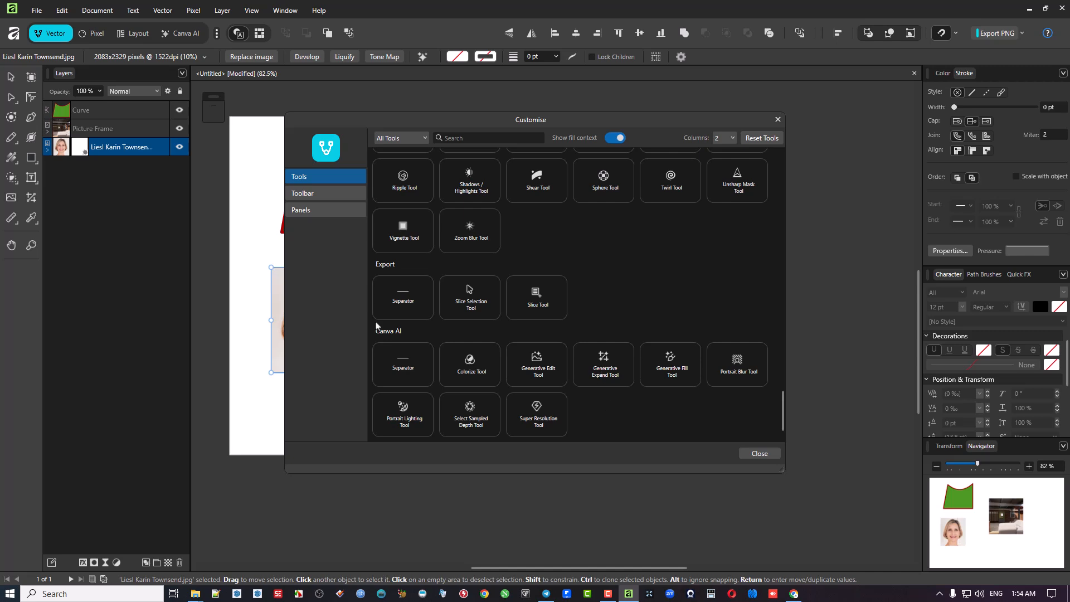
In the Pixel studio, add a separator and the Generative Expand, Generative Fill and Super Resolution tools to the Tools panel and close the customization.
{"action": "left_click", "coordinate": [95, 36]}
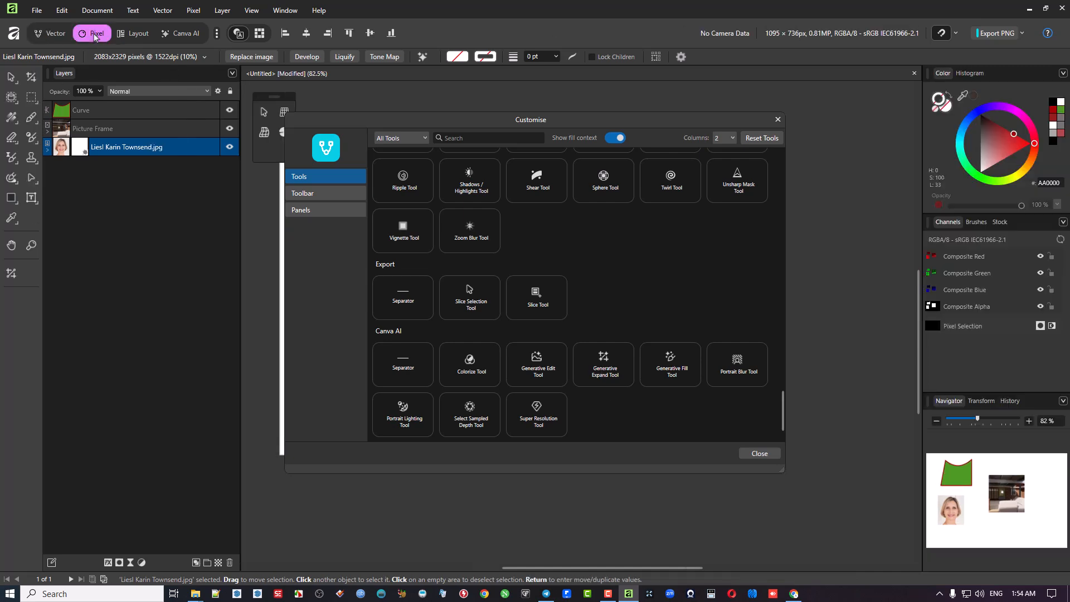
{"action": "left_click_drag", "start_coordinate": [603, 369], "coordinate": [11, 305]}
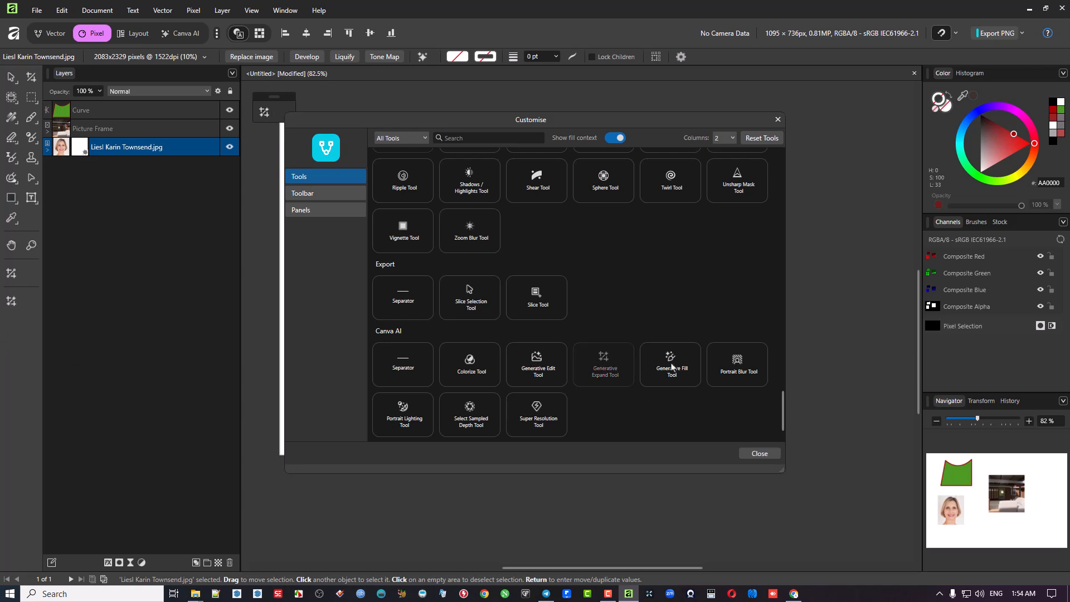
{"action": "left_click_drag", "start_coordinate": [675, 363], "coordinate": [32, 306]}
{"action": "left_click_drag", "start_coordinate": [539, 420], "coordinate": [11, 321]}
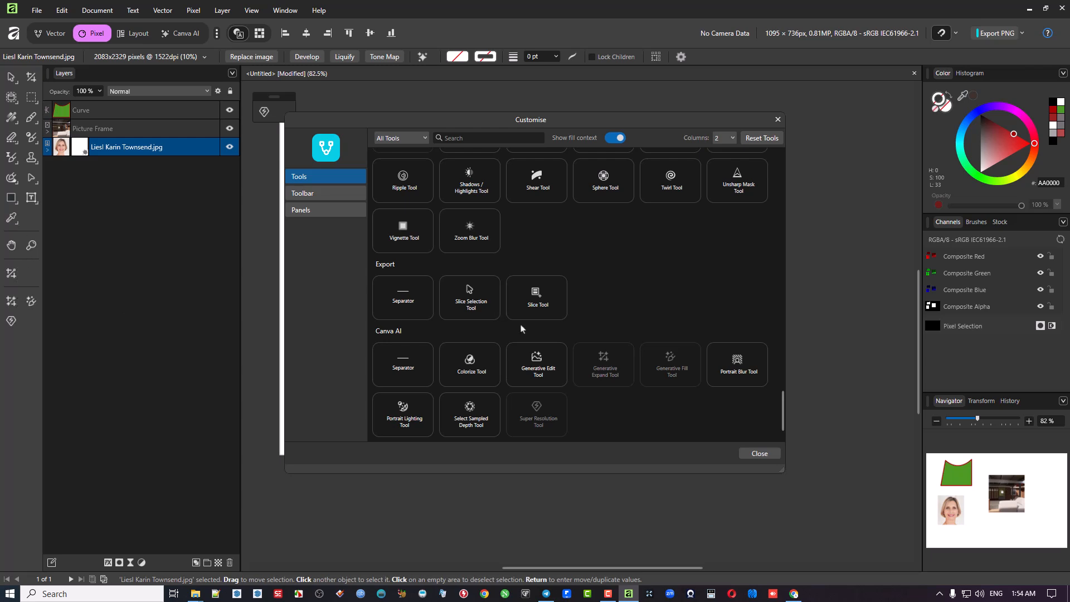
{"action": "left_click", "coordinate": [776, 454]}
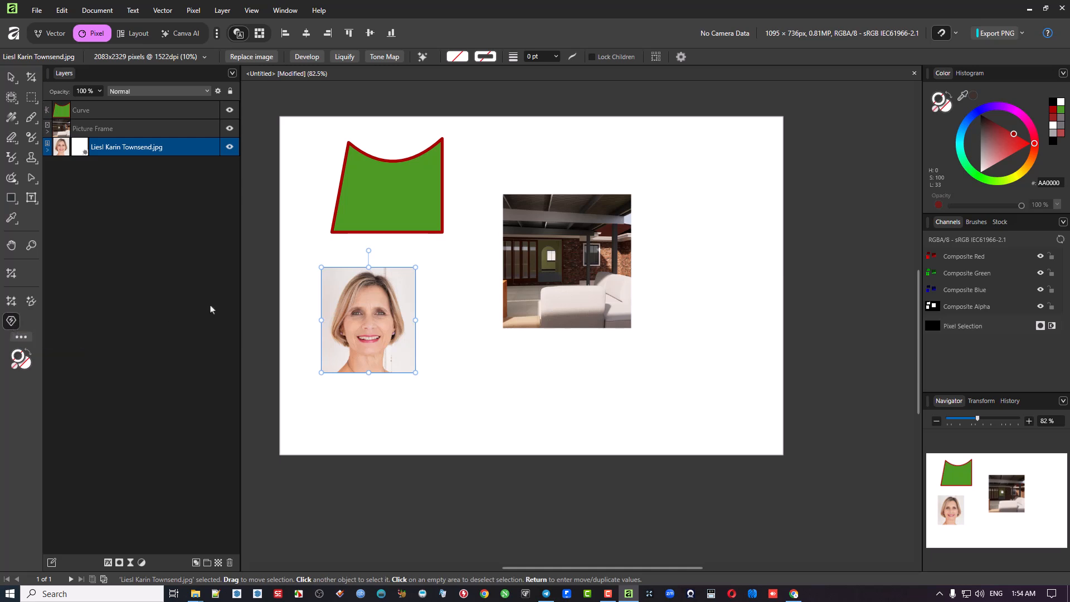
Preview Super Resolution on the portrait, compare before and after up close, set the scale to 100% and cancel.
{"action": "left_click", "coordinate": [10, 325]}
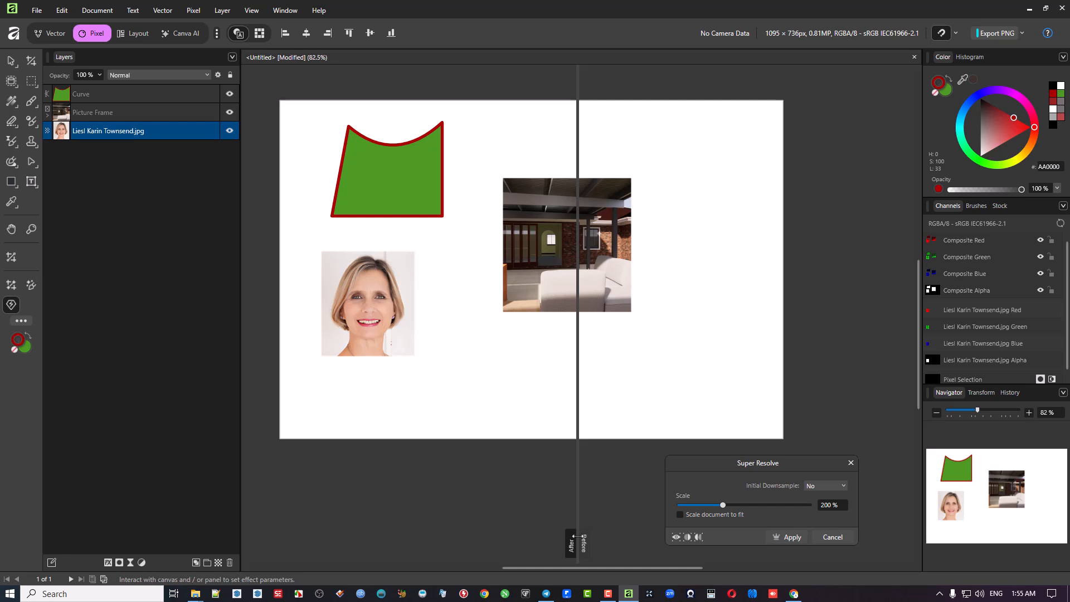
{"action": "left_click_drag", "start_coordinate": [577, 537], "coordinate": [375, 508]}
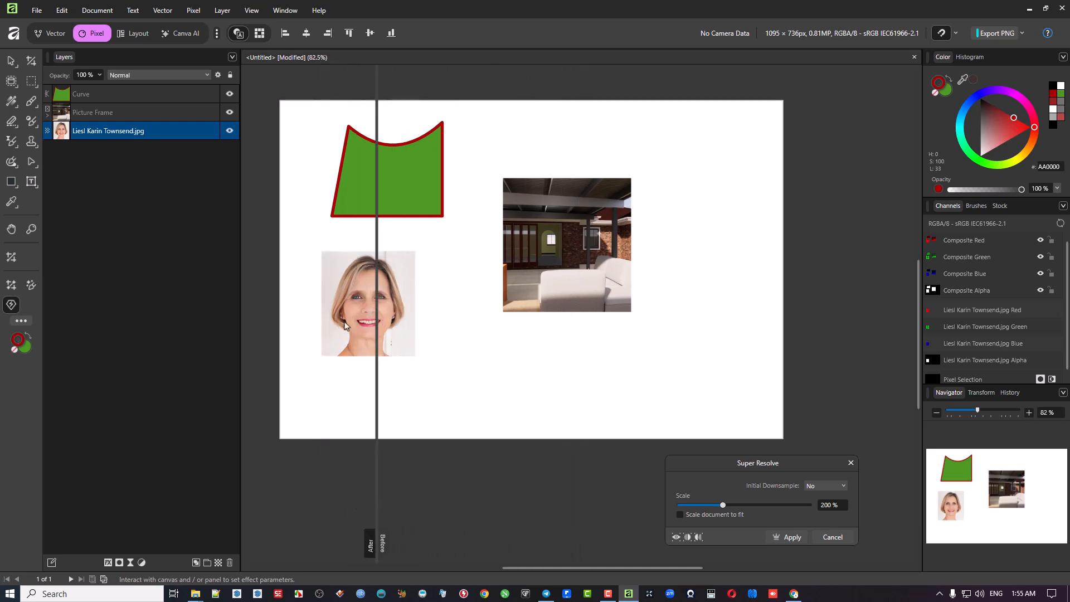
{"action": "scroll", "coordinate": [356, 305], "scroll_direction": "up", "scroll_amount": 5}
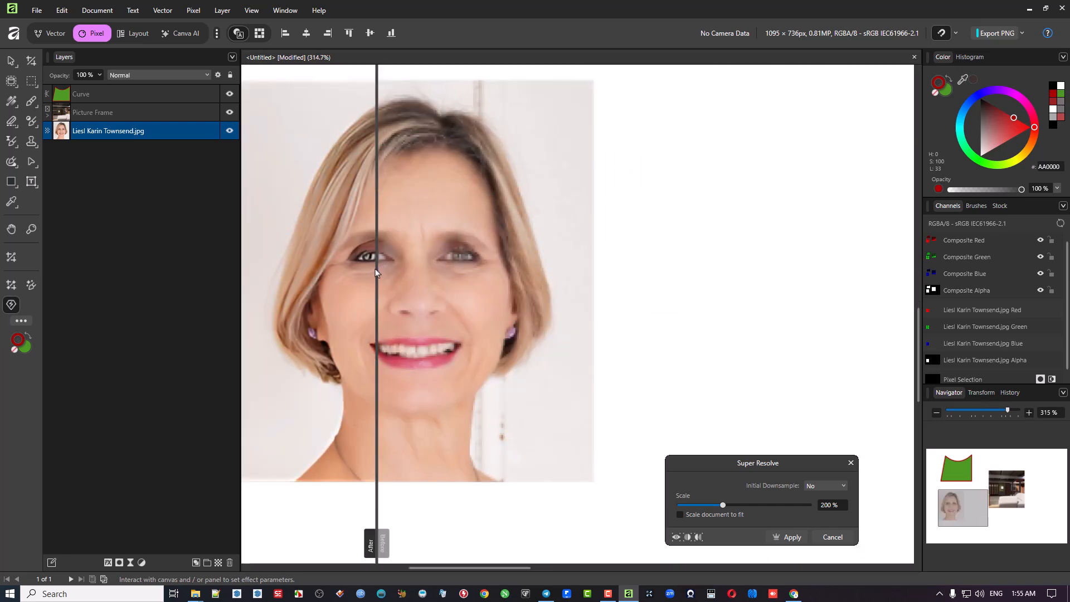
{"action": "left_click_drag", "start_coordinate": [376, 273], "coordinate": [572, 294]}
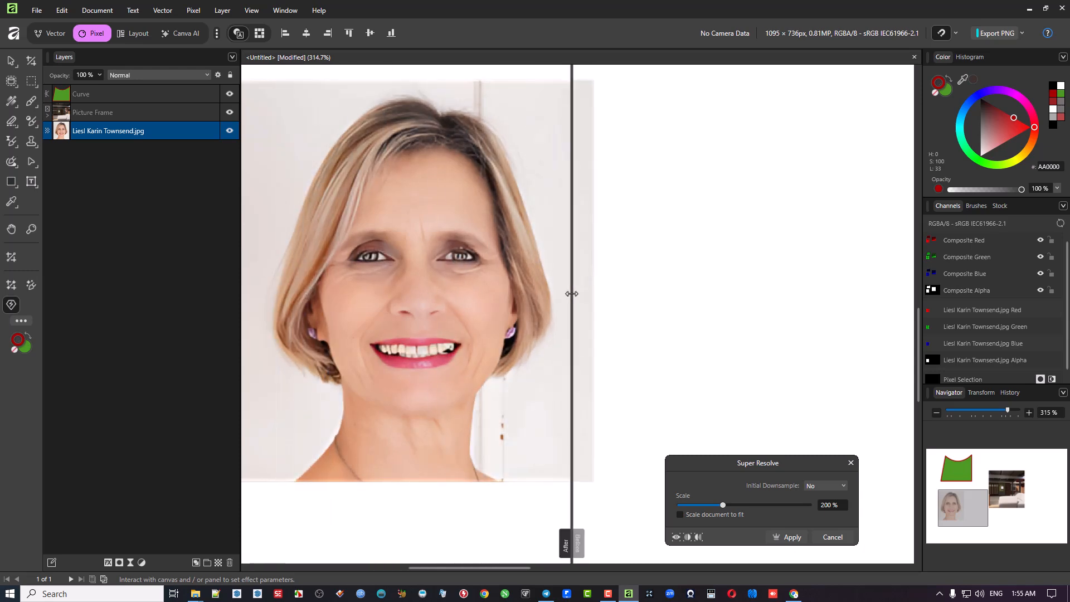
{"action": "left_click_drag", "start_coordinate": [721, 507], "coordinate": [680, 508]}
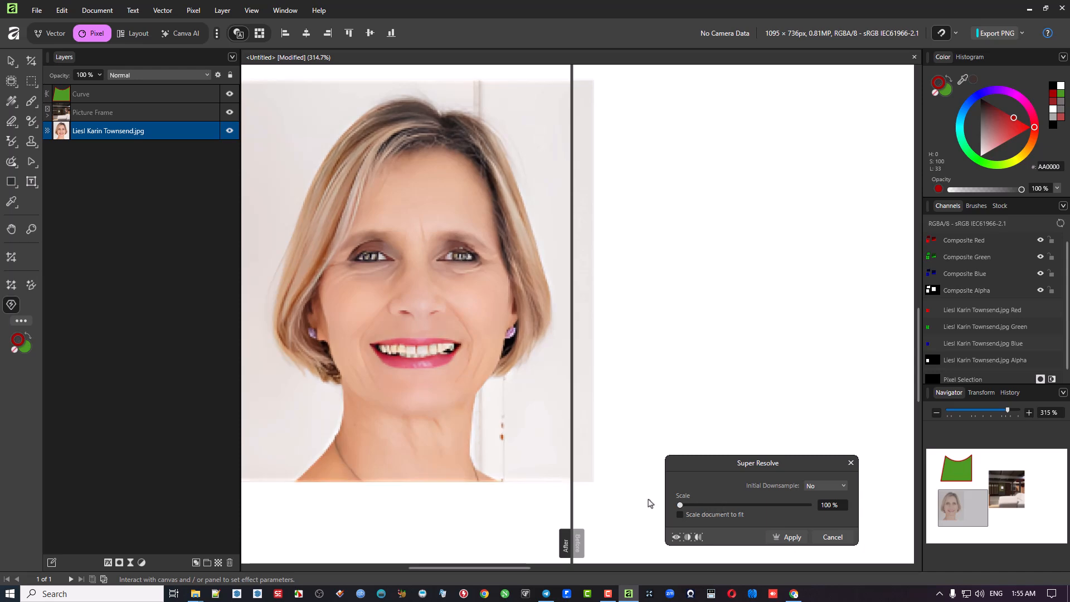
{"action": "scroll", "coordinate": [461, 331], "scroll_direction": "down", "scroll_amount": 5}
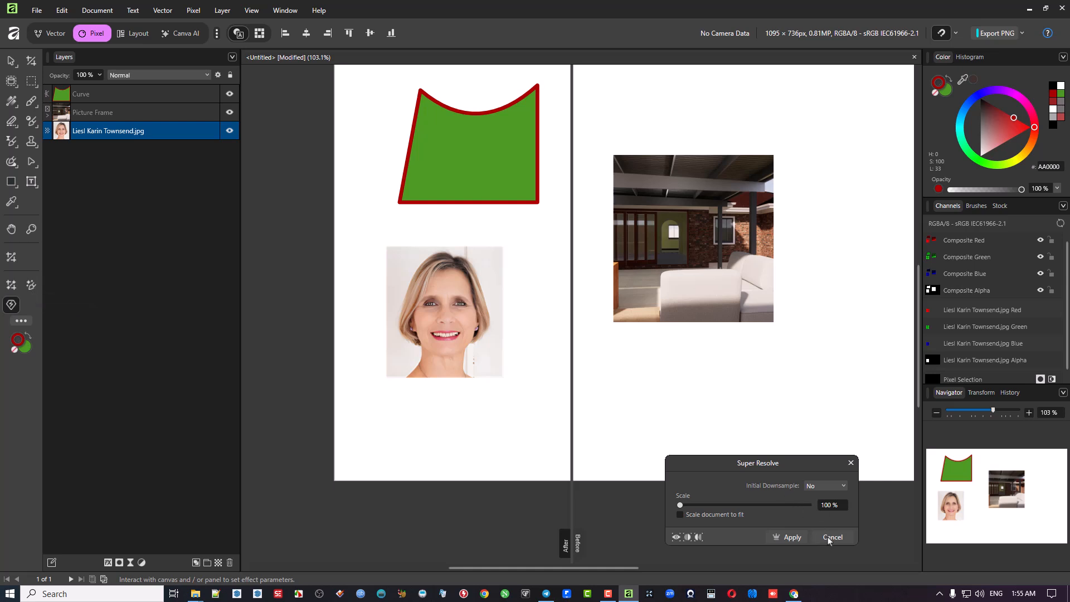
{"action": "left_click", "coordinate": [832, 537]}
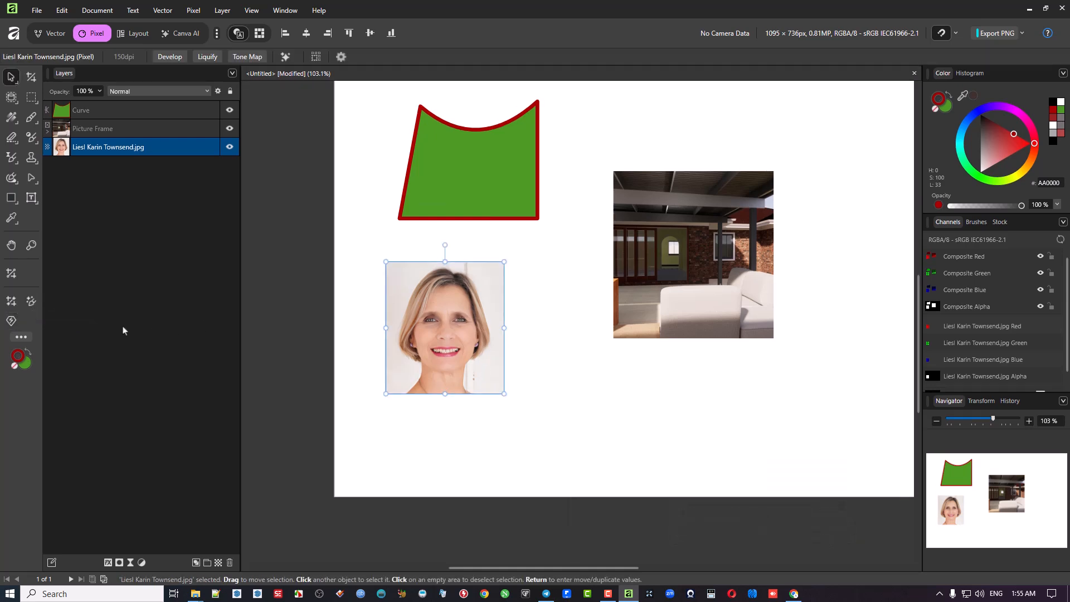
Start the Generative Expand Tool and cancel it, and briefly open the Tools customization for the Pixel studio.
{"action": "left_click", "coordinate": [11, 301]}
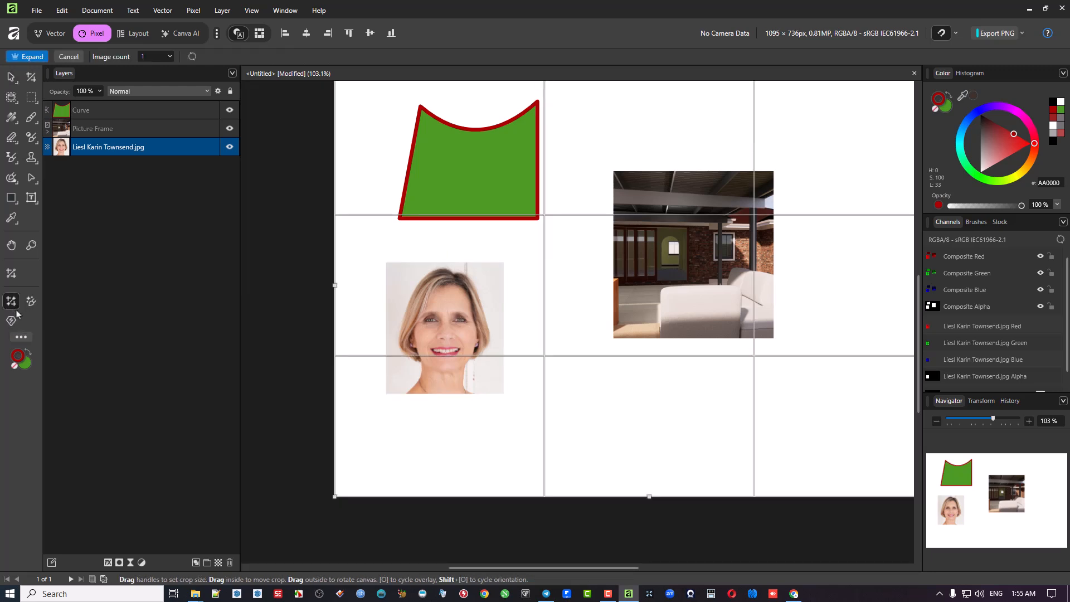
{"action": "left_click", "coordinate": [63, 54]}
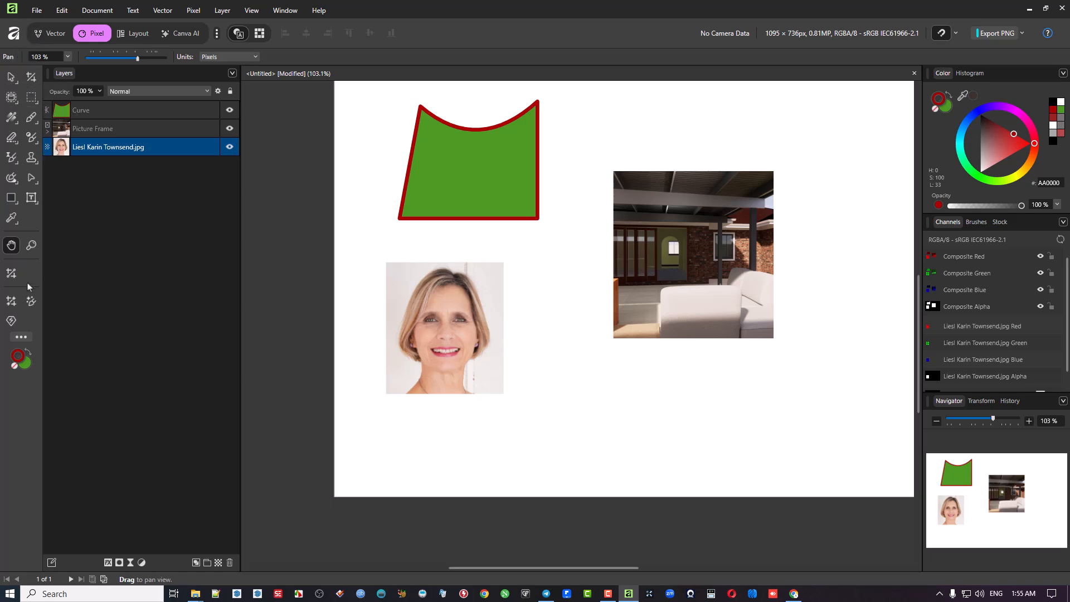
{"action": "left_click", "coordinate": [22, 337]}
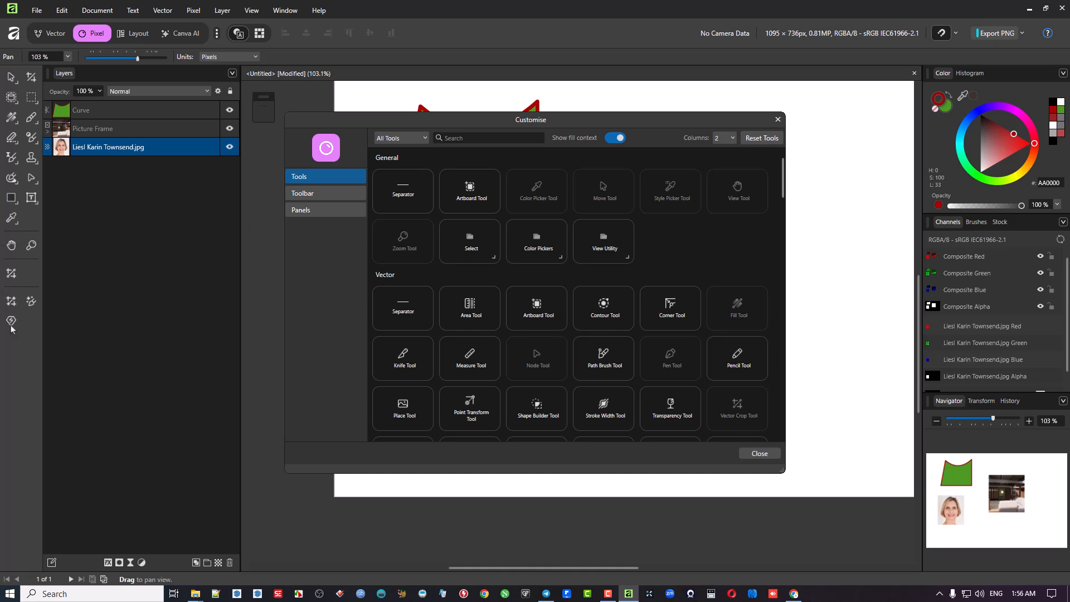
{"action": "left_click", "coordinate": [760, 454]}
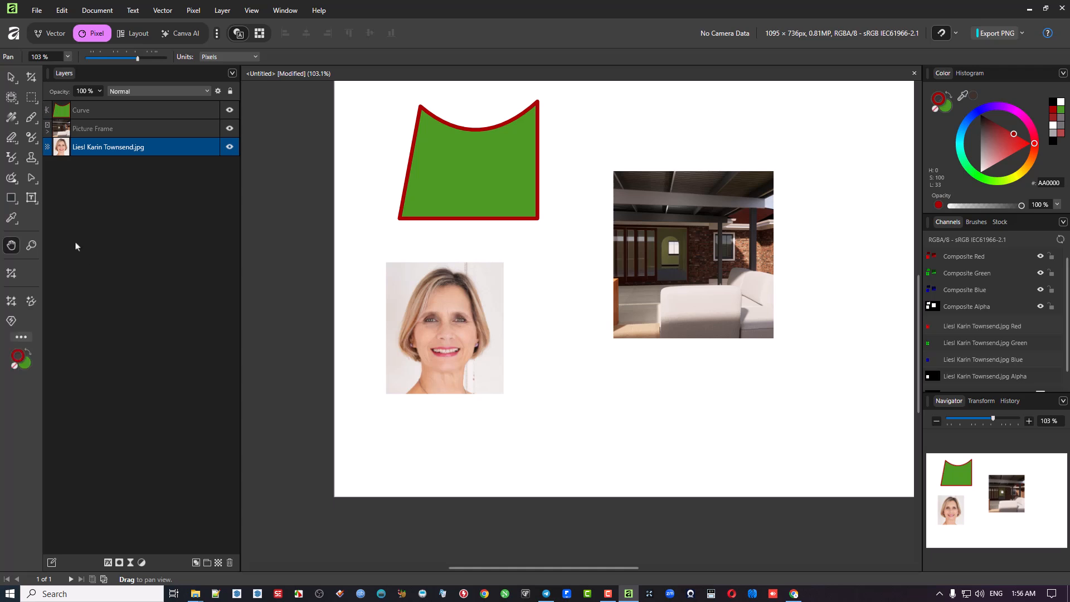